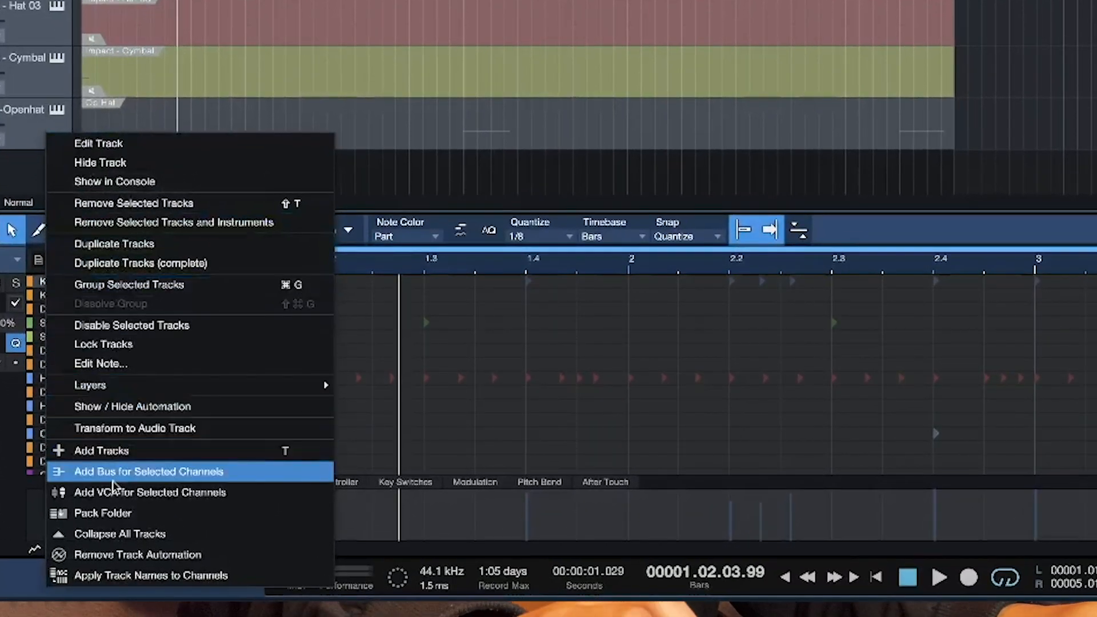
Pack the selected original instrument tracks into a folder track
left_click(105, 515)
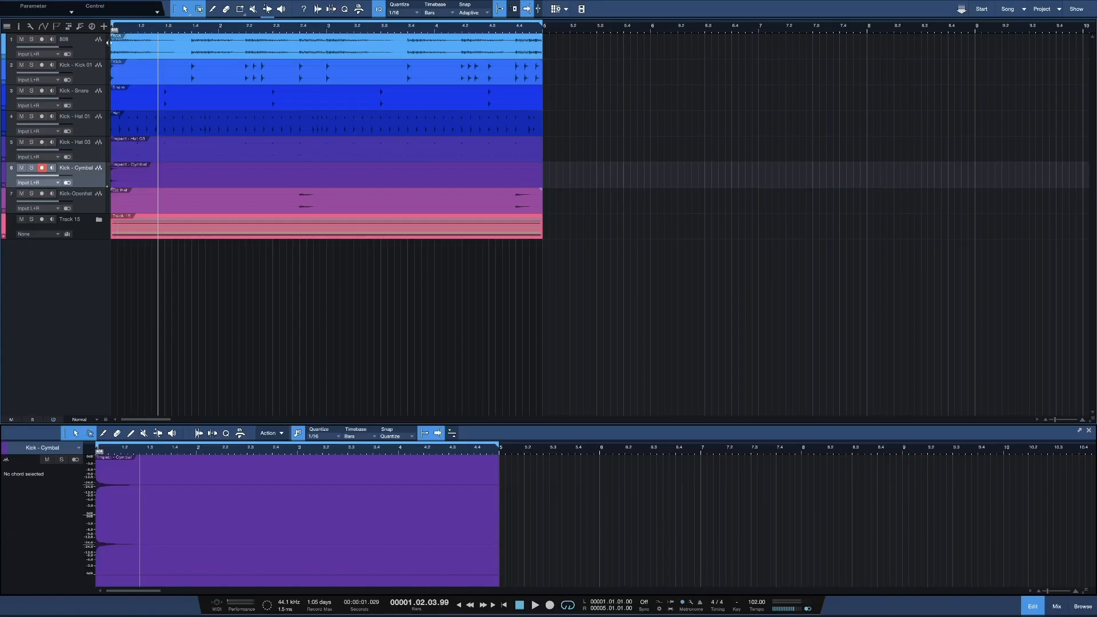
Add a bus for all seven audio tracks, from 808 through Kick-Openhat, and show the mixing console
left_click(94, 51)
key("space")
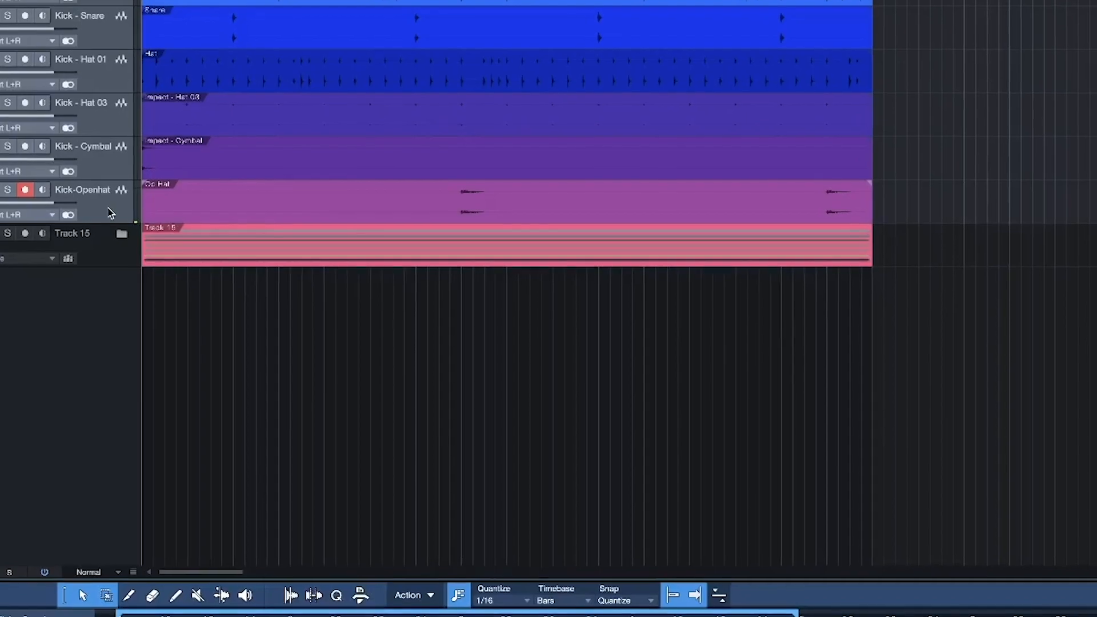
right_click(104, 187)
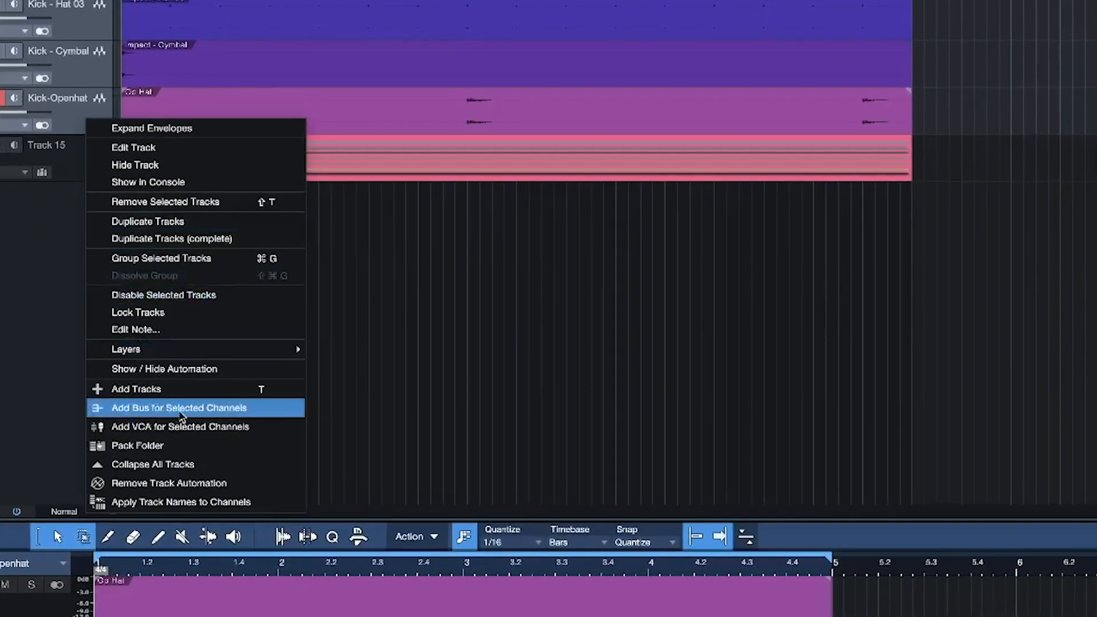
left_click(182, 408)
key("F3")
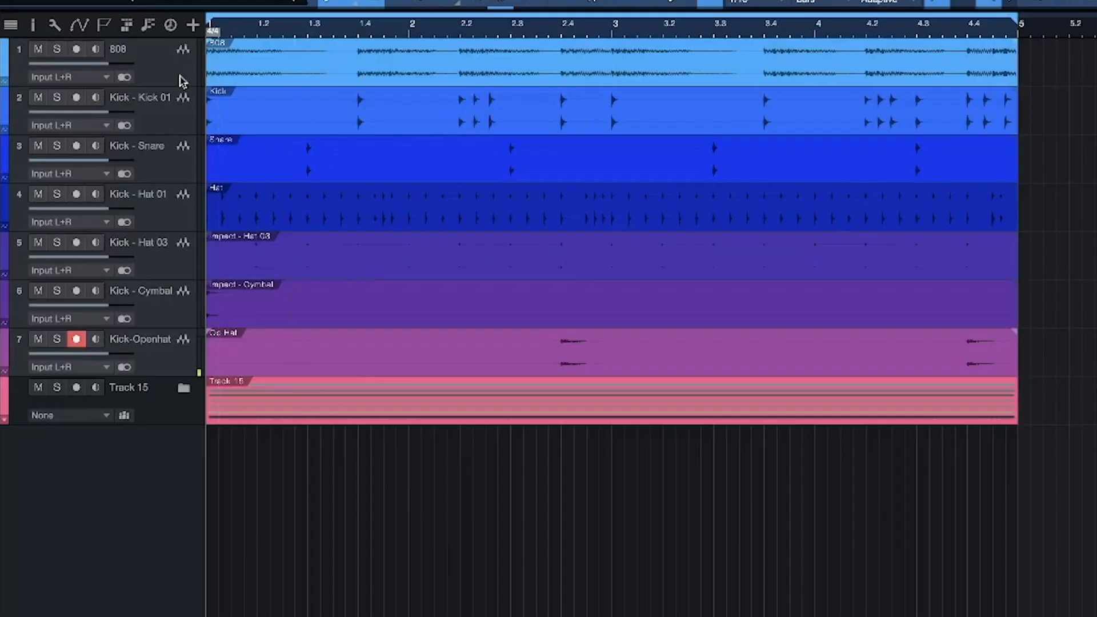
Select each audio track from 808 to Kick-Openhat in turn to locate its matching console channel
left_click(181, 81)
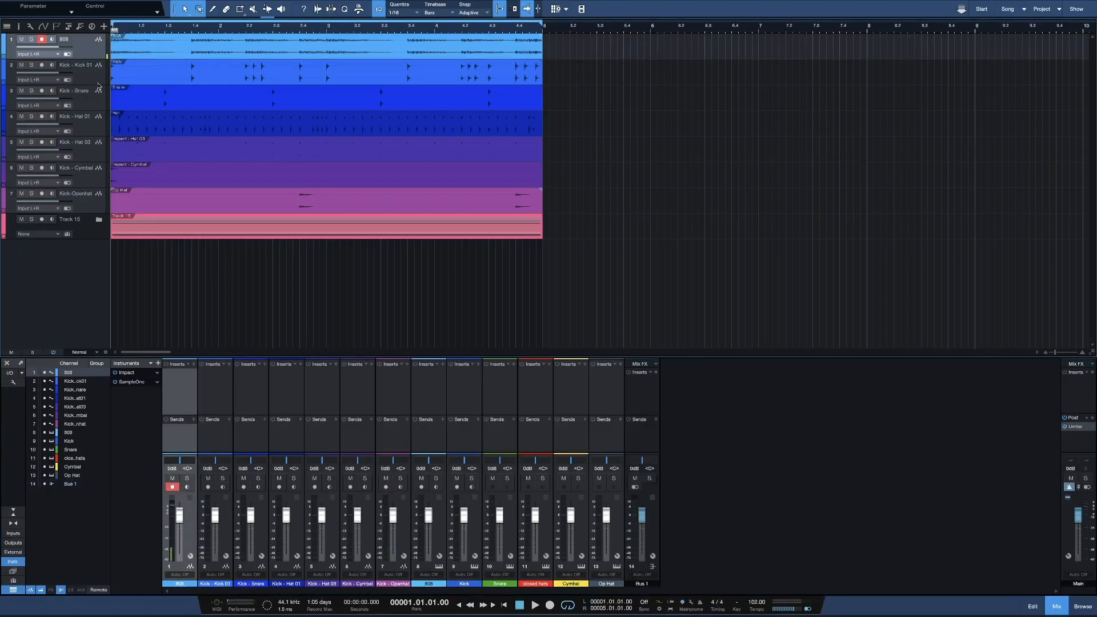
left_click(98, 84)
left_click(95, 105)
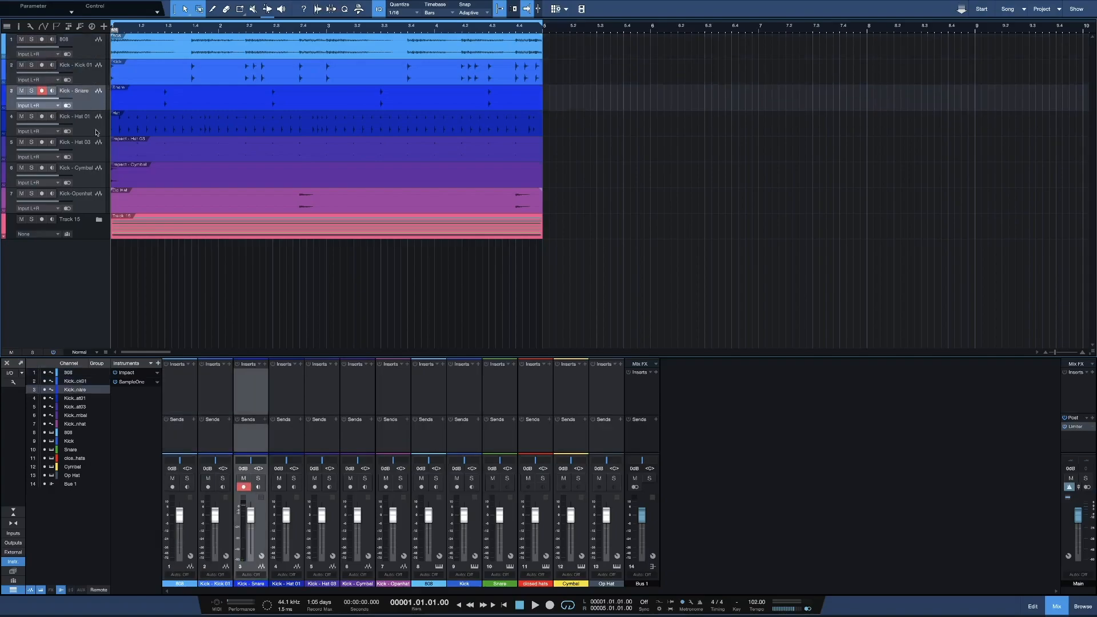
left_click(96, 132)
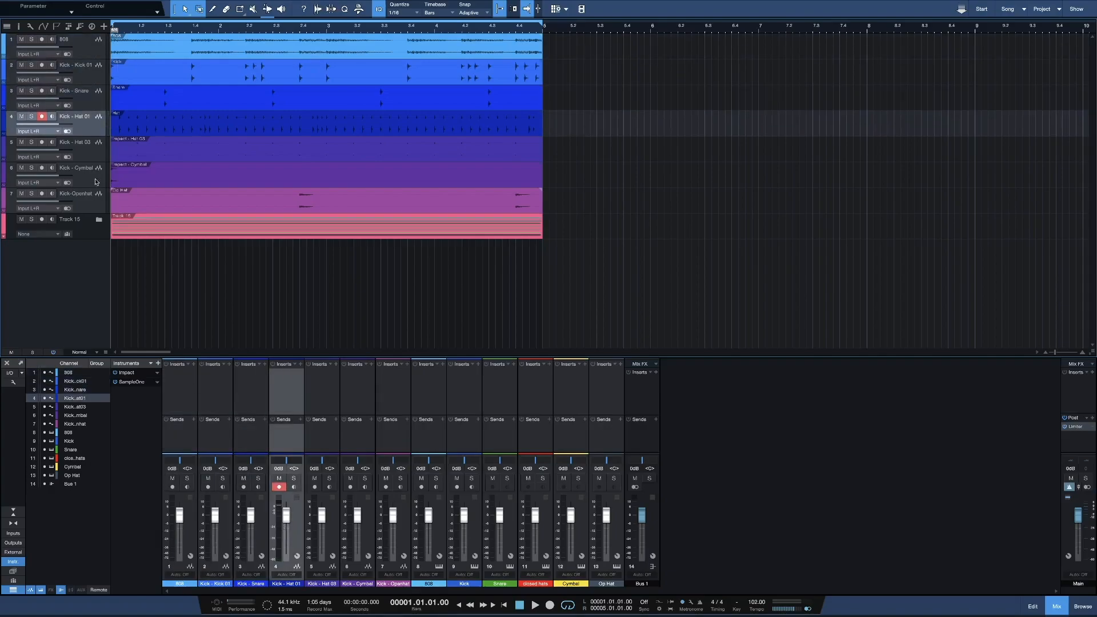
left_click(90, 153)
left_click(91, 178)
left_click(89, 206)
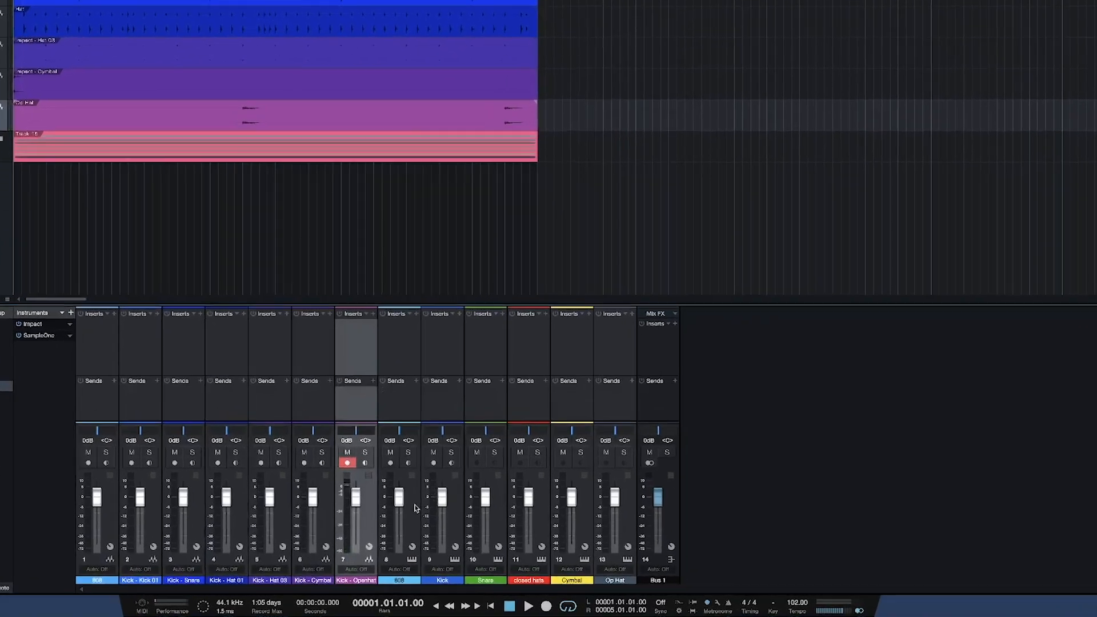
Hide the six instrument channels, 808 through Op Hat, from the console
left_click(442, 523)
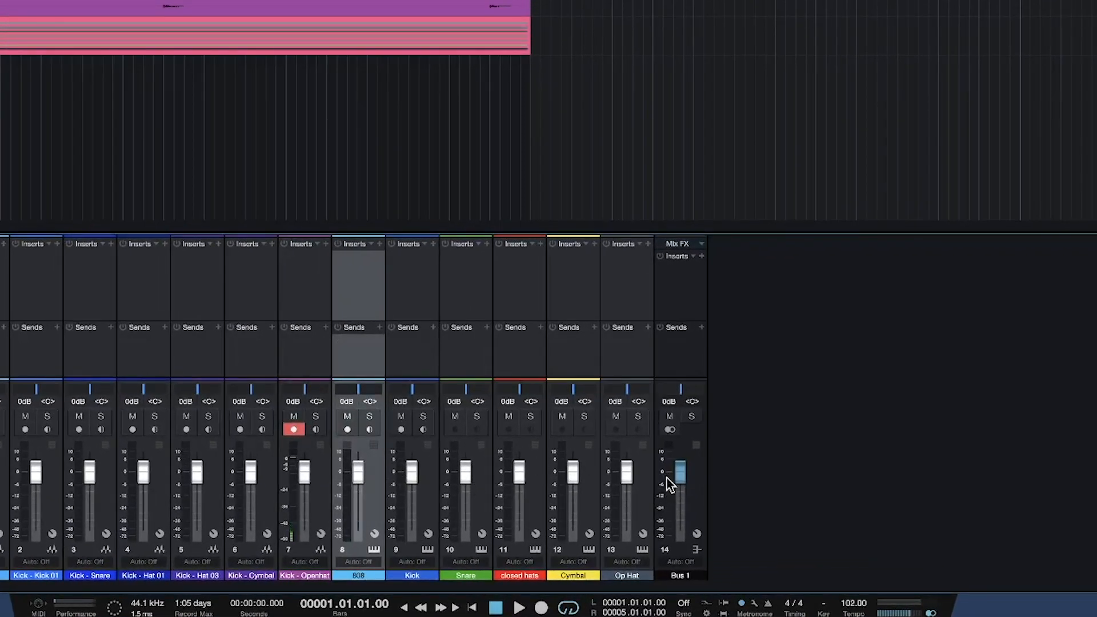
left_click(641, 479, "shift")
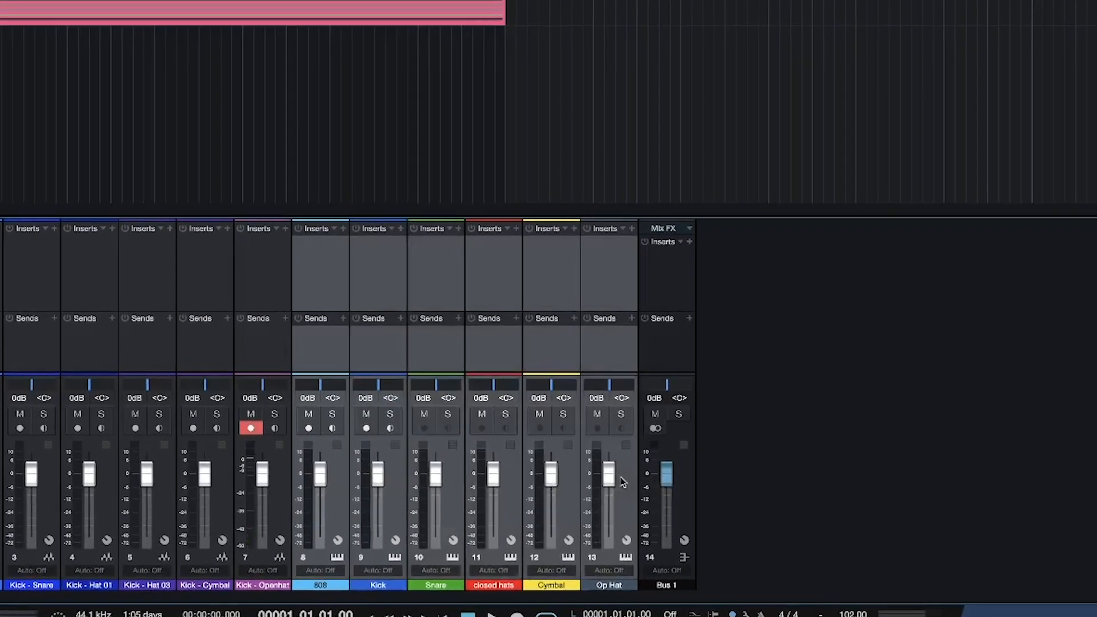
right_click(640, 478)
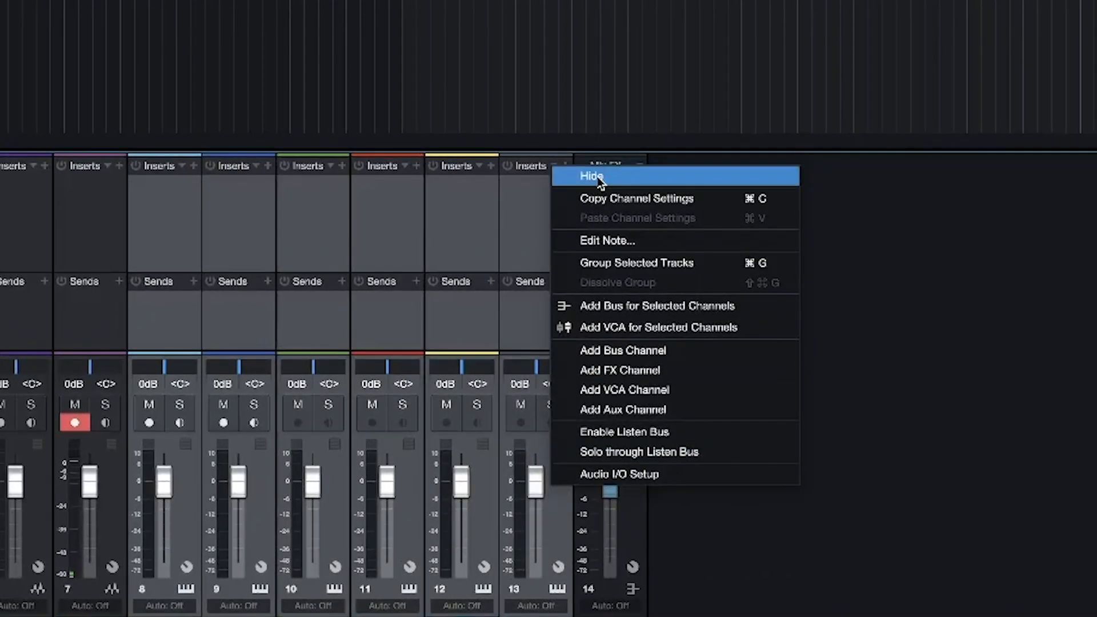
left_click(592, 176)
Show the hidden 808 and Kick instrument channels in the console and hide both again
left_click(40, 327)
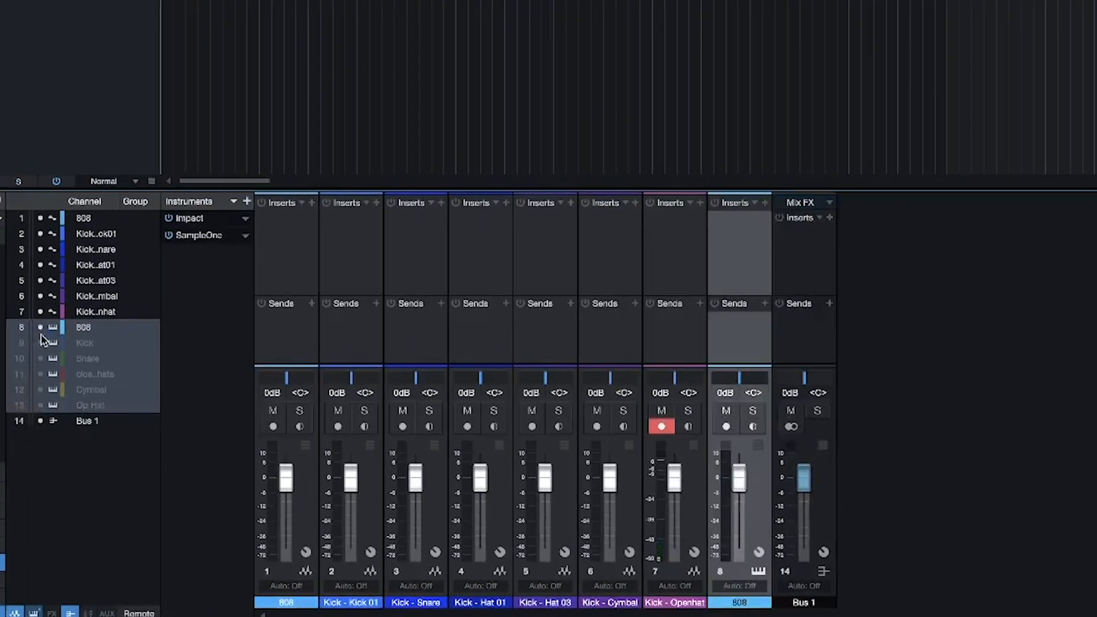
left_click(40, 343)
left_click(40, 343)
left_click(40, 328)
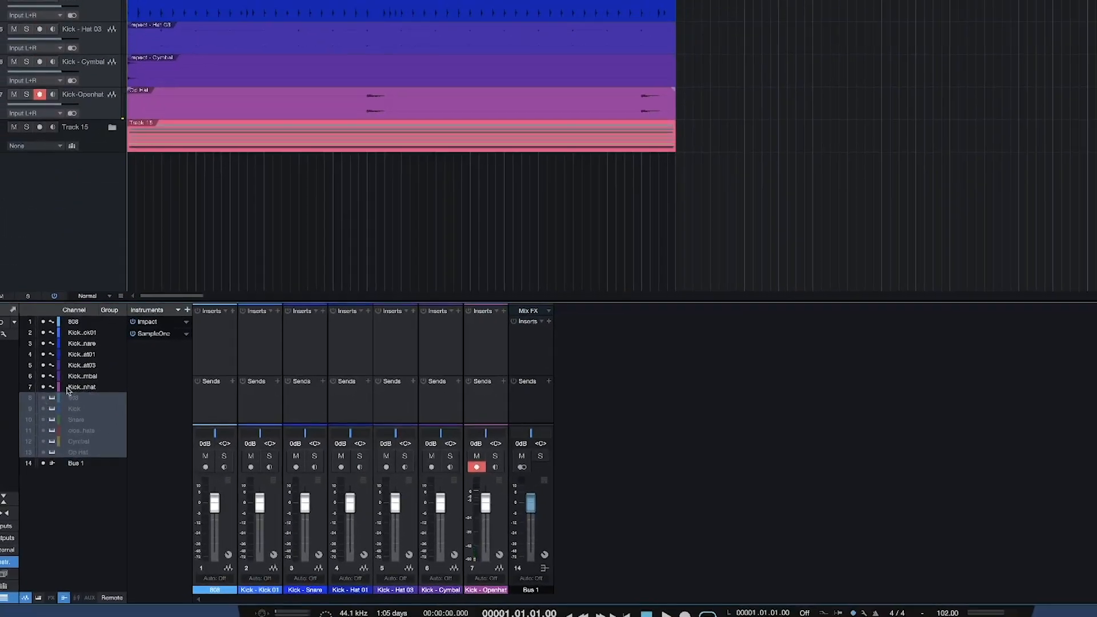
left_click(86, 311)
left_click(64, 432)
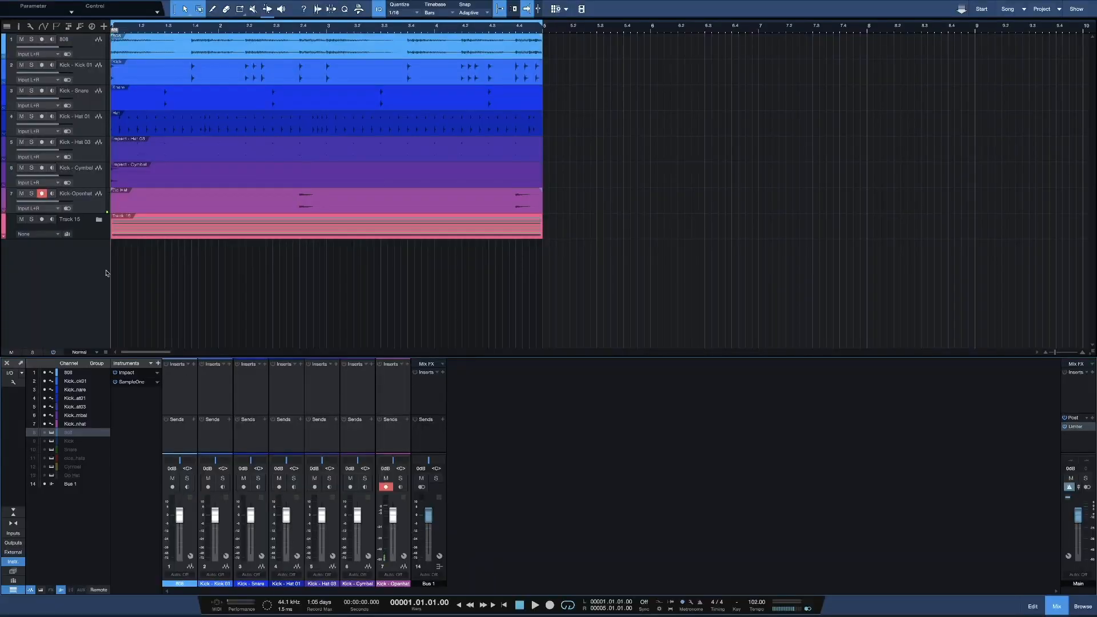
Mute every audio track except Kick - Hat 01
left_click(101, 67)
left_click(21, 65)
left_click(21, 38)
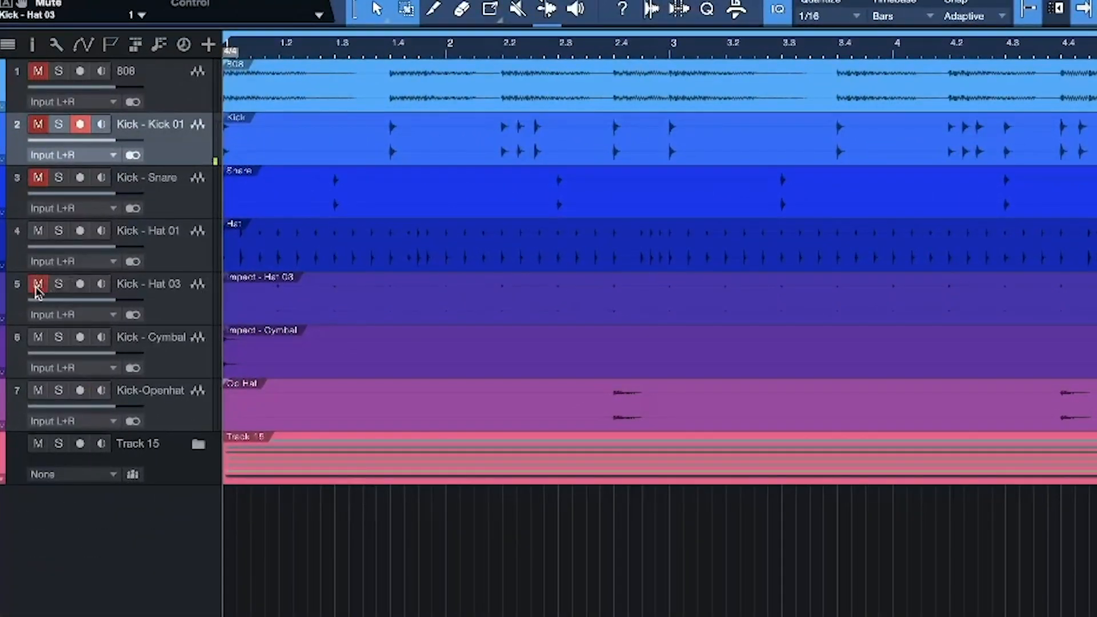
left_click(39, 391)
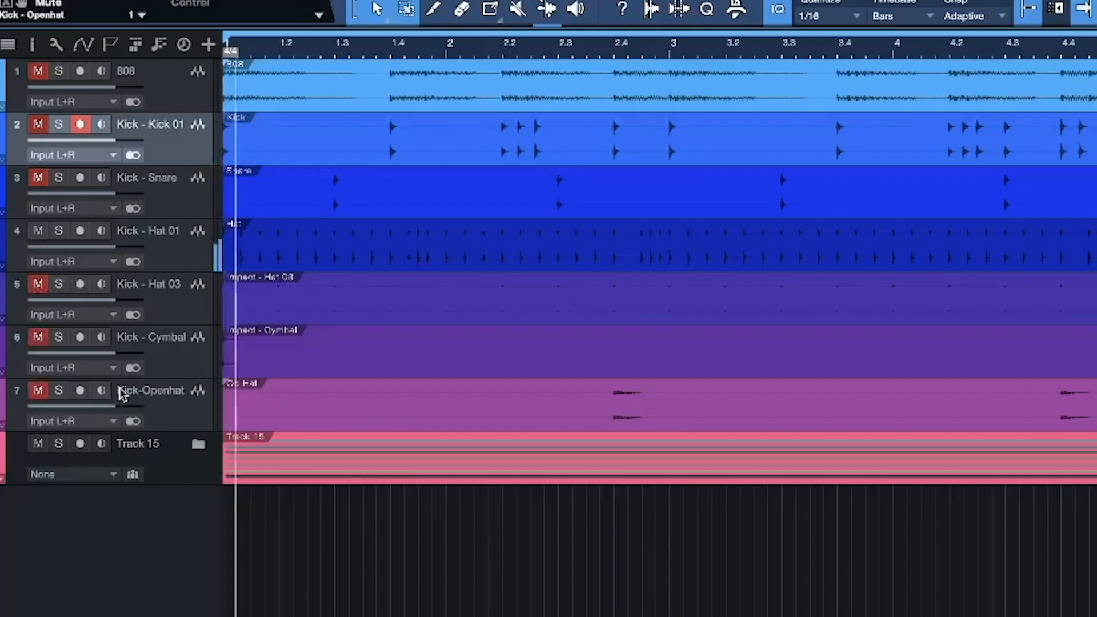
Lower the Kick - Hat 01 channel's level to -6.3 dB during playback, checking the Main output's limiter
left_click(123, 253)
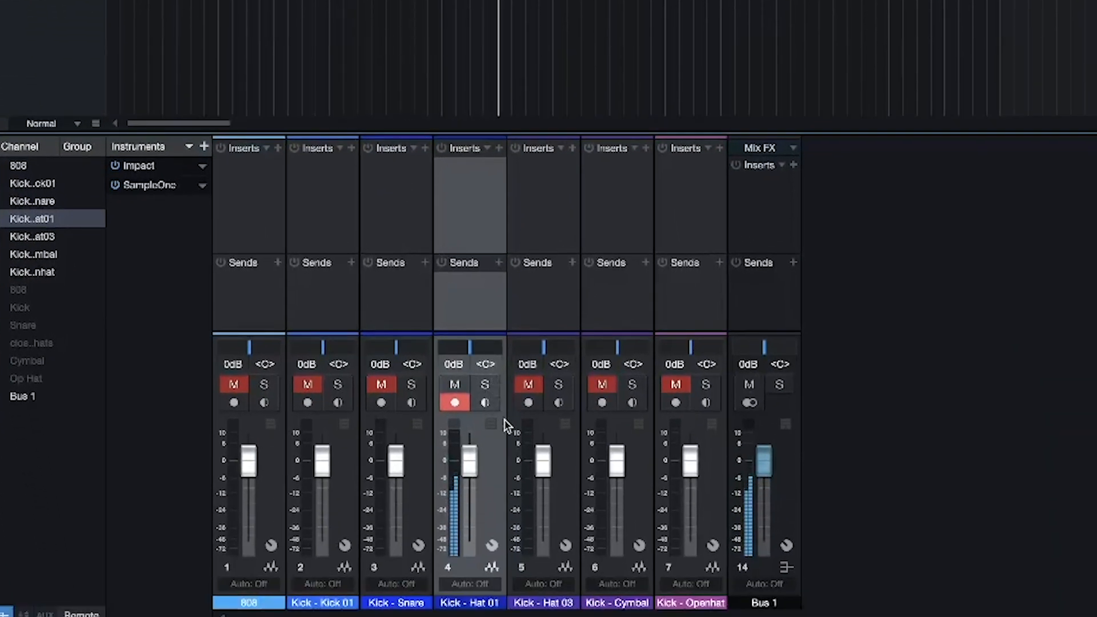
left_click_drag(464, 460, 468, 473)
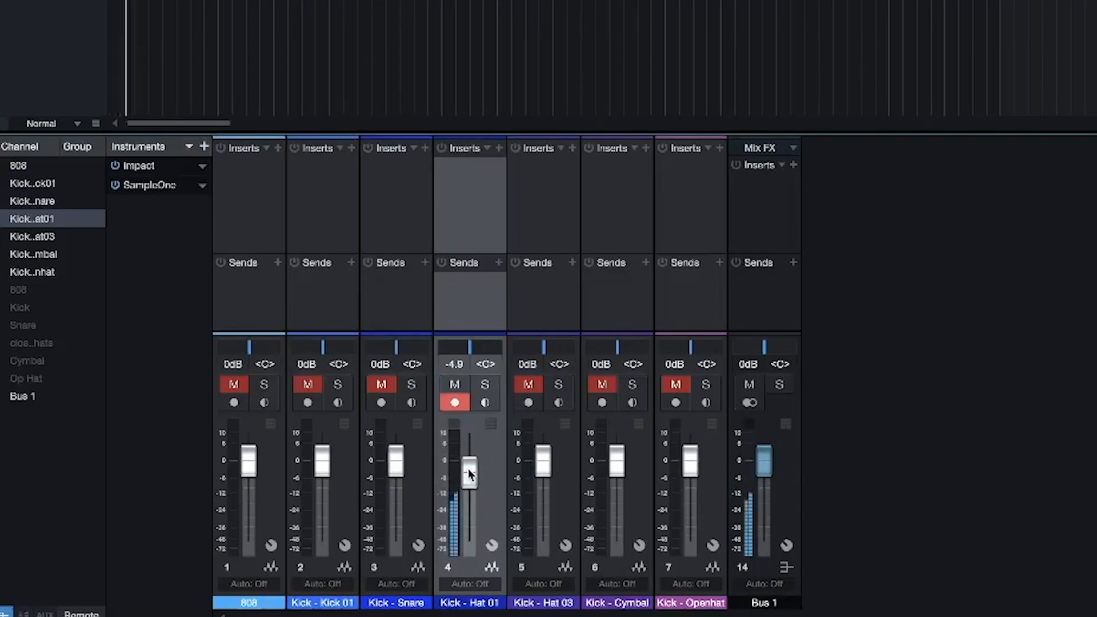
mouse_move(458, 485)
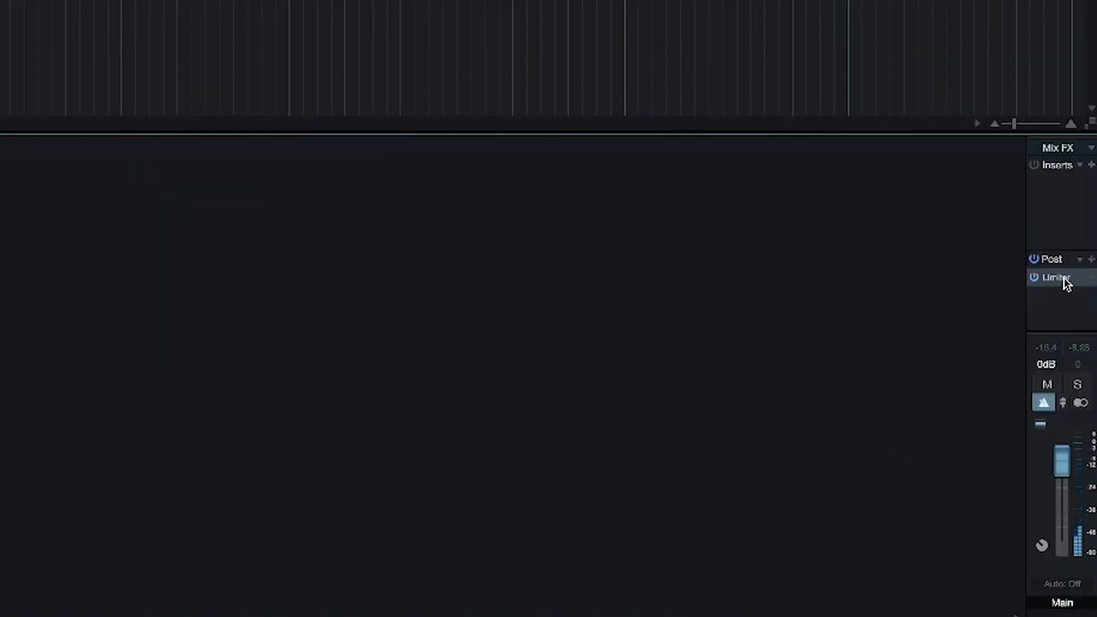
left_click(1056, 279)
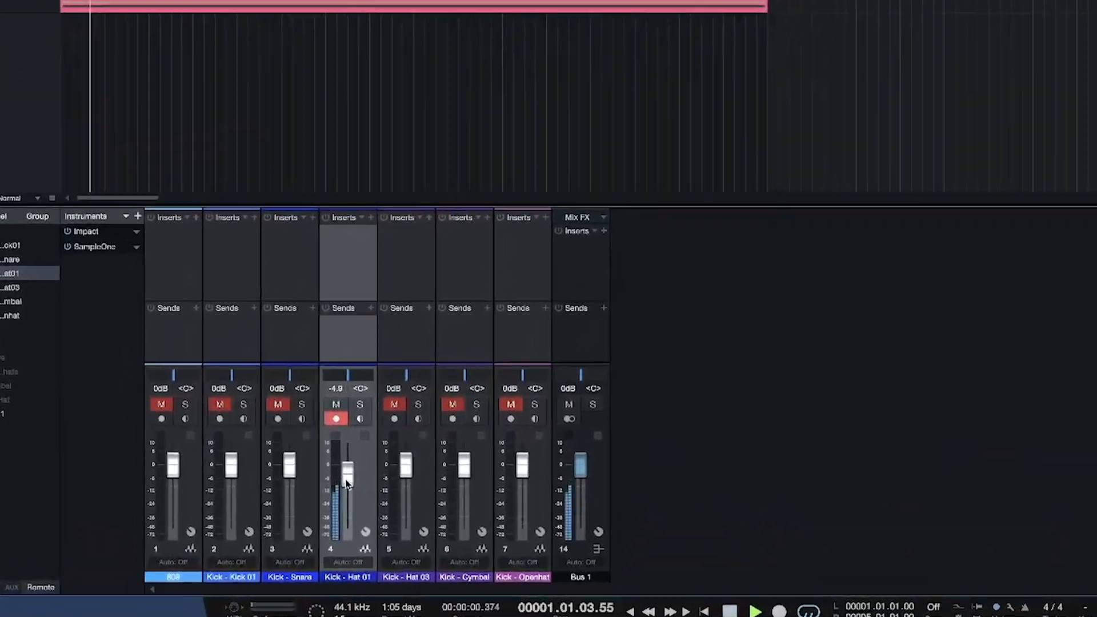
left_click_drag(260, 551, 260, 554)
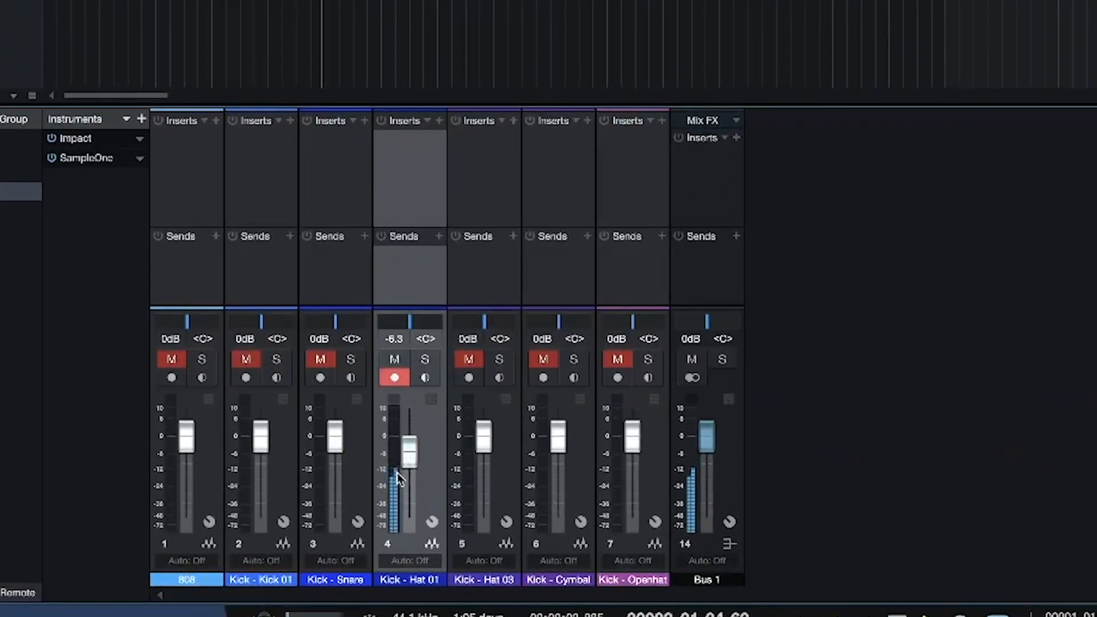
key("space")
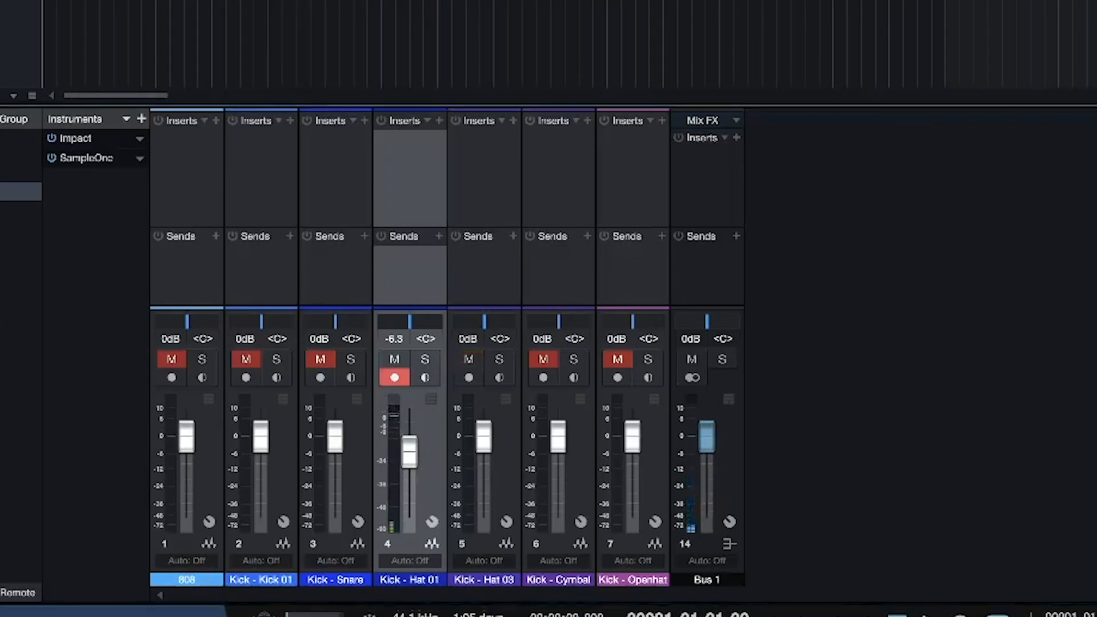
Mute Kick - Hat 01 during playback and raise the Kick - Hat 03 channel's level to +0.9 dB
key("Down")
key("space")
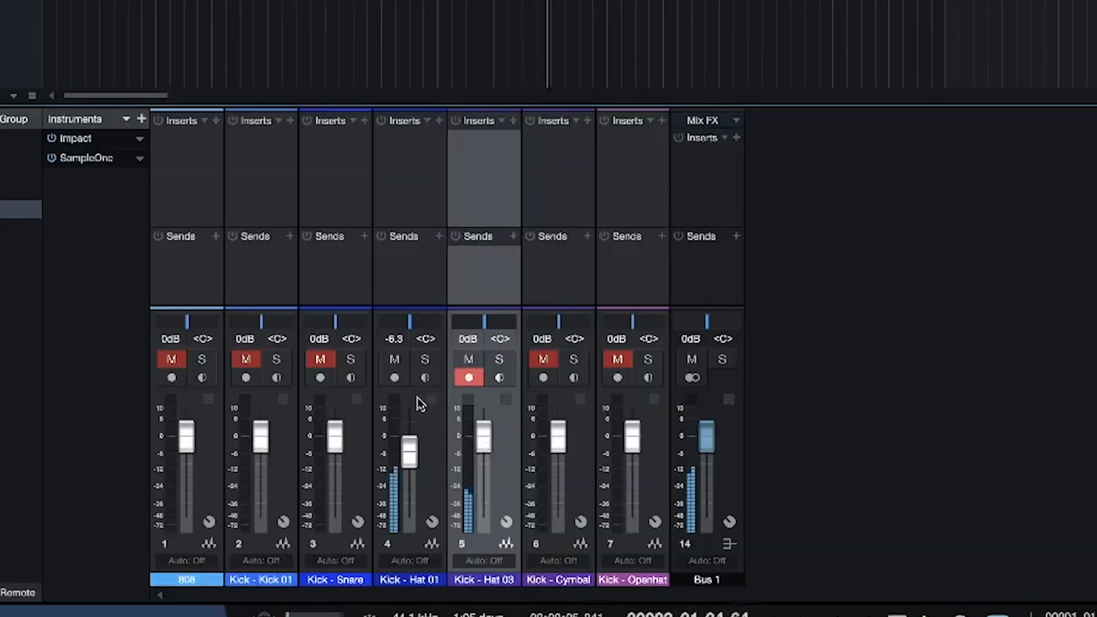
left_click(394, 358)
left_click_drag(484, 433, 486, 428)
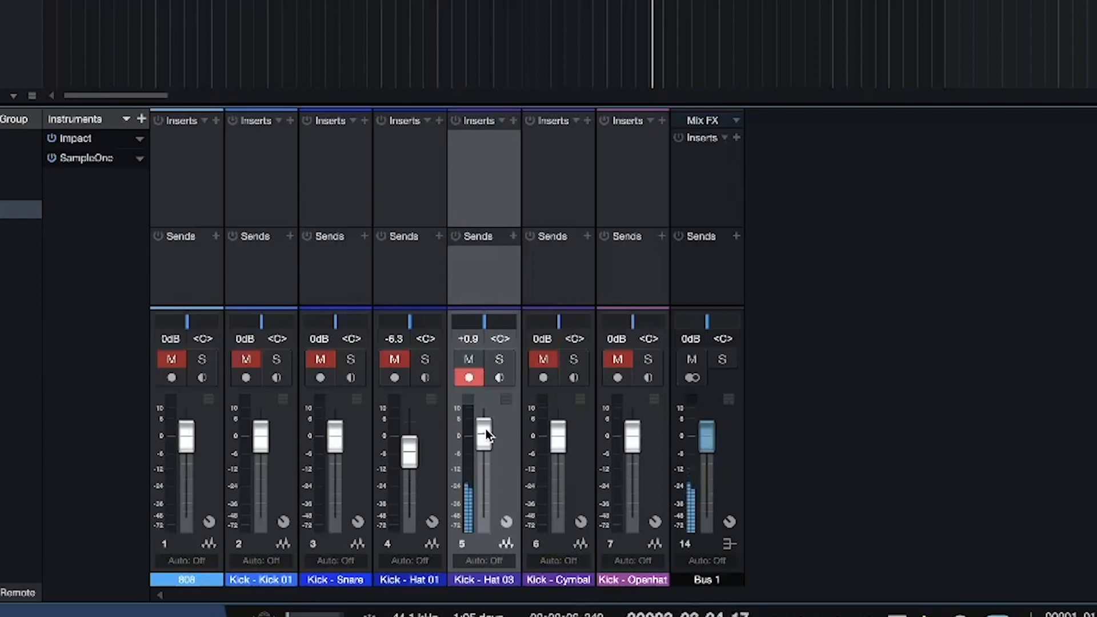
Unmute Kick - Hat 01 to compare it with Kick - Hat 03 in the looped playback
left_click(394, 359)
left_click(395, 359)
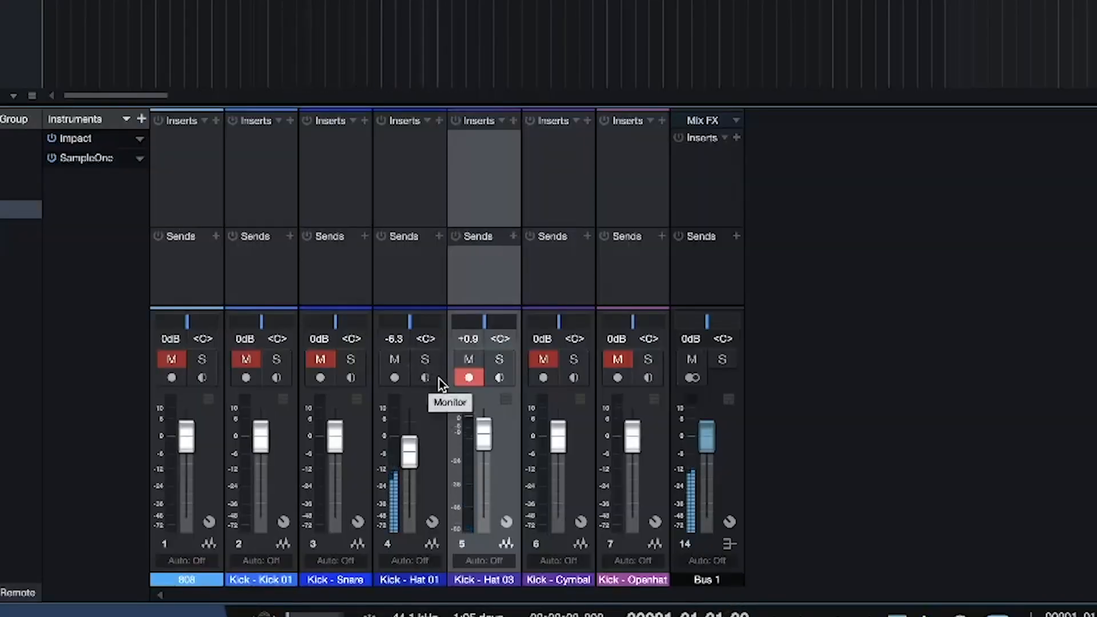
key("space")
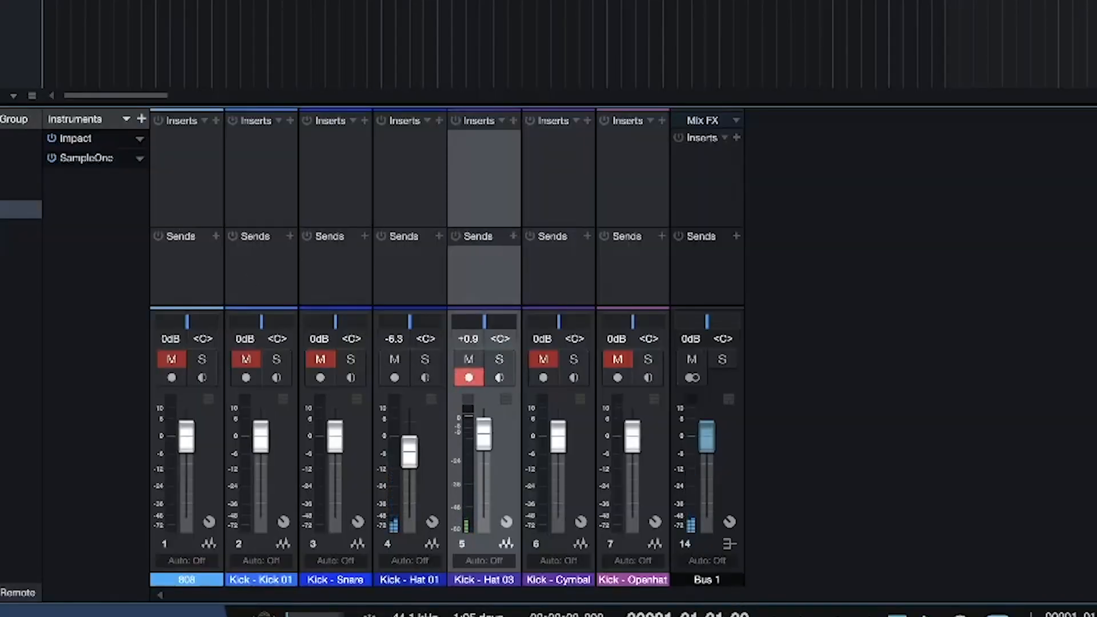
Unmute the Kick - Cymbal and Kick-Openhat channels one after the other, listening to the loop after each
left_click(543, 360)
left_click(576, 434)
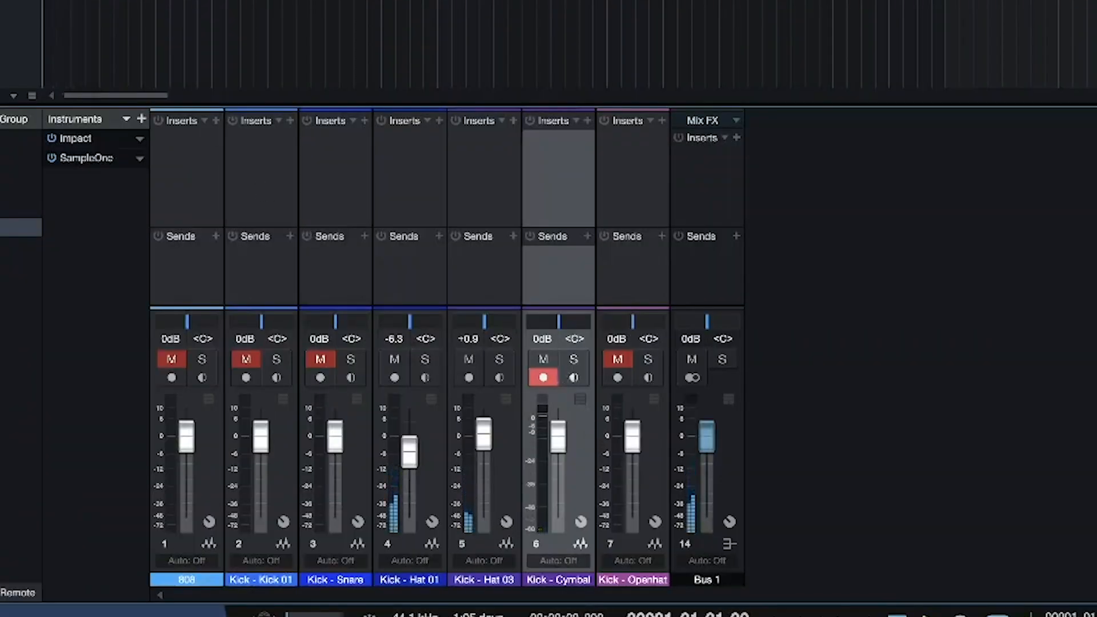
key("space")
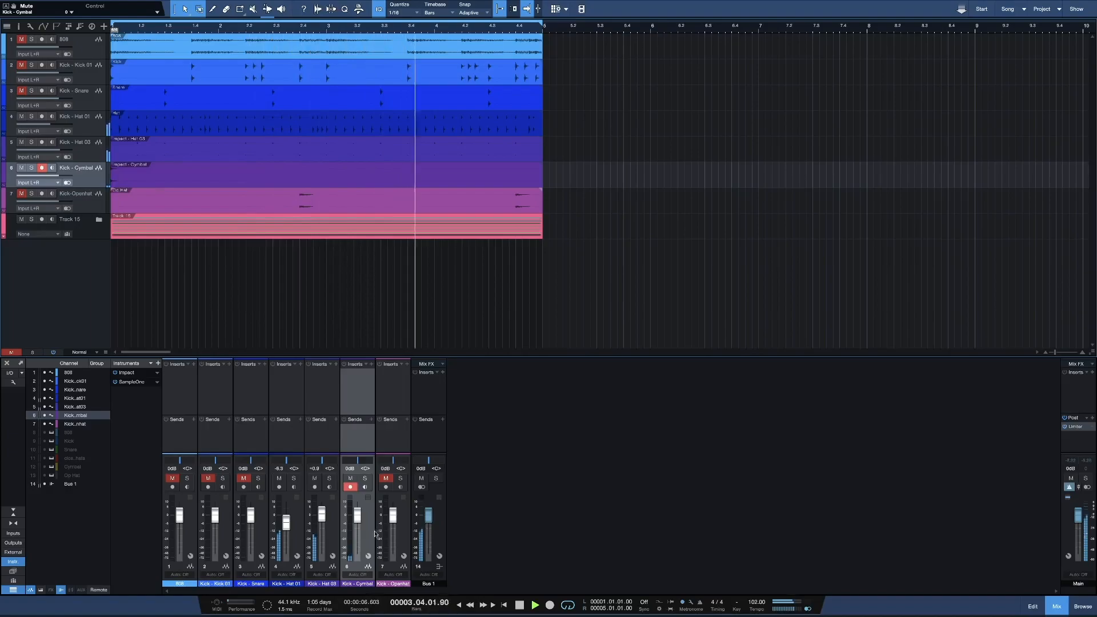
left_click(384, 479)
key("space")
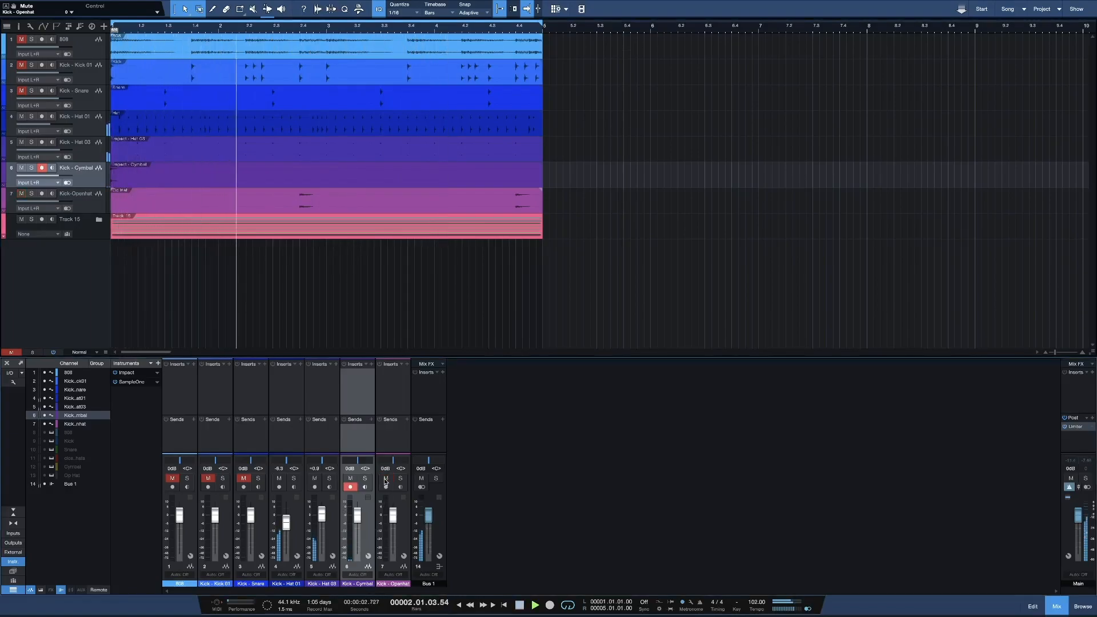
key("space")
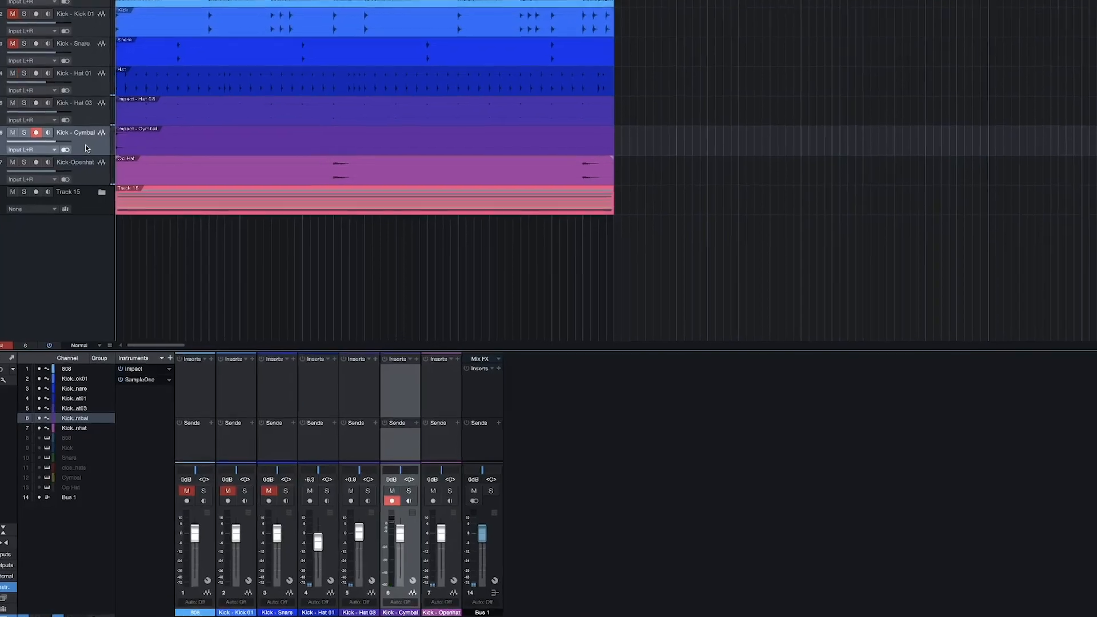
Remove the Kick - Cymbal audio track from the arrangement
right_click(86, 182)
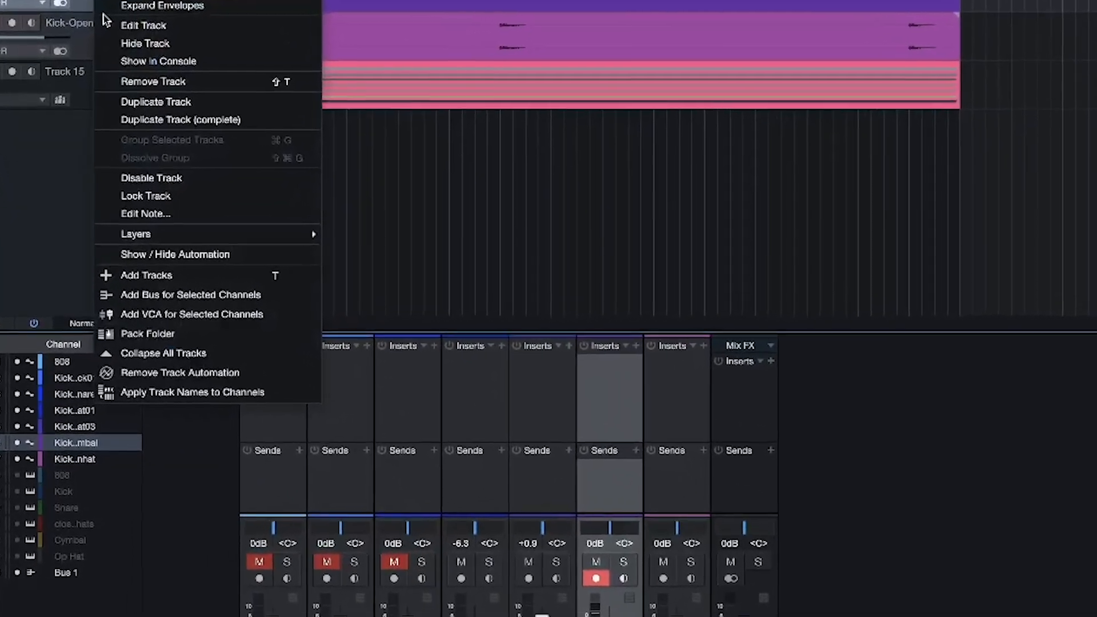
left_click(142, 104)
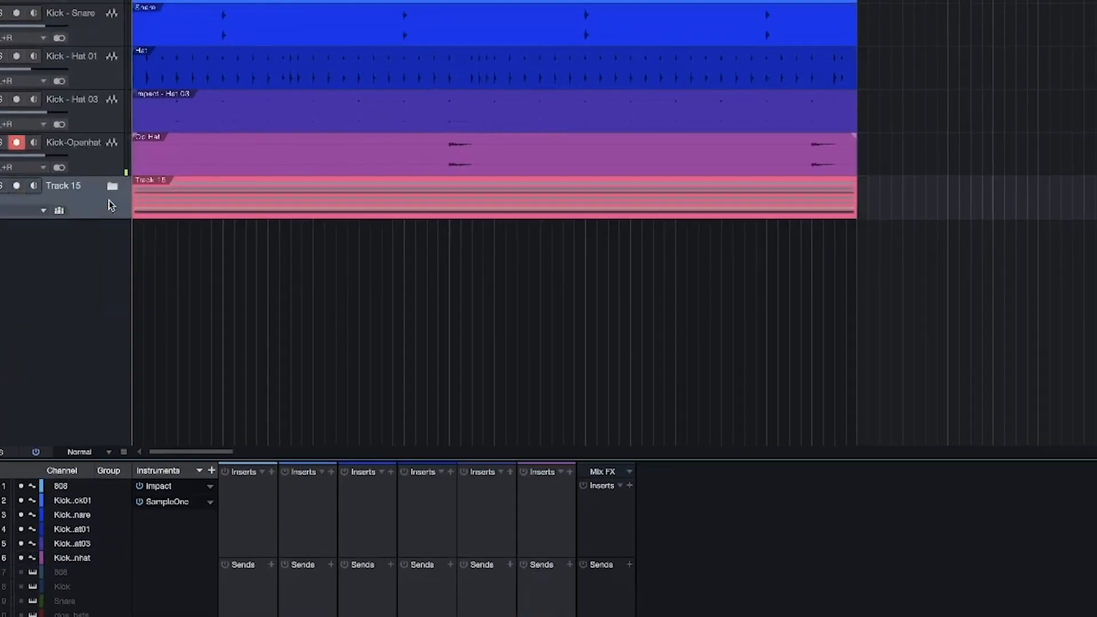
Expand the Track 15 folder and unmute the Impact - Cymbal instrument part inside it
left_click(122, 143)
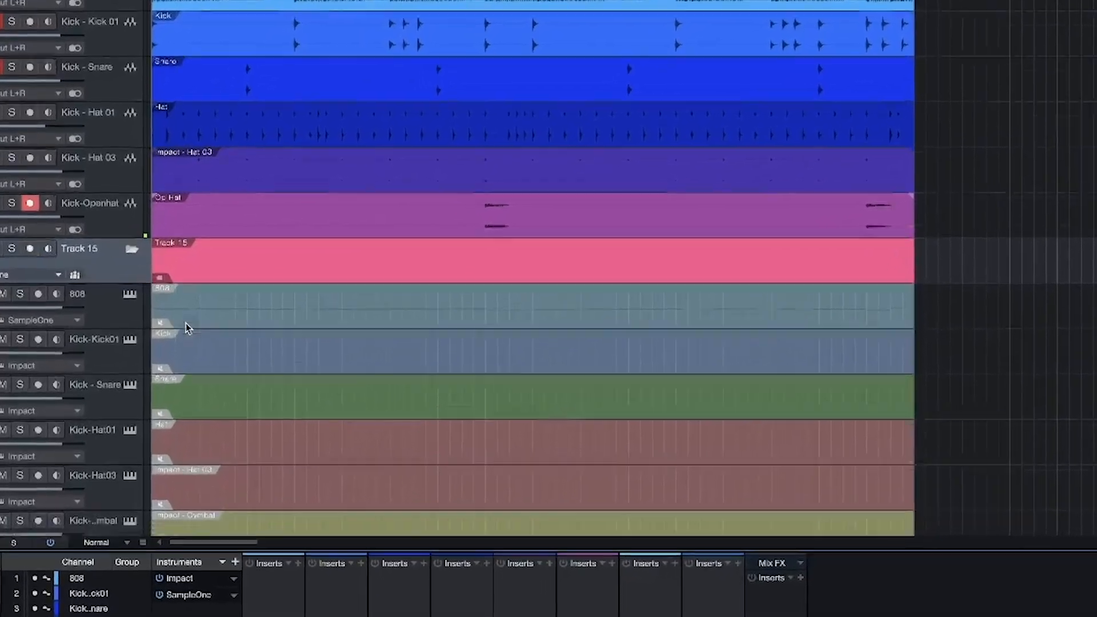
scroll(187, 323, "down", 3)
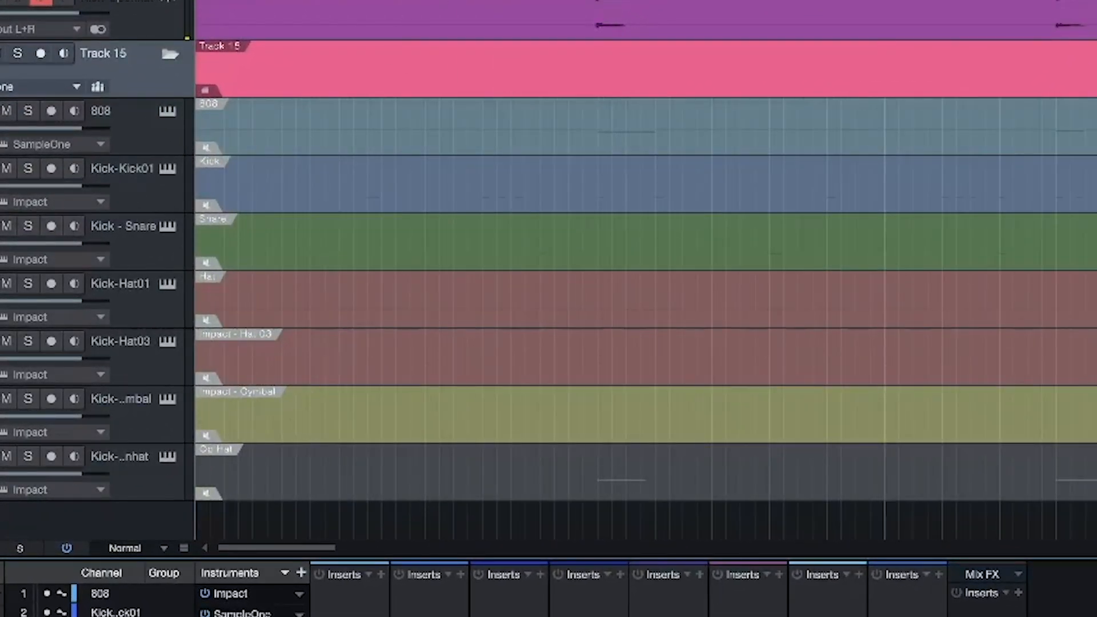
left_click(300, 428)
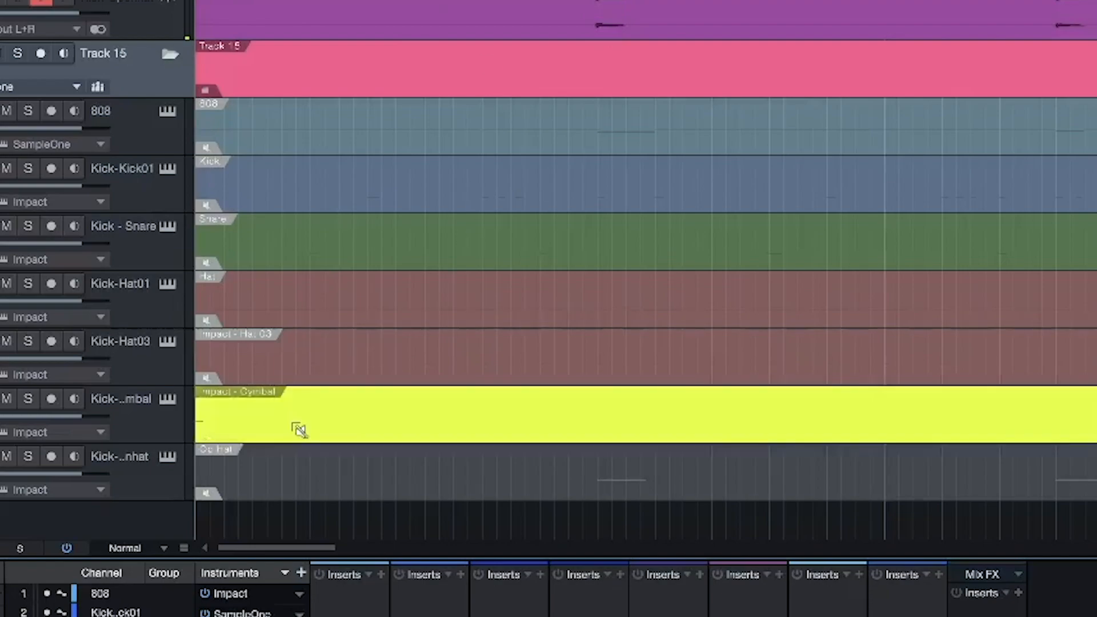
Solo the Kick-Cymbal instrument track, bounce its Impact - Cymbal part to audio, and take the source instrument track out of solo
left_click(29, 399)
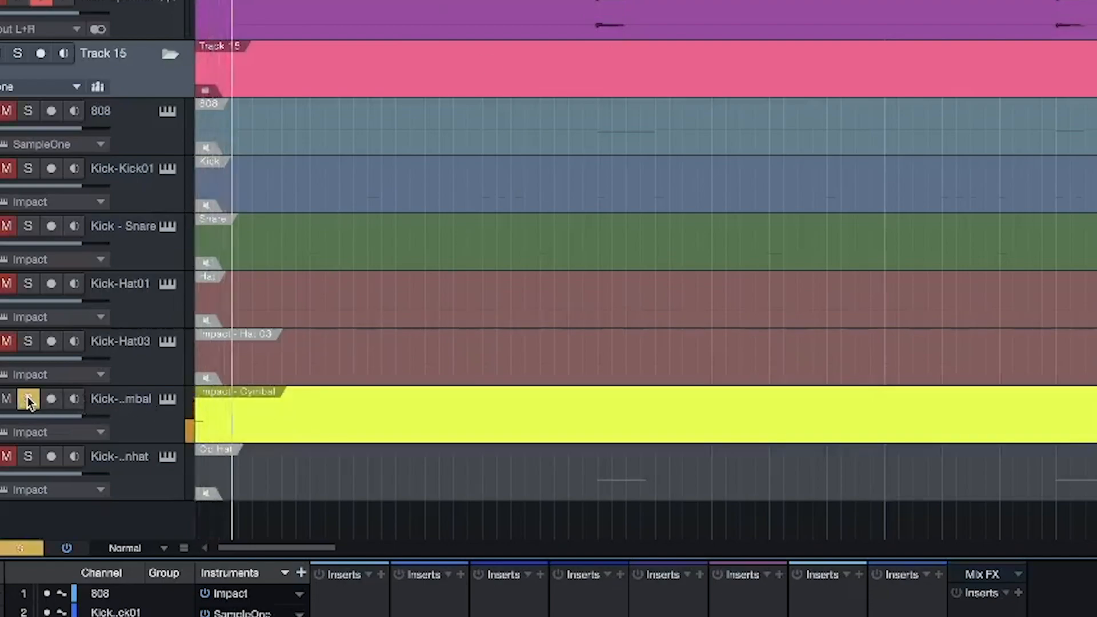
left_click(148, 429)
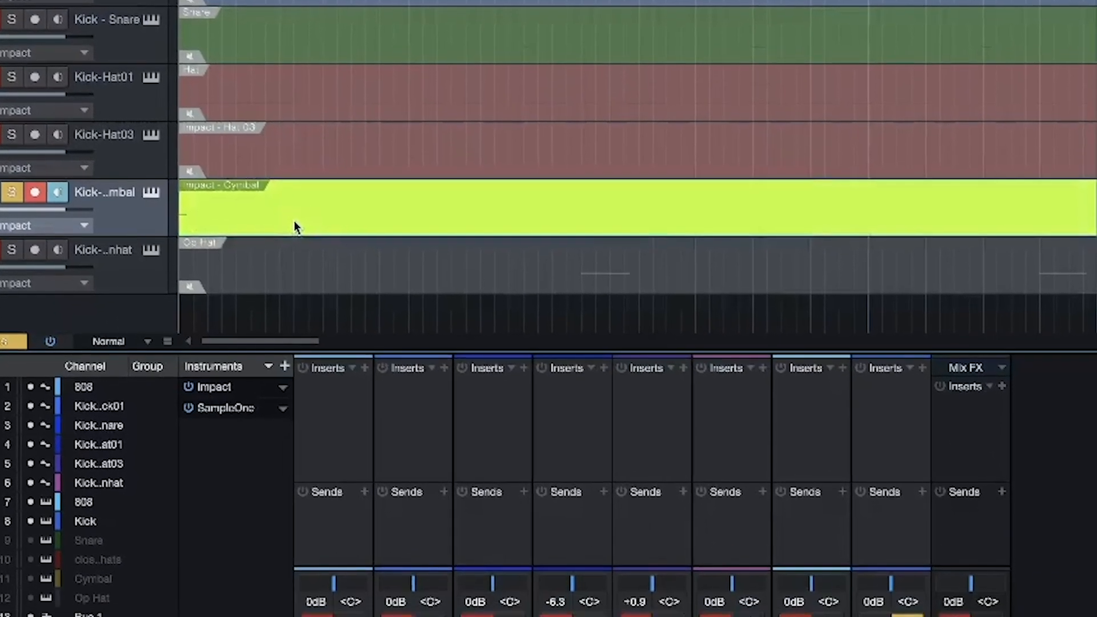
right_click(293, 221)
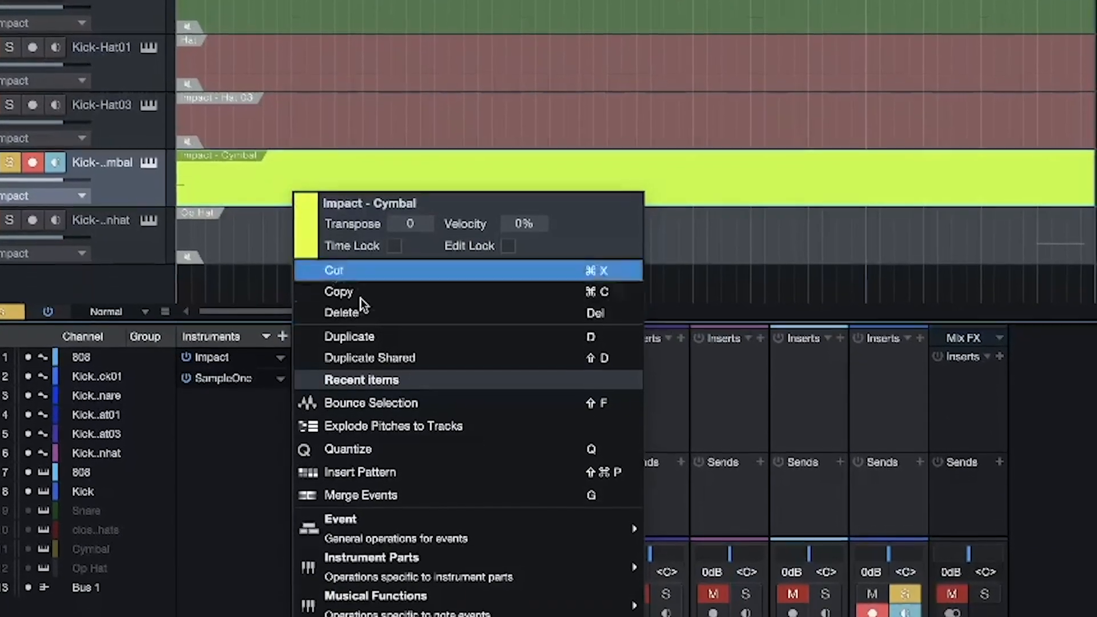
left_click(410, 433)
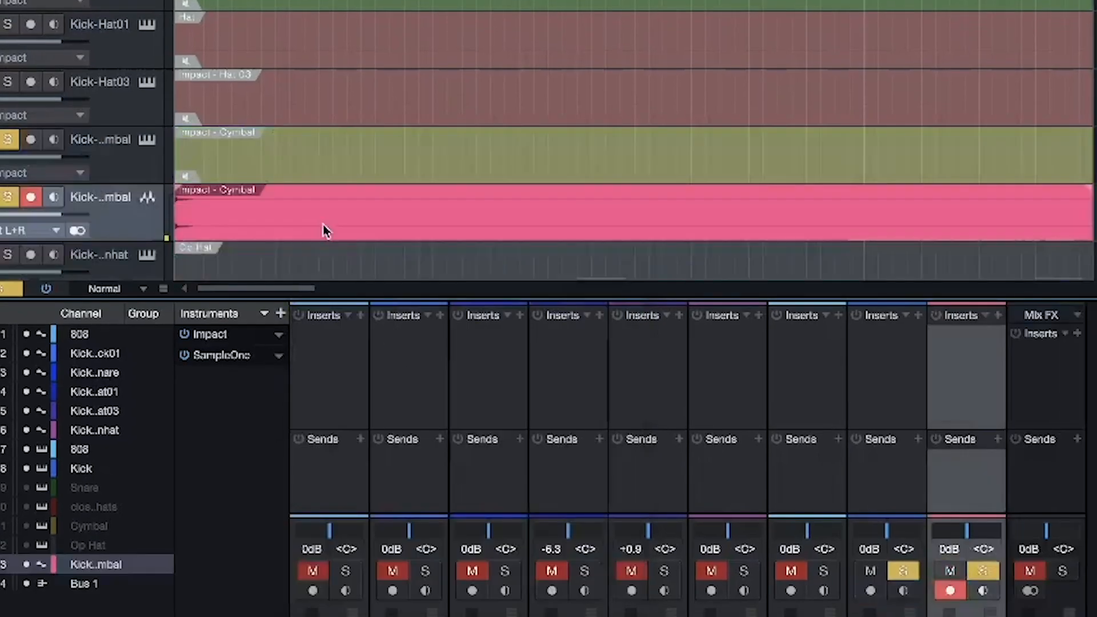
left_click(7, 139)
key("space")
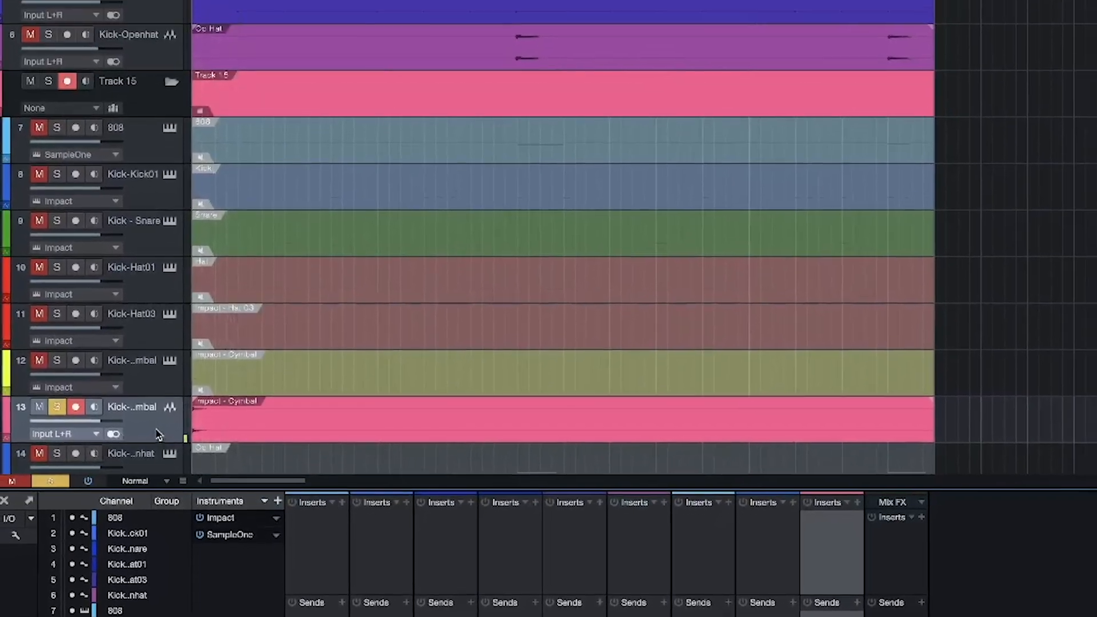
Move the bounced cymbal audio track out of the Track 15 folder to directly above Kick-Openhat, and collapse the folder
right_click(144, 233)
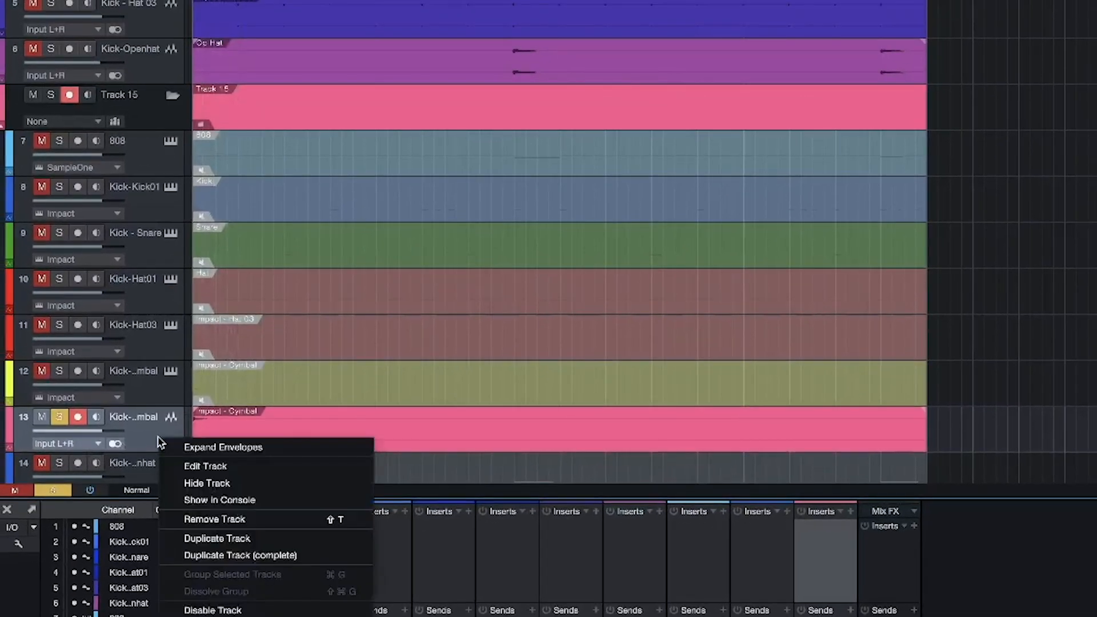
left_click(139, 441)
left_click_drag(156, 446, 158, 83)
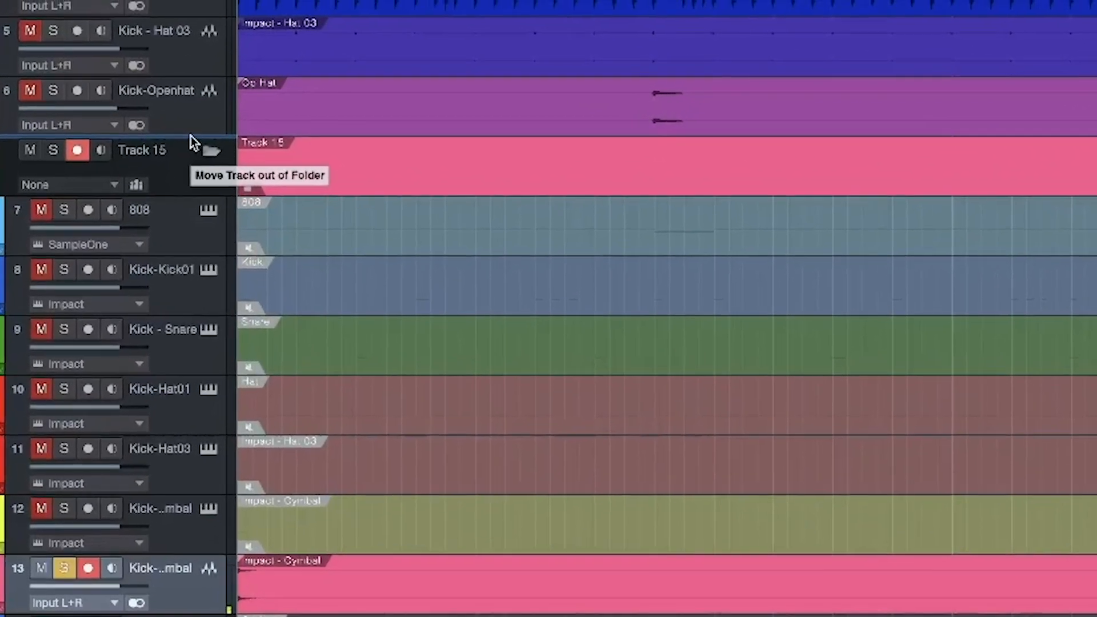
left_click_drag(191, 136, 191, 136)
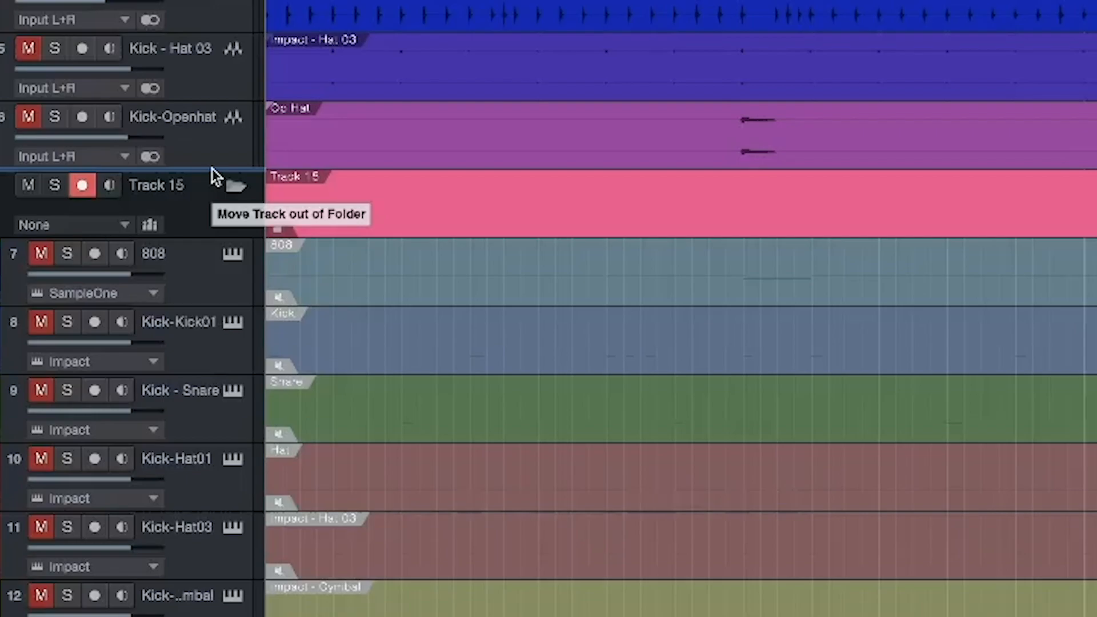
left_click_drag(212, 176, 215, 177)
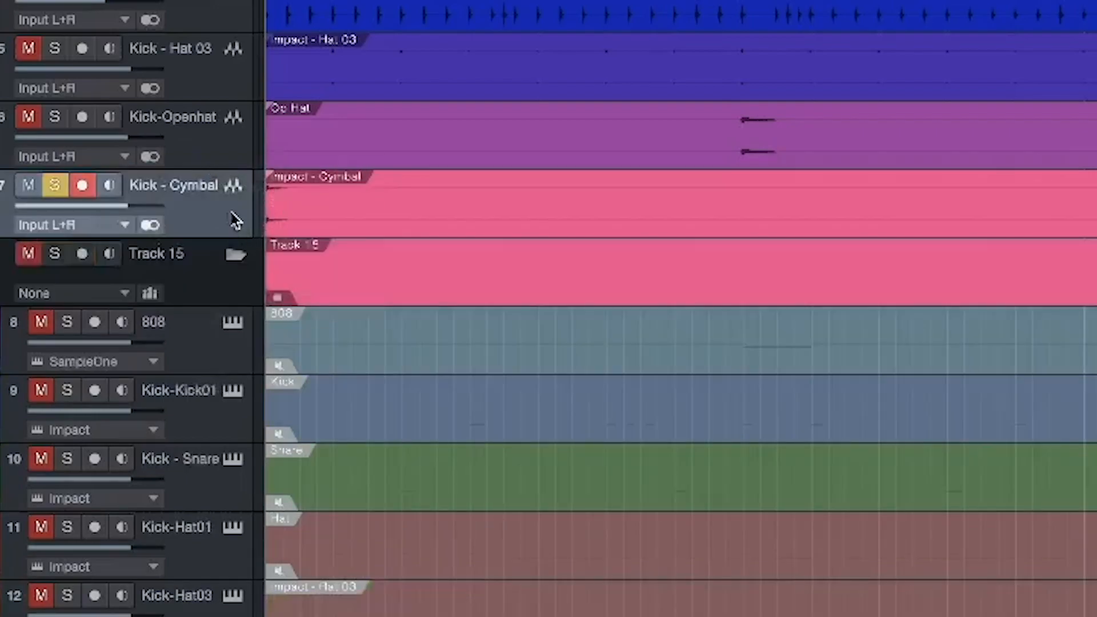
left_click_drag(227, 218, 215, 125)
key("F3")
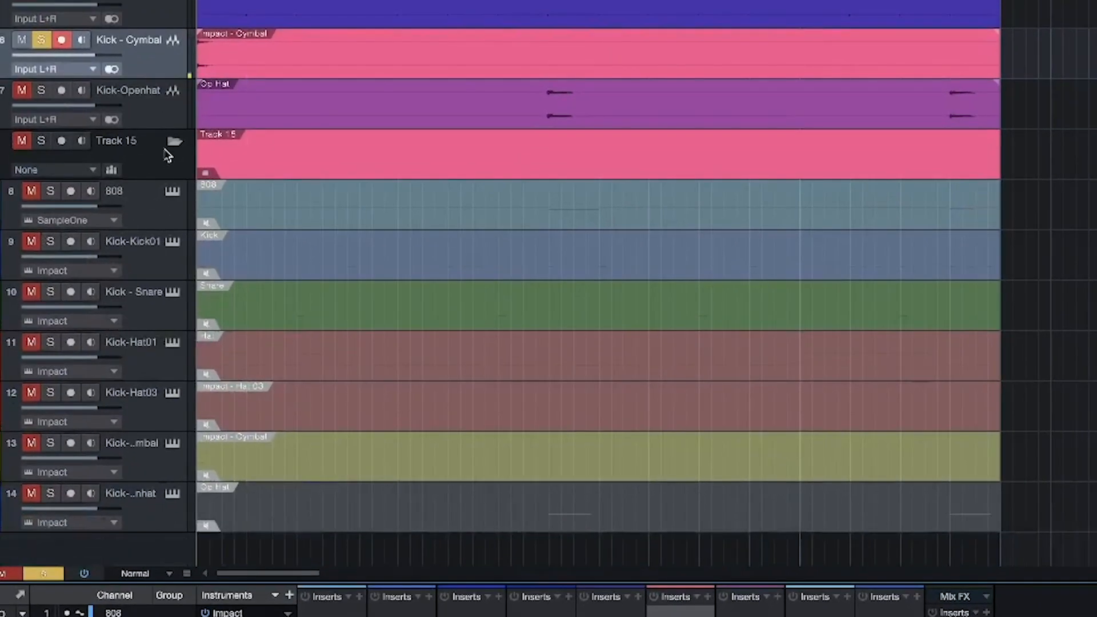
left_click(174, 142)
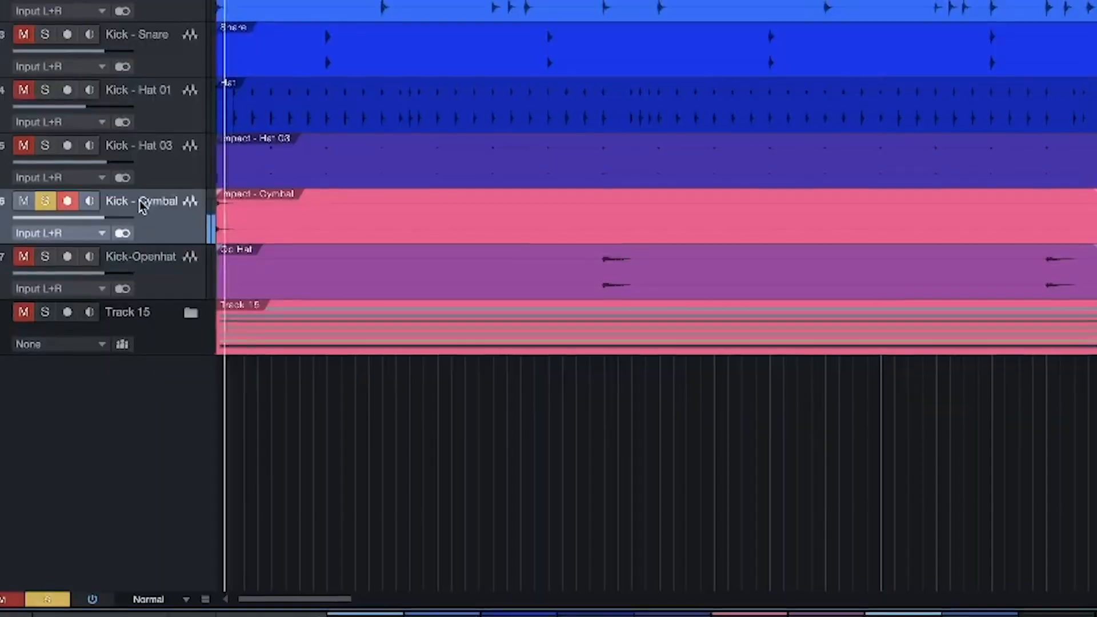
Unmute Kick - Hat 03 and Kick - Hat 01 so they sound with the cymbal, and play the loop
left_click(29, 146)
left_click(19, 92)
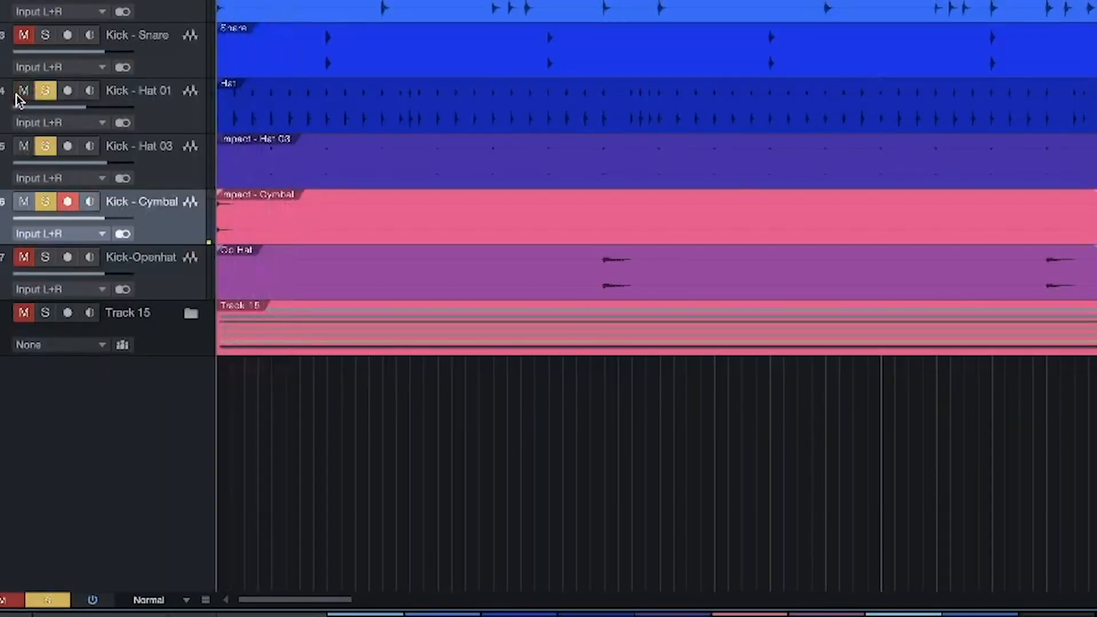
key("space")
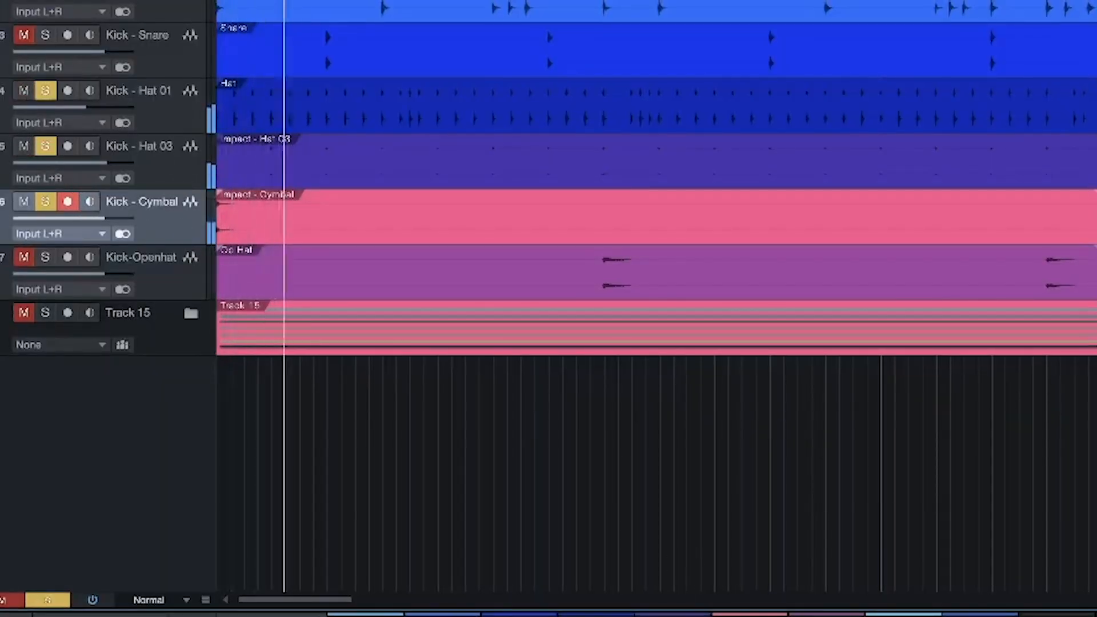
Show the console and lower the Kick - Cymbal channel's volume to -3.8 dB while listening to the hats
key("F3")
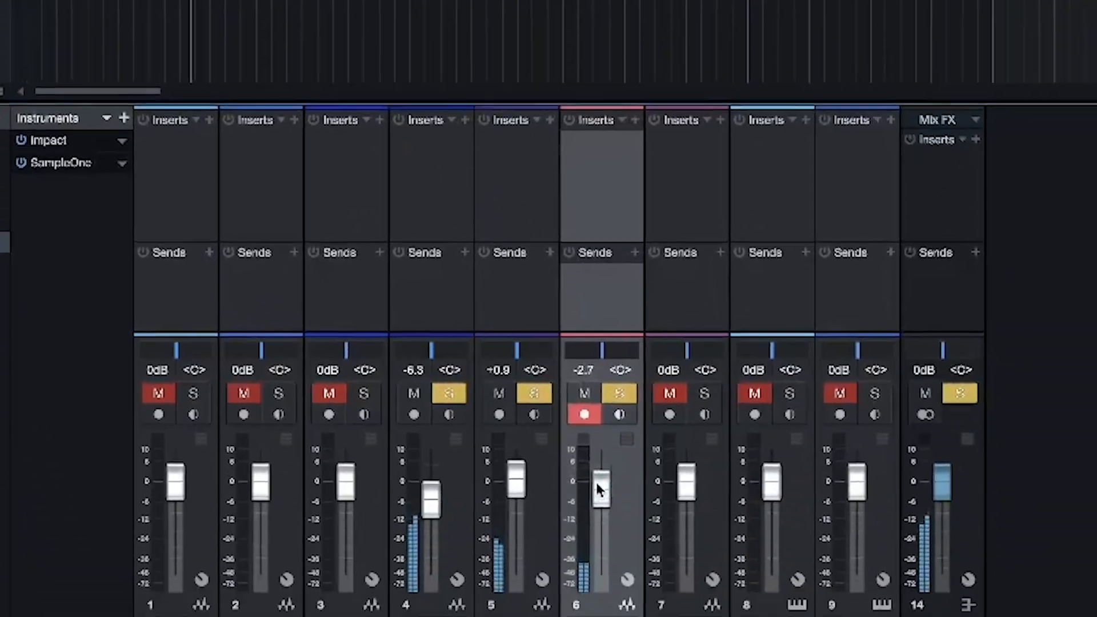
left_click_drag(598, 488, 597, 497)
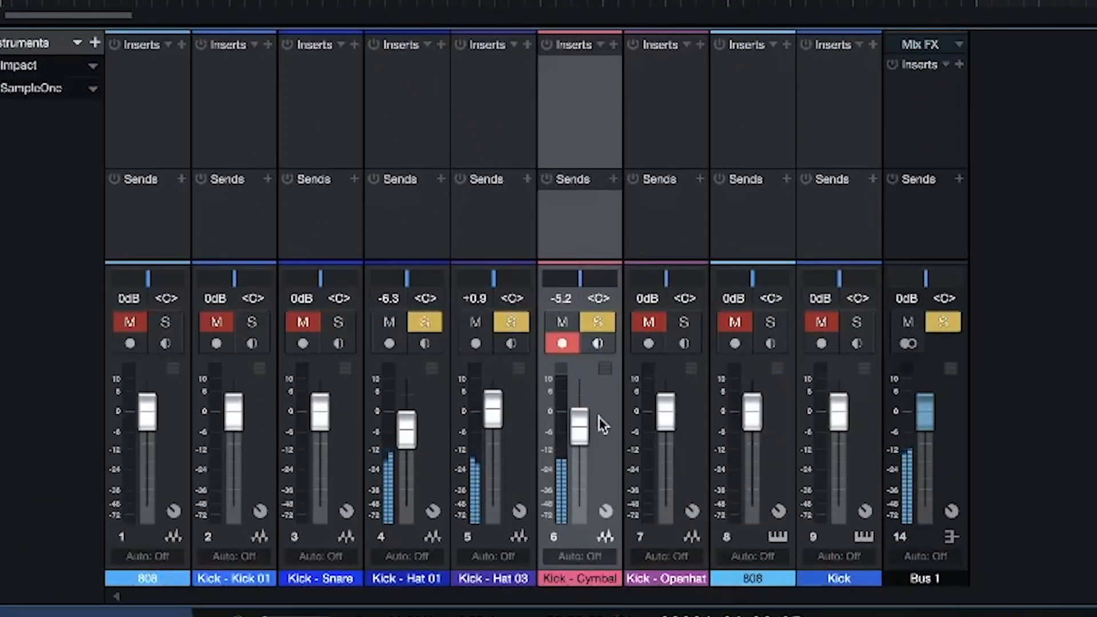
left_click_drag(585, 439, 586, 435)
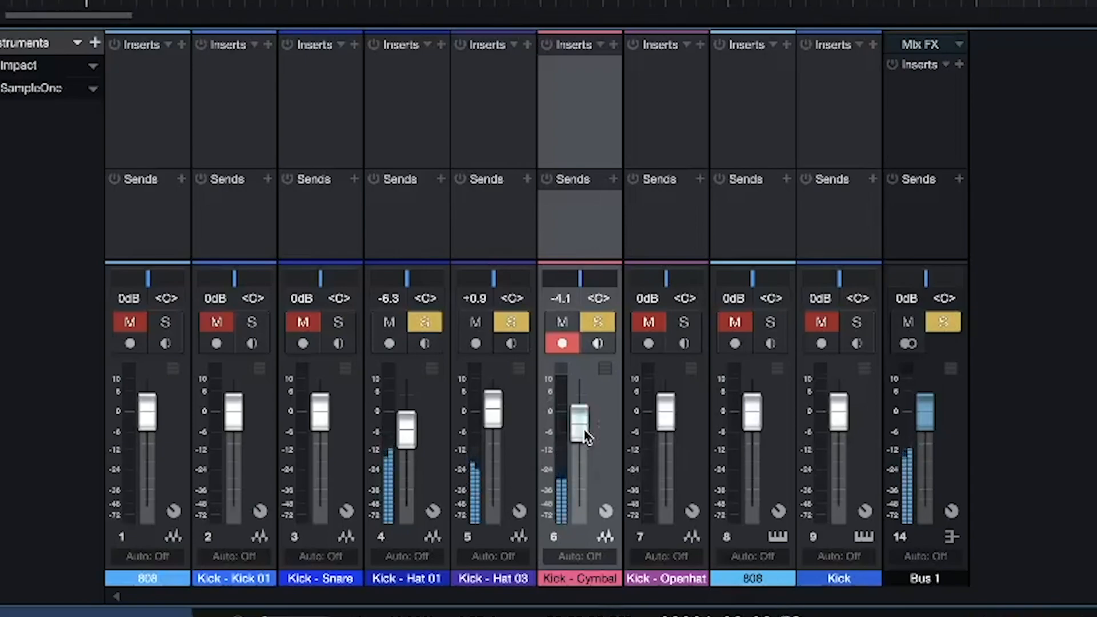
left_click_drag(591, 436, 591, 434)
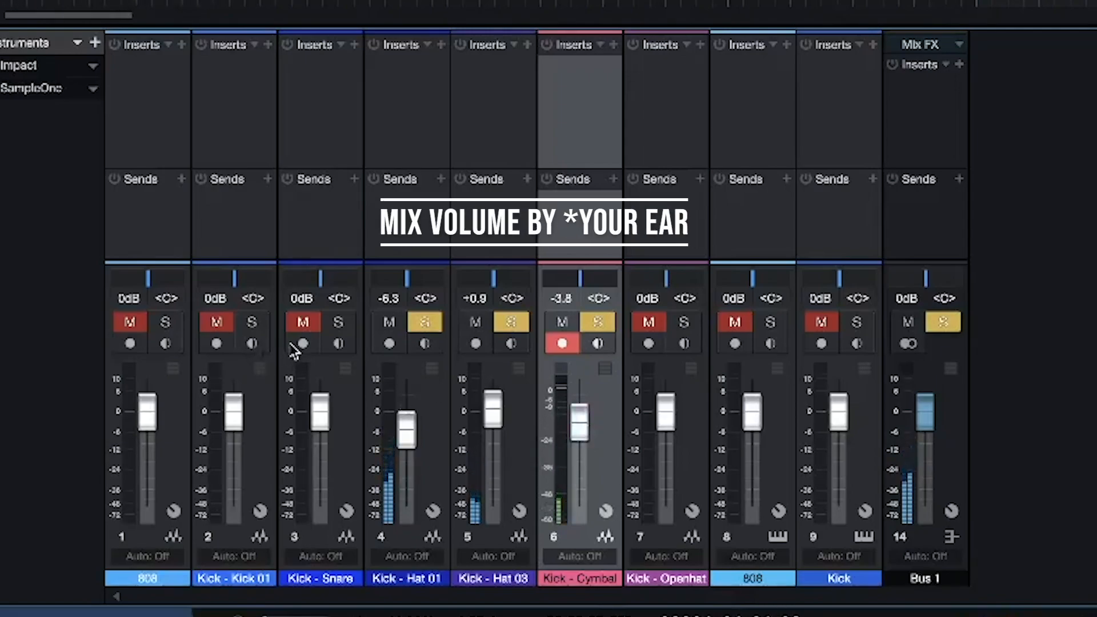
Unmute the Kick - Openhat channel and lower its volume to -4.9 dB during playback
left_click(649, 322)
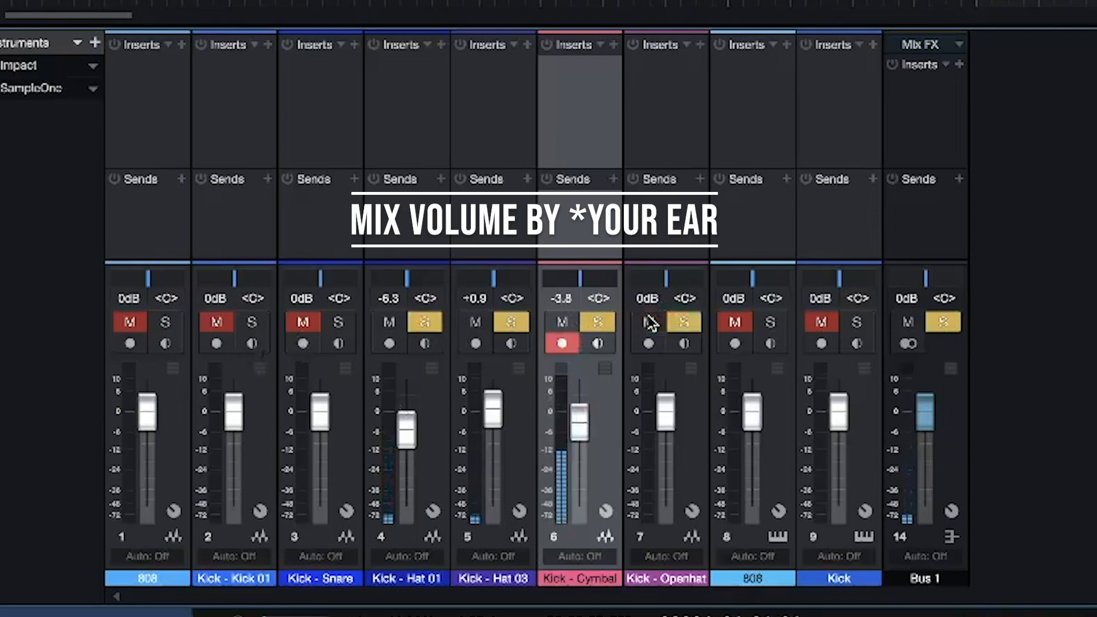
left_click(667, 217)
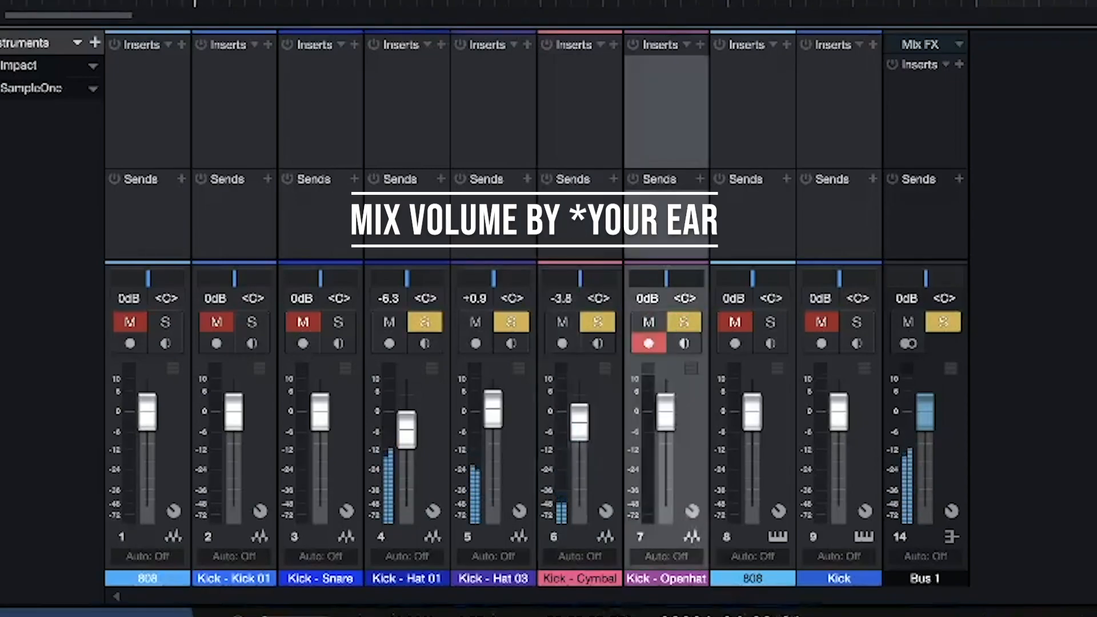
left_click_drag(664, 429, 660, 435)
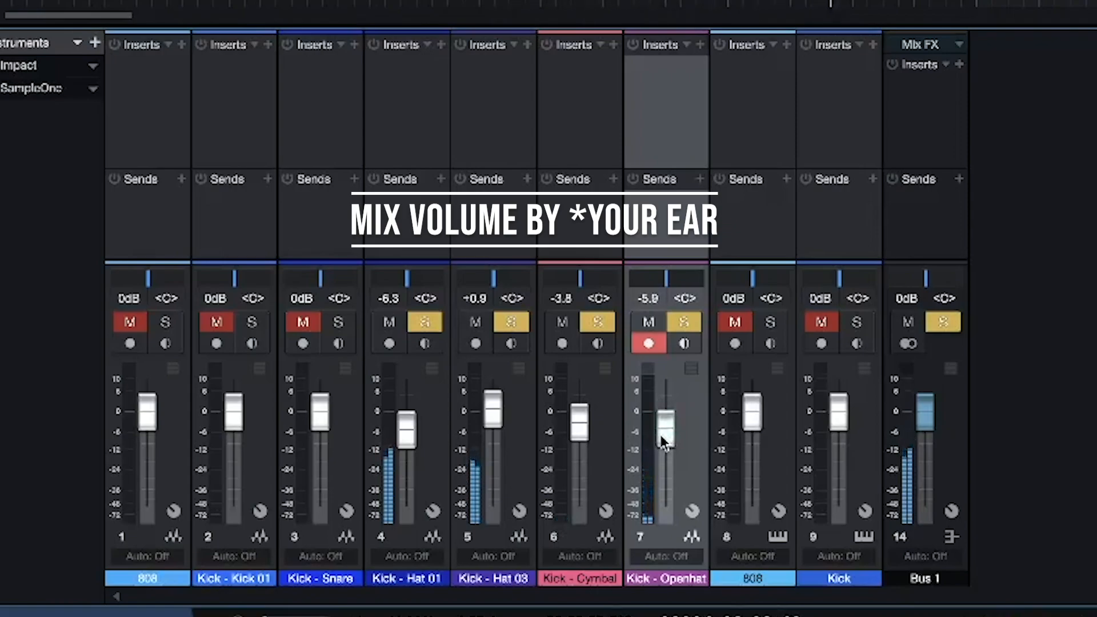
left_click_drag(661, 435, 664, 434)
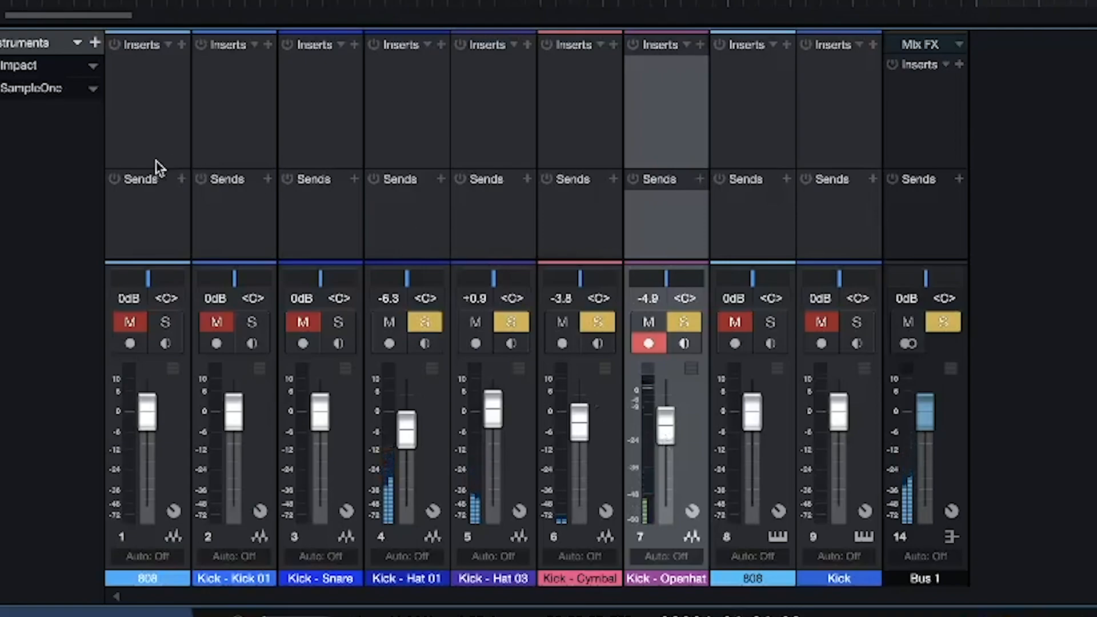
Bring Kick - Snare and Kick - Kick 01 into the mix, setting their volumes to -2.3 dB and -1.2 dB
left_click(338, 323)
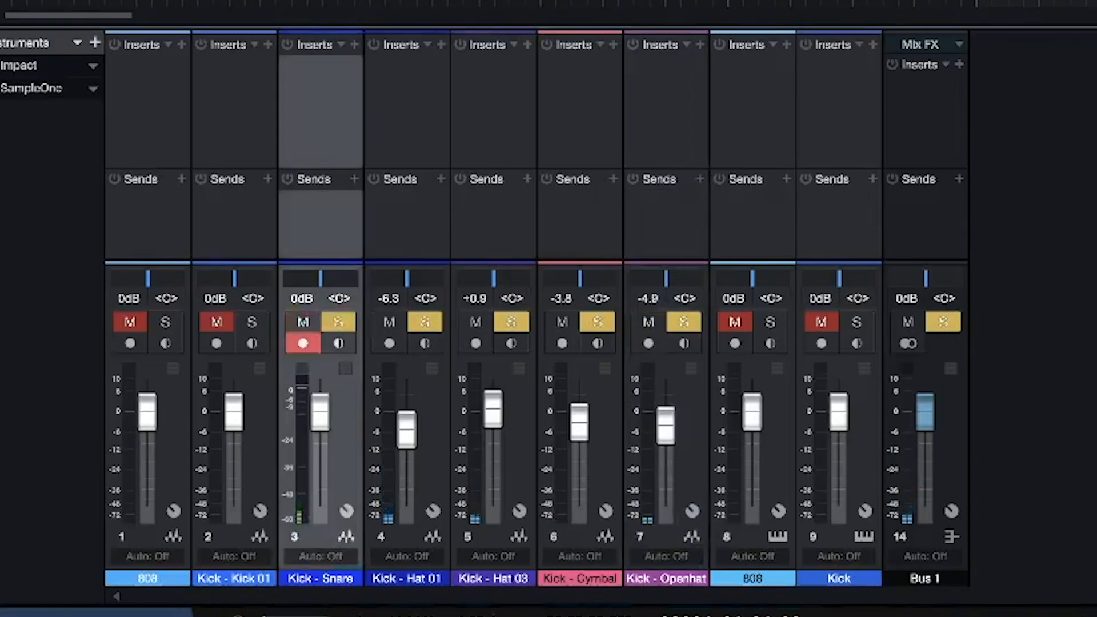
left_click_drag(319, 426, 319, 428)
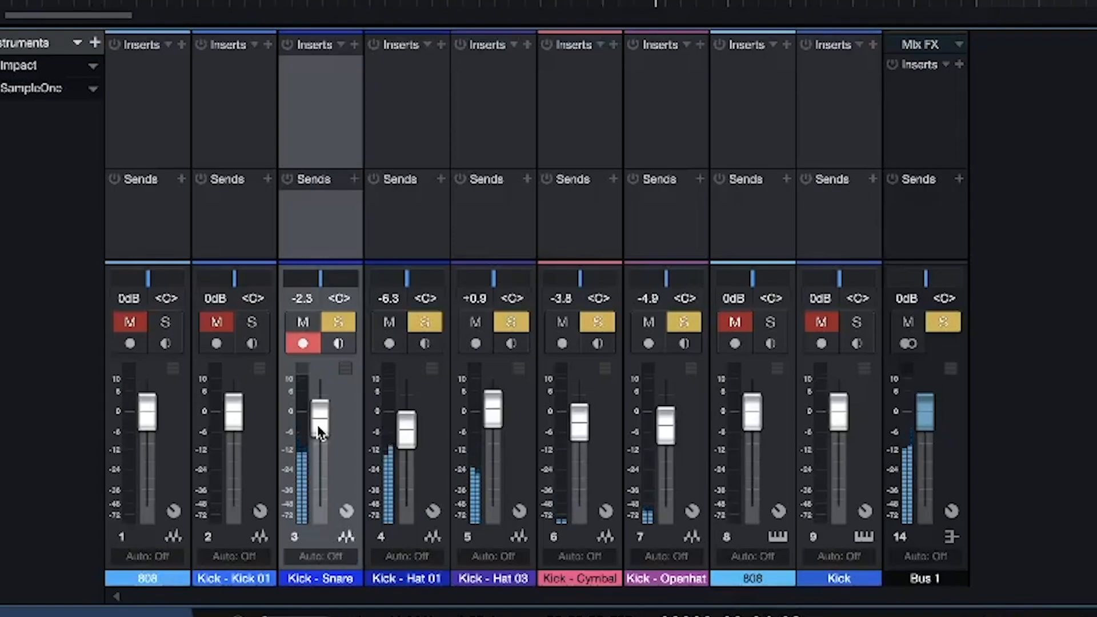
left_click(216, 323)
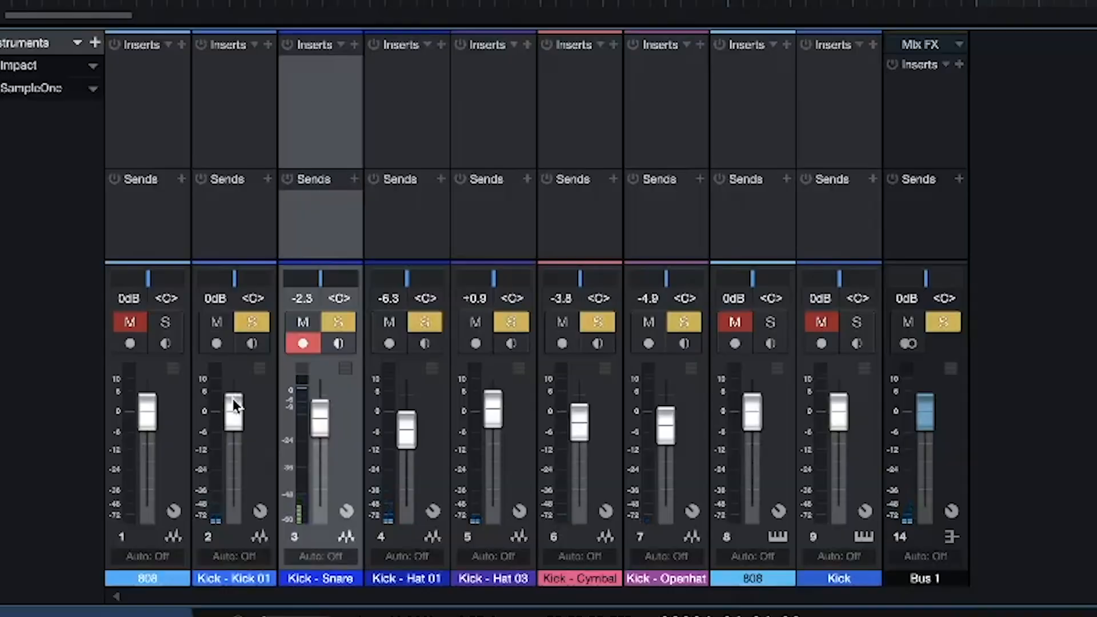
left_click_drag(233, 399, 232, 404)
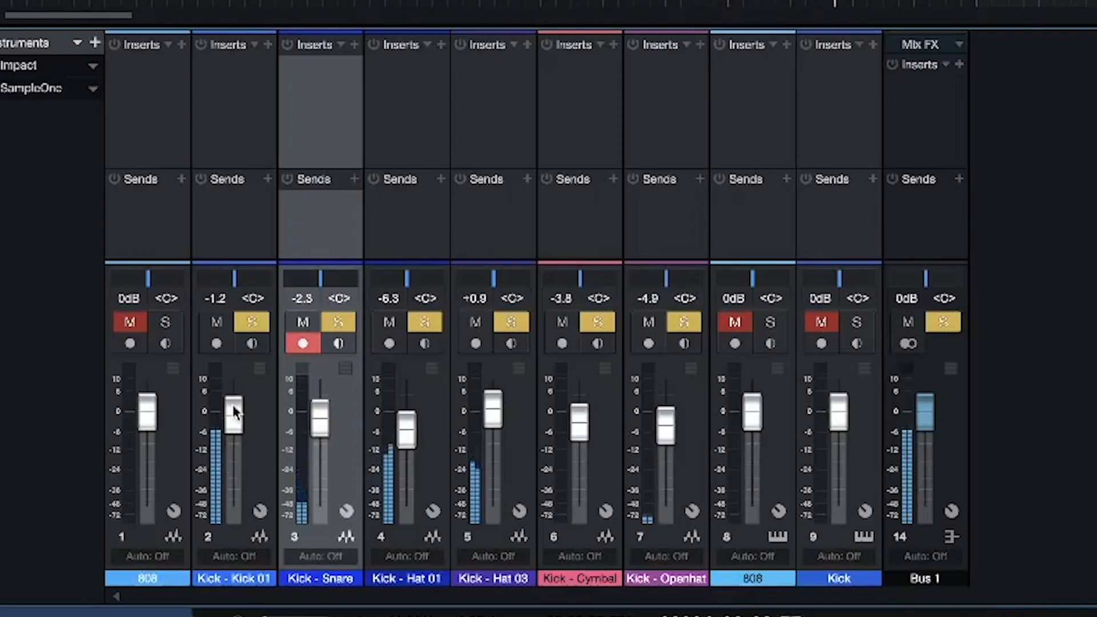
Unmute the 808 audio channel and lower its volume to -3.8 dB against the full drum loop
left_click(155, 323)
left_click(142, 323)
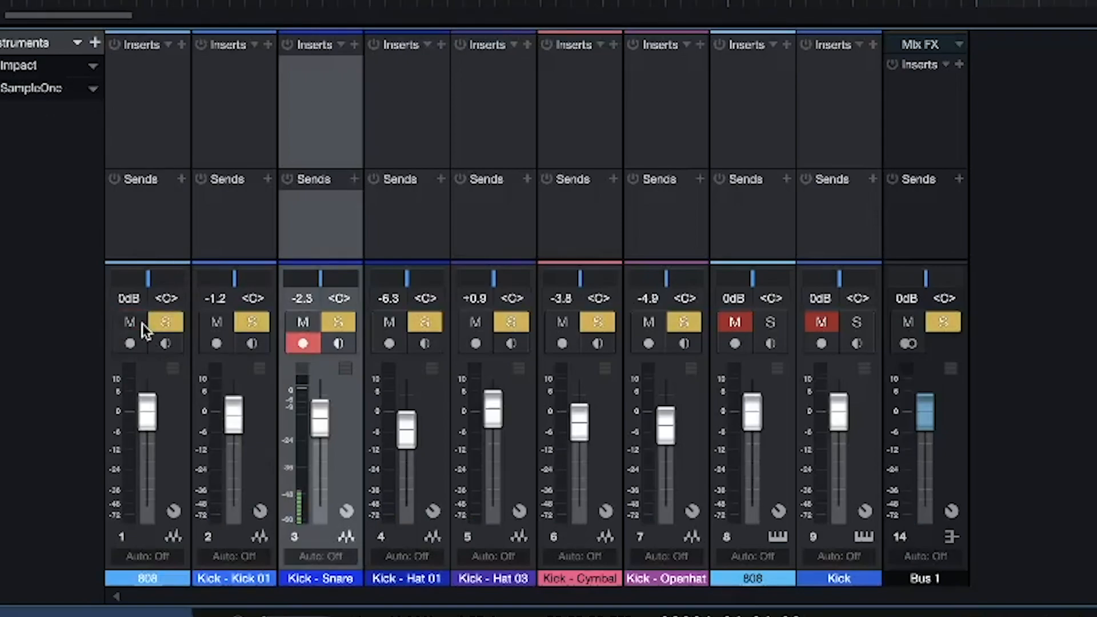
left_click(177, 399)
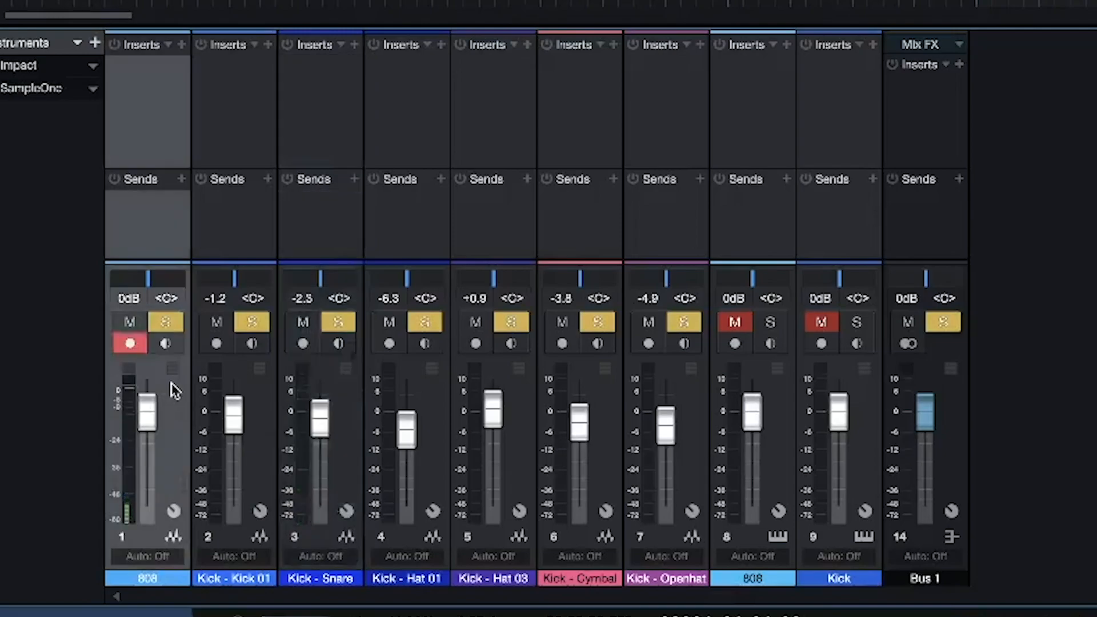
key("space")
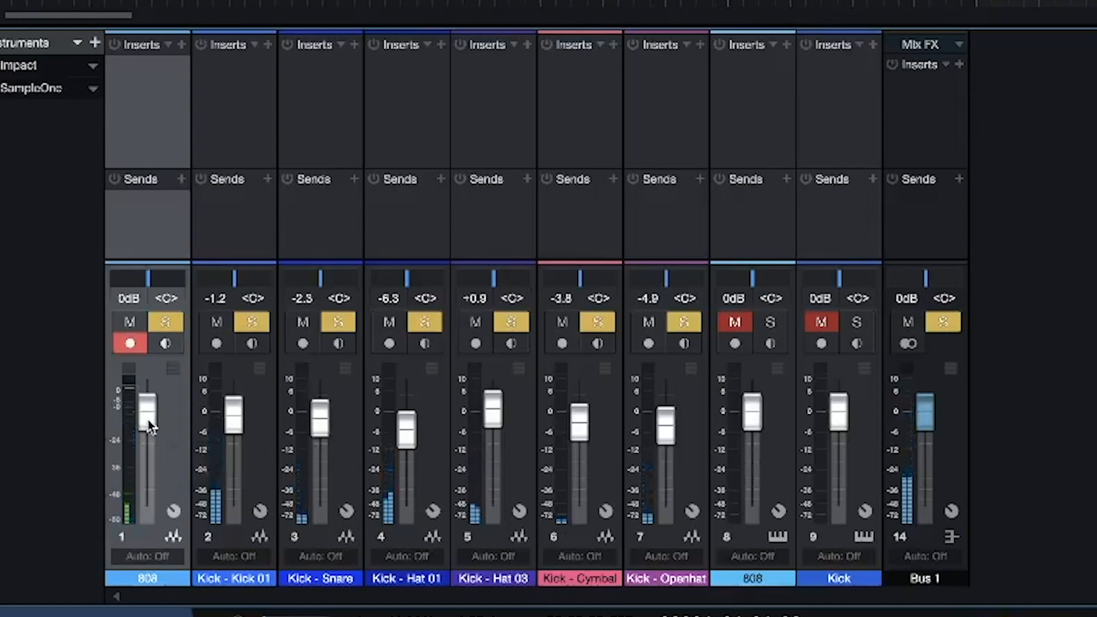
left_click_drag(148, 418, 145, 429)
Hide the Kick and 808 instrument channels from the console
scroll(145, 429, "up", 1)
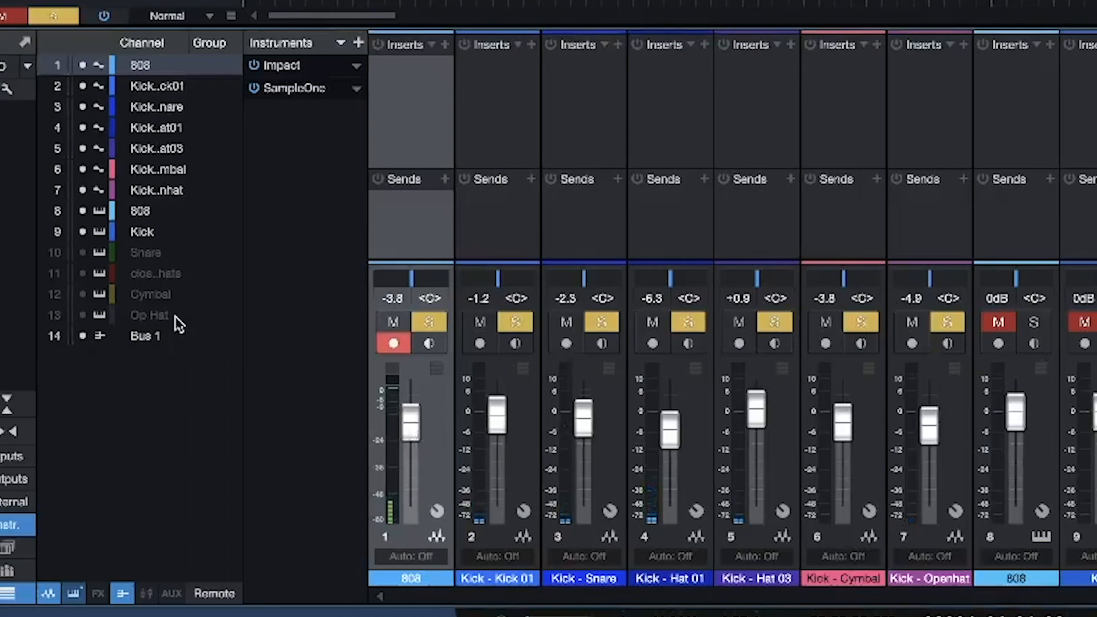
left_click(79, 231)
left_click(82, 212)
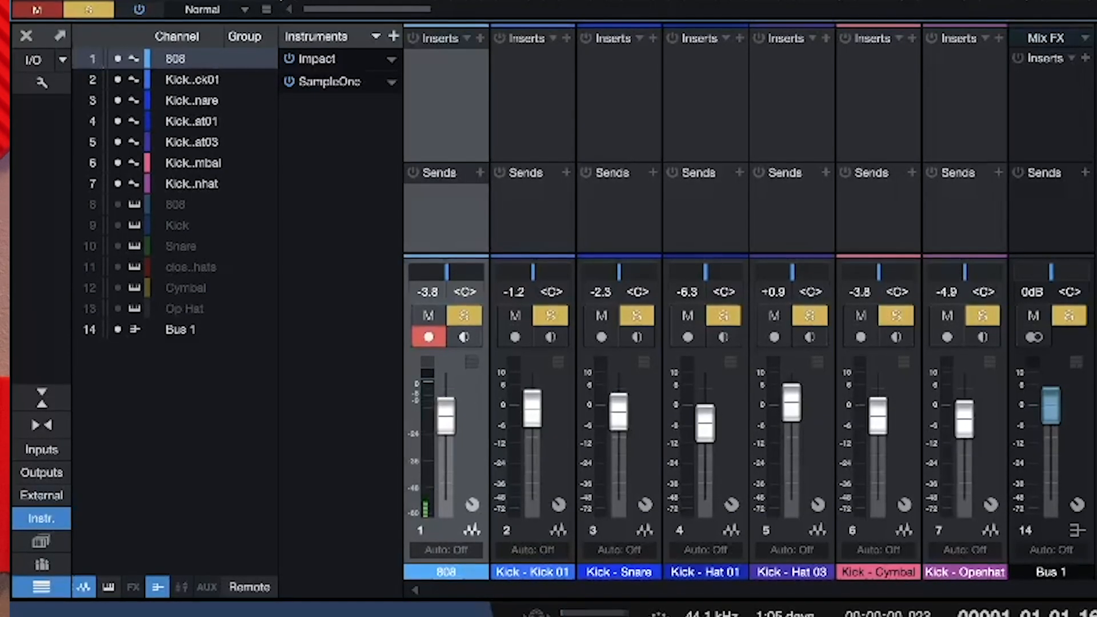
Add a Pro EQ insert to the Kick - Snare channel, finding the plug-in by searching for "pro"
left_click(192, 100)
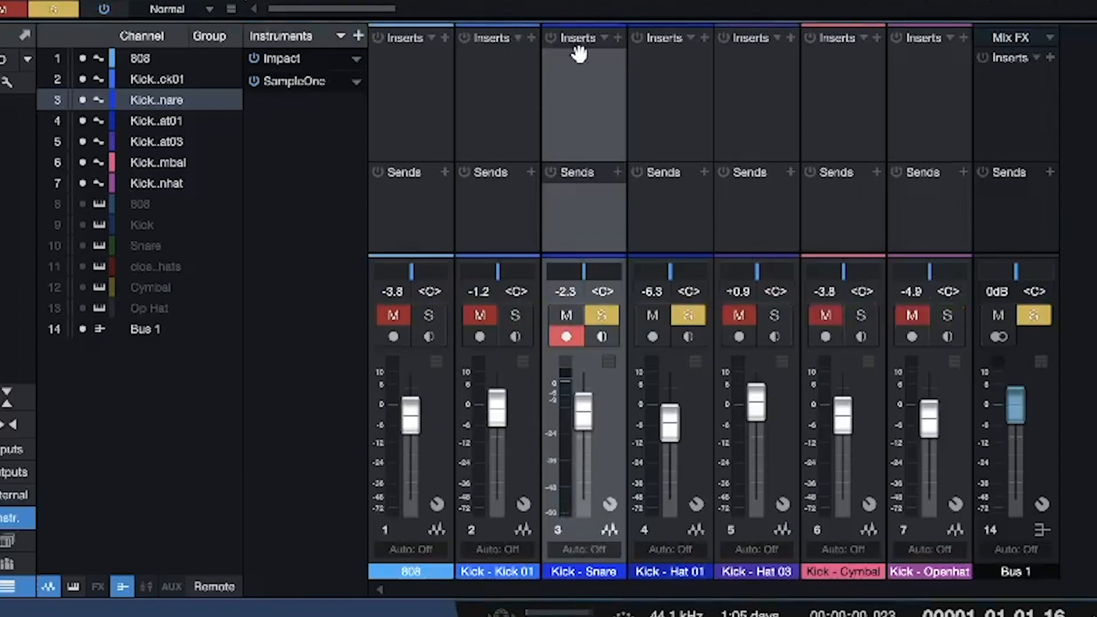
left_click(620, 38)
type("p")
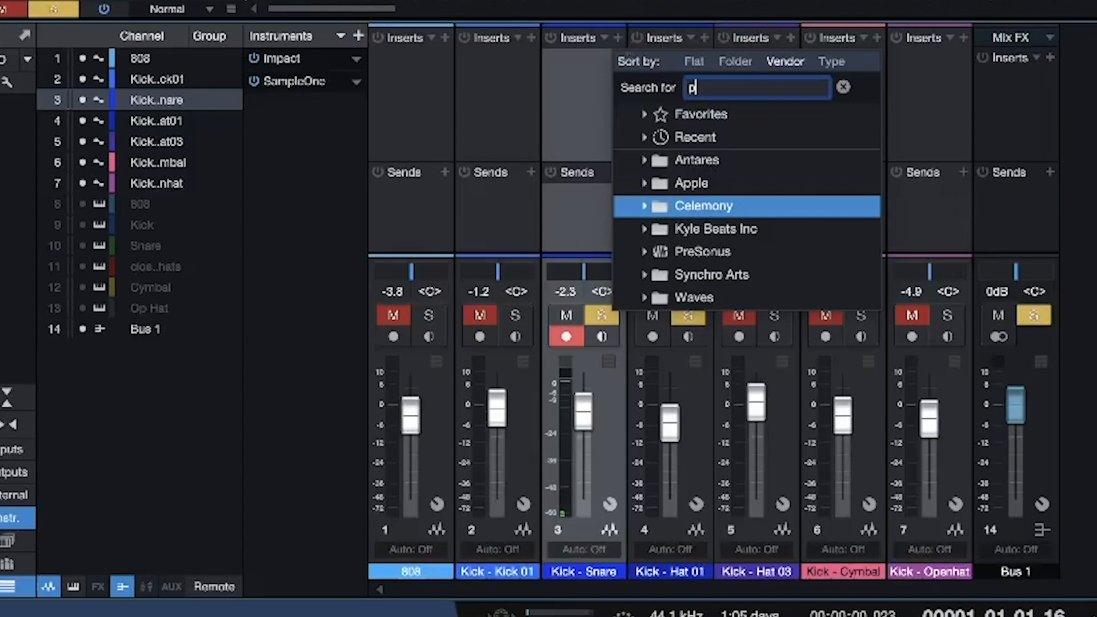
type("ro")
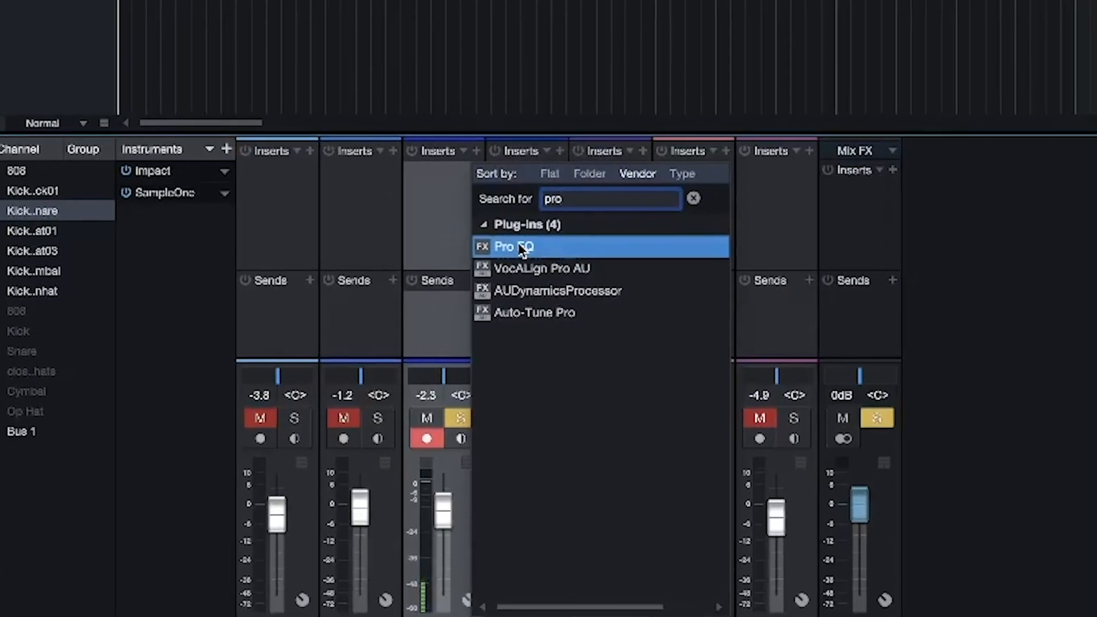
left_click(500, 266)
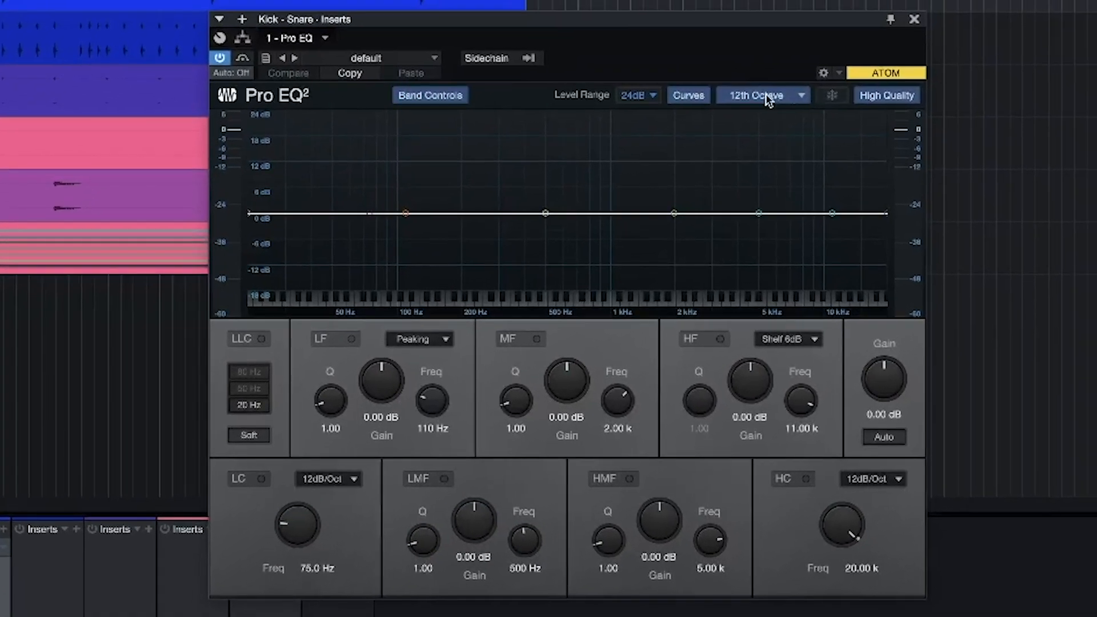
Set the snare EQ's spectrum display to Third Octave and play the snare through it
left_click(766, 98)
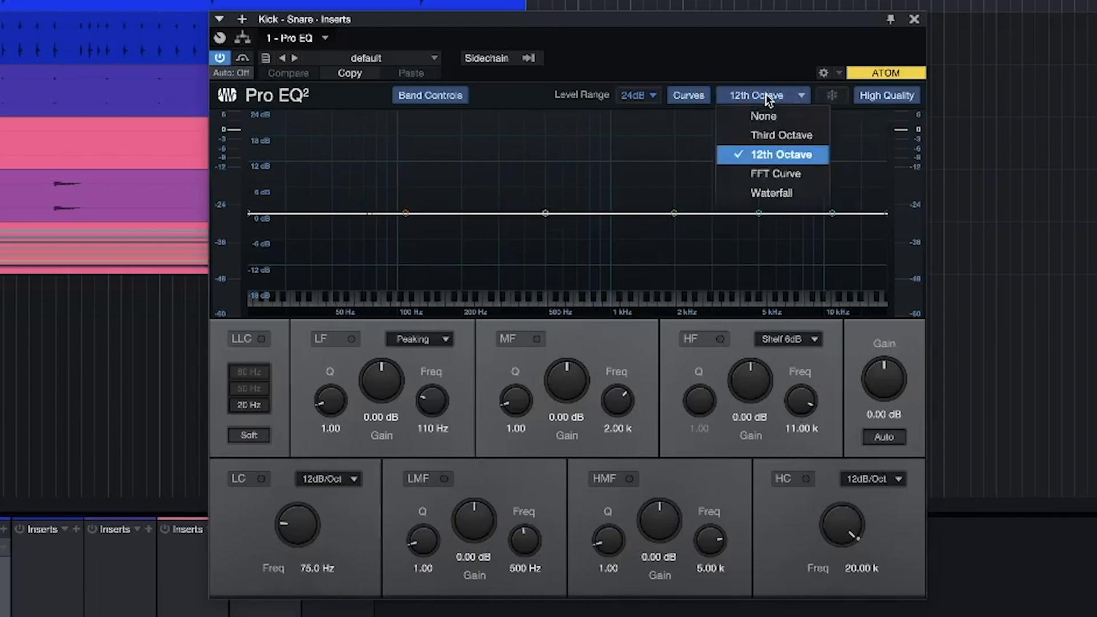
left_click(783, 136)
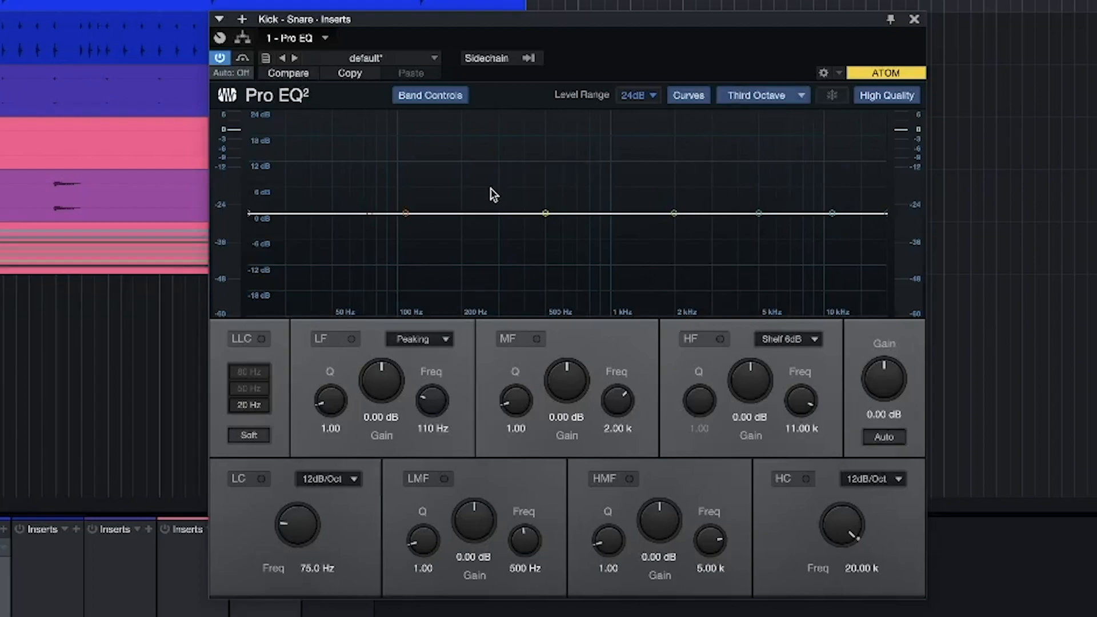
key("space")
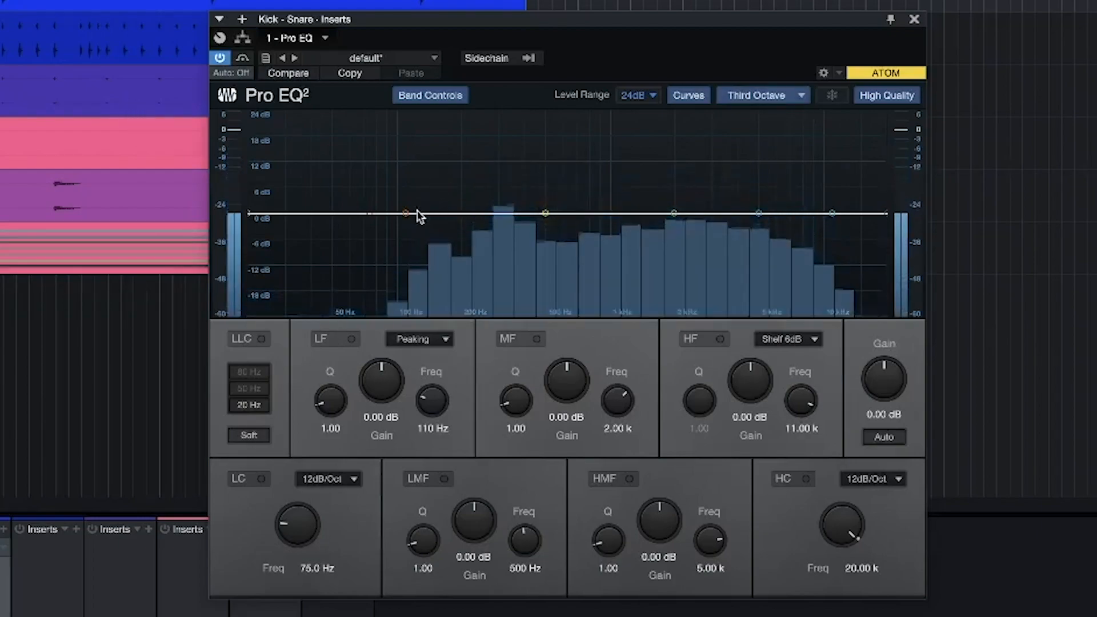
Sweep the snare's LF peak at 24 dB gain during playback, settling on 111 Hz with a Q of 3.59
left_click_drag(407, 214, 423, 98)
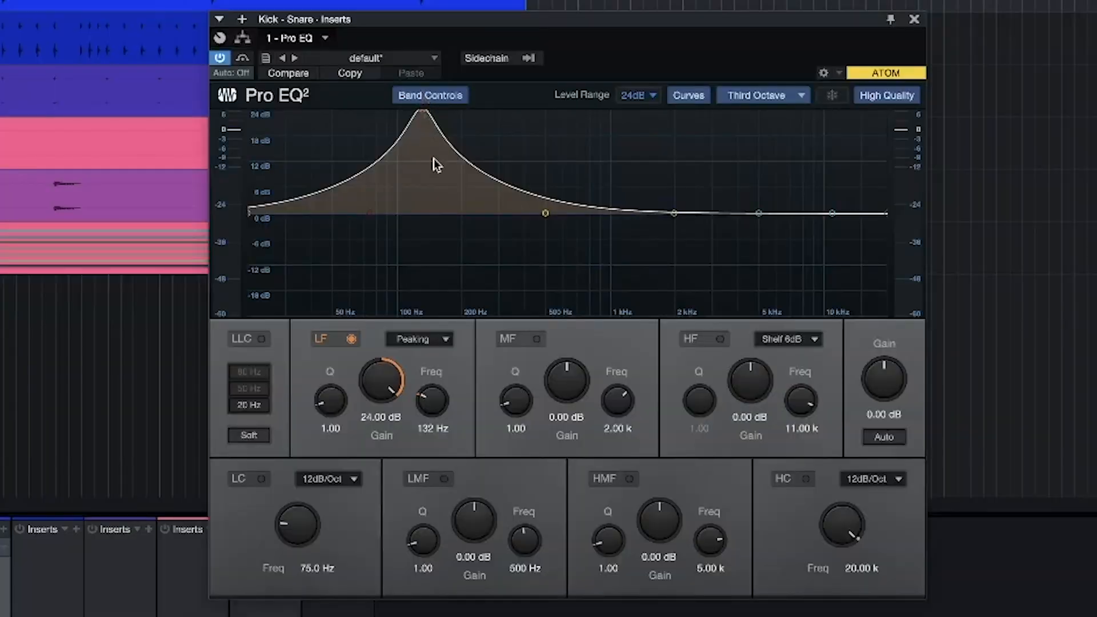
key("space")
left_click_drag(423, 112, 435, 109)
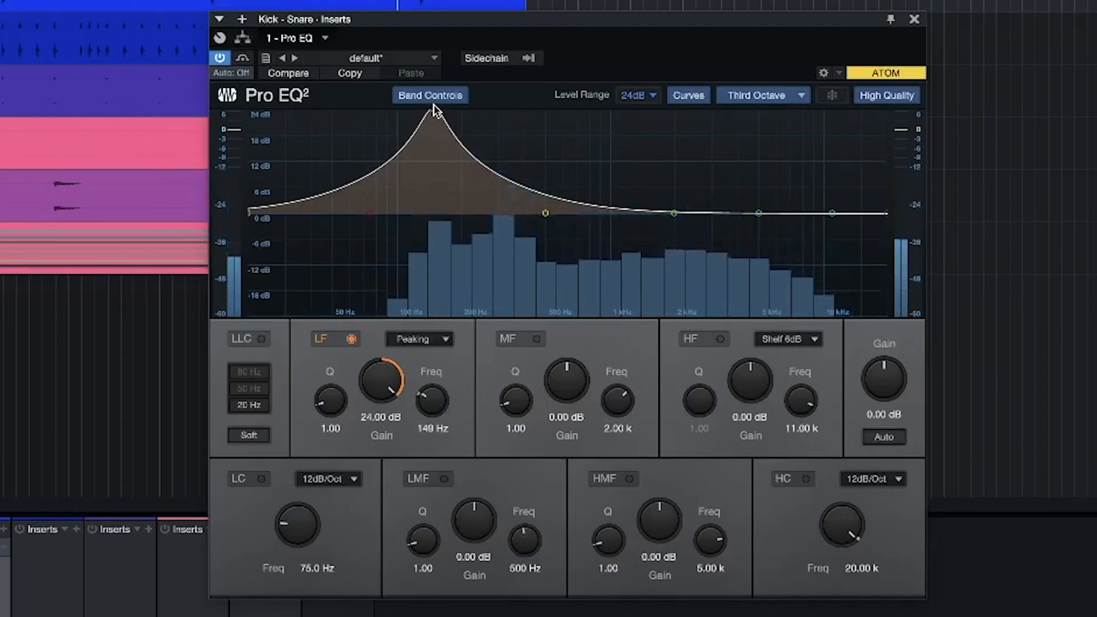
left_click_drag(433, 105, 407, 103)
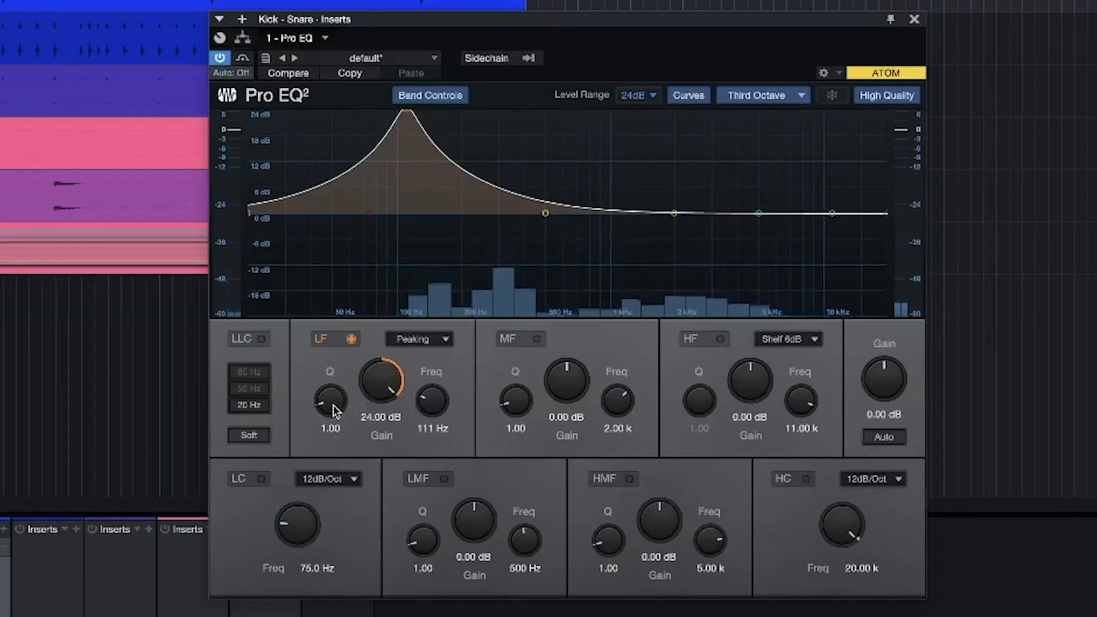
left_click_drag(334, 410, 335, 398)
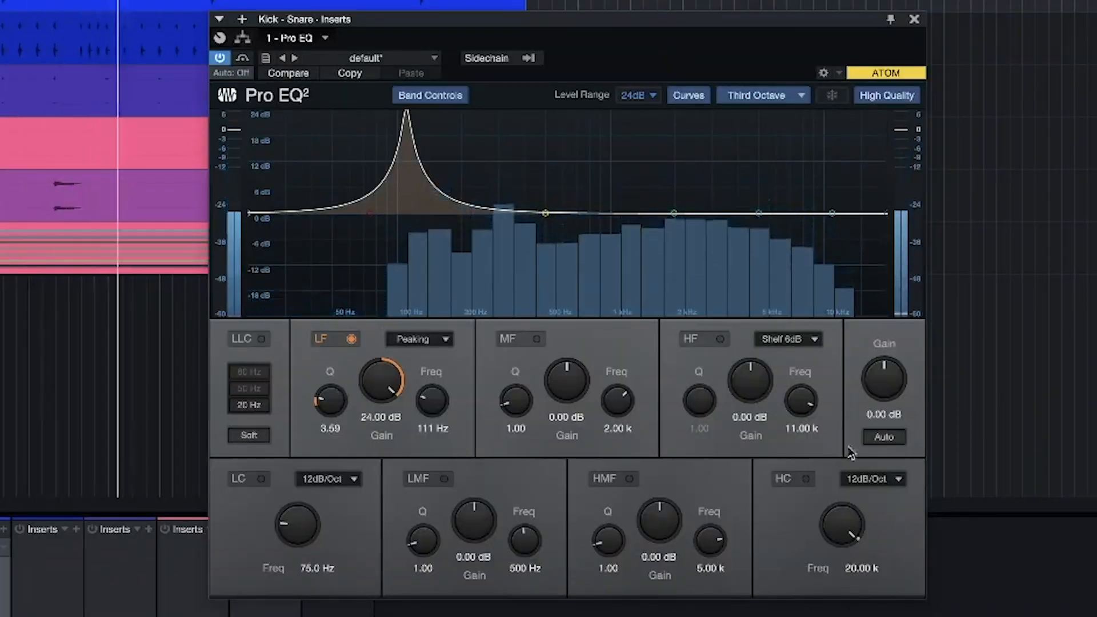
Raise the snare EQ's output gain to 5.40 dB and turn the LF peak into a -7.20 dB cut with Q 7.47
mouse_move(908, 386)
left_mouse_down()
mouse_move(896, 375)
mouse_move(894, 384)
left_mouse_up()
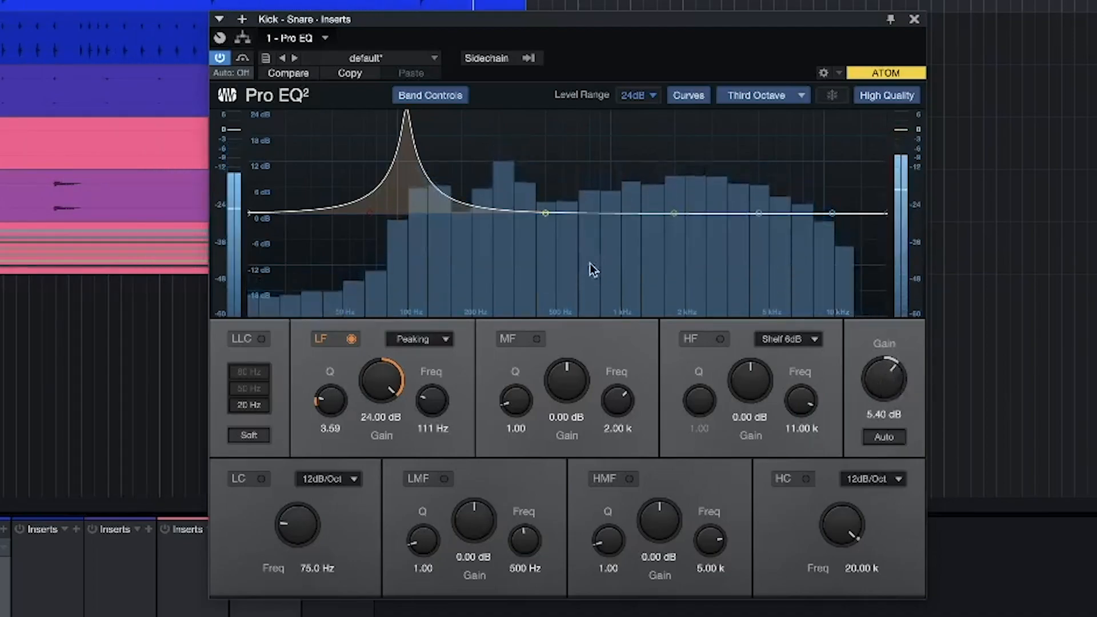
left_click_drag(342, 407, 367, 467)
left_click_drag(380, 388, 386, 389)
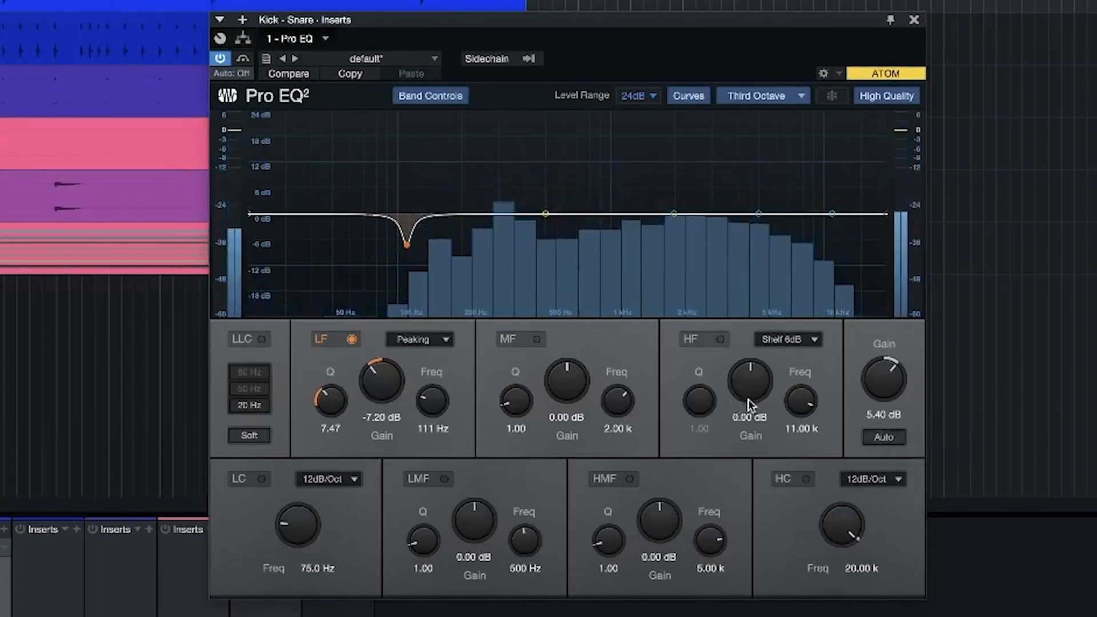
Boost the snare's HF shelf by 3.12 dB at 7.79 kHz and raise the EQ's output gain to 5.76 dB
left_click_drag(750, 404, 756, 393)
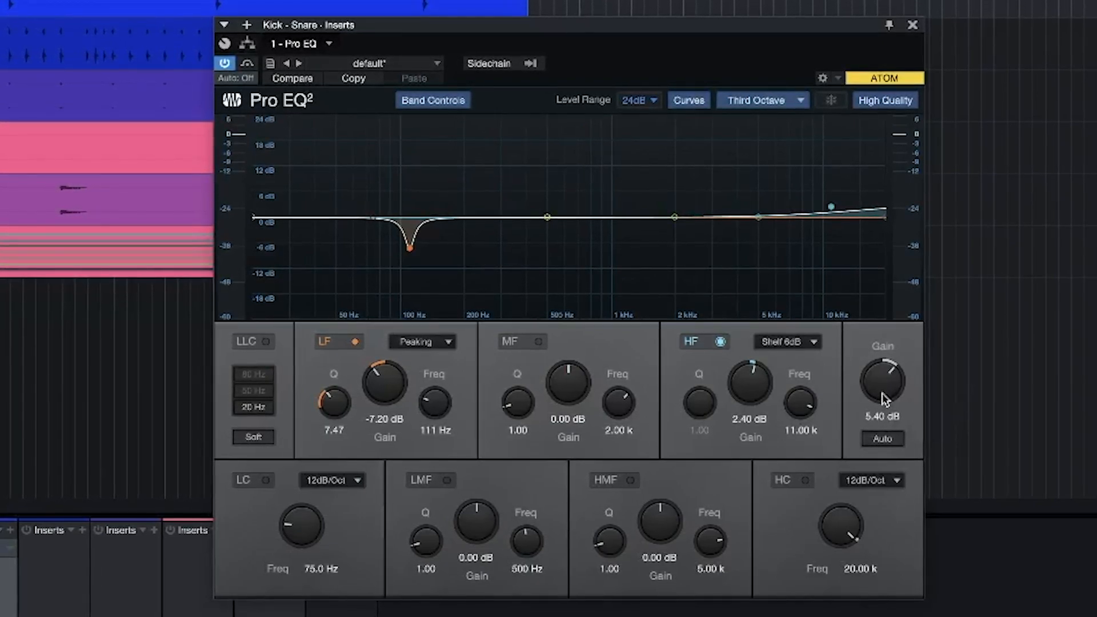
left_click_drag(883, 393, 882, 389)
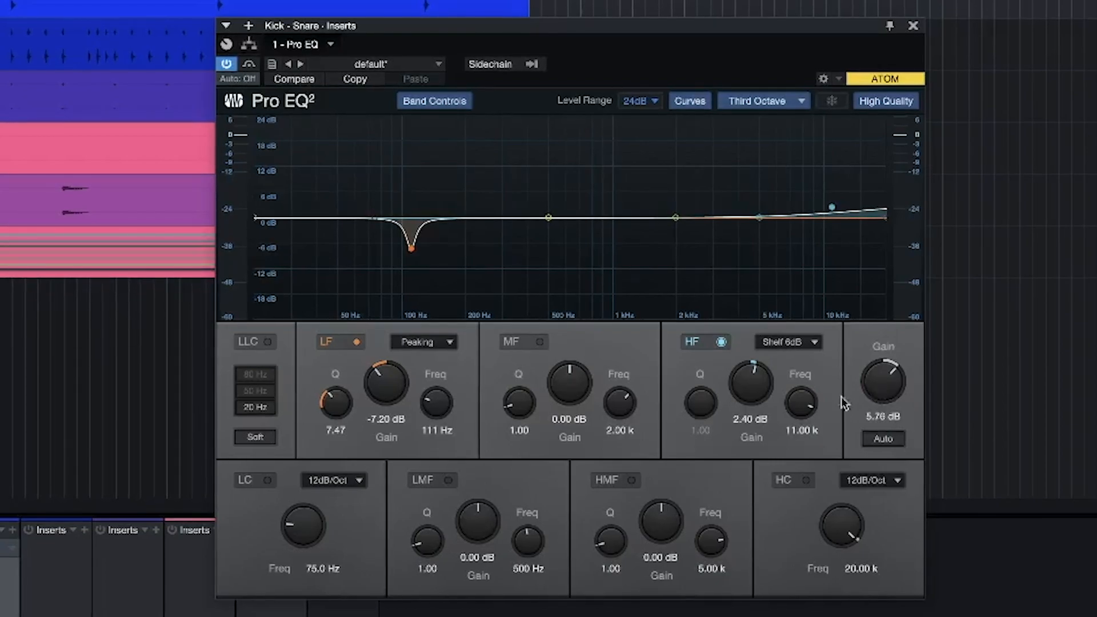
key("space")
mouse_move(811, 404)
left_mouse_down()
mouse_move(808, 421)
mouse_move(765, 396)
mouse_move(802, 392)
left_mouse_up()
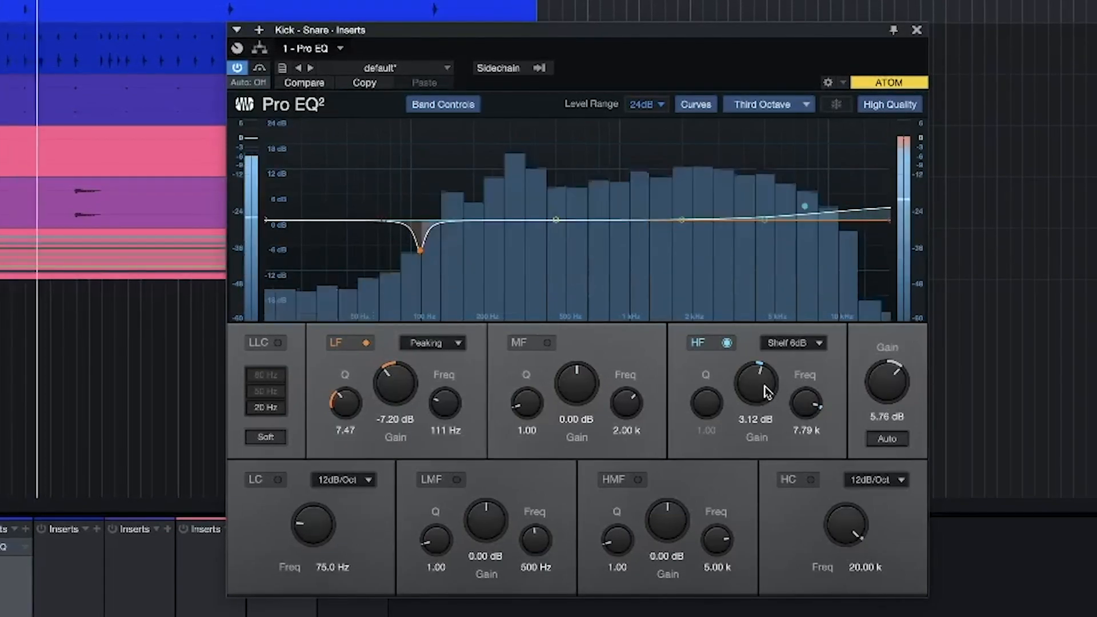
Reset the snare EQ's output gain to 0 dB and close its plug-in window
left_click(887, 416)
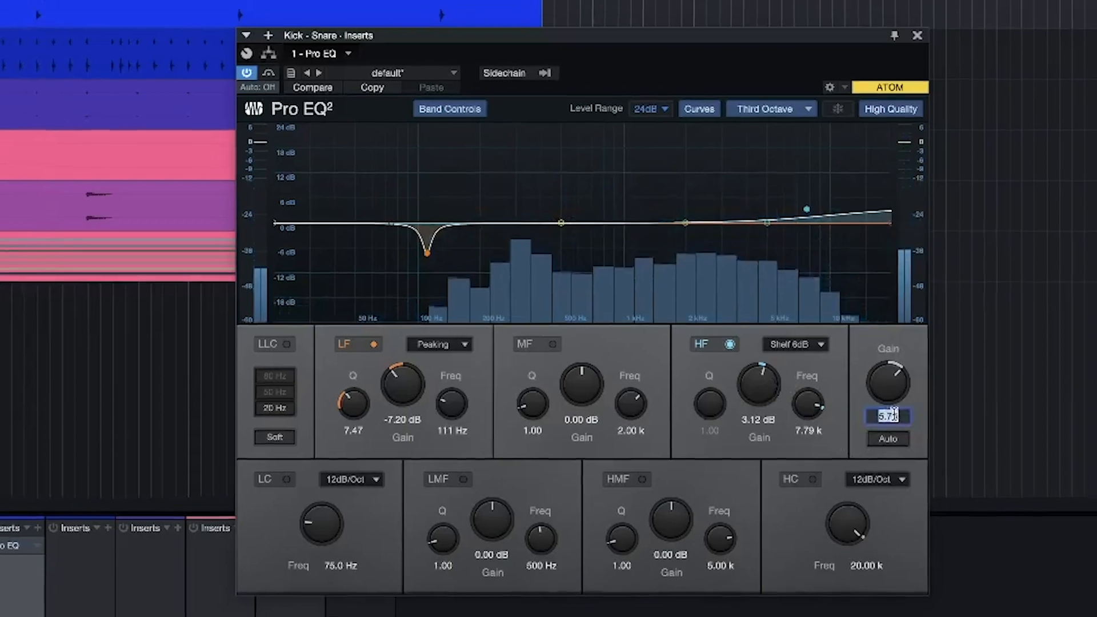
type("0")
key("Return")
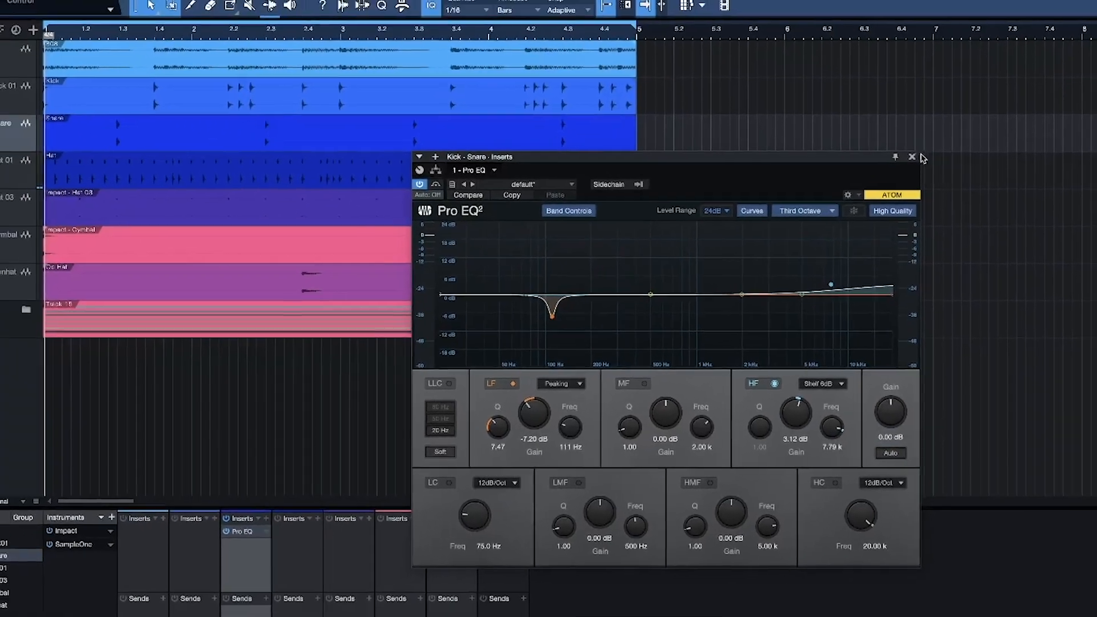
left_click(910, 131)
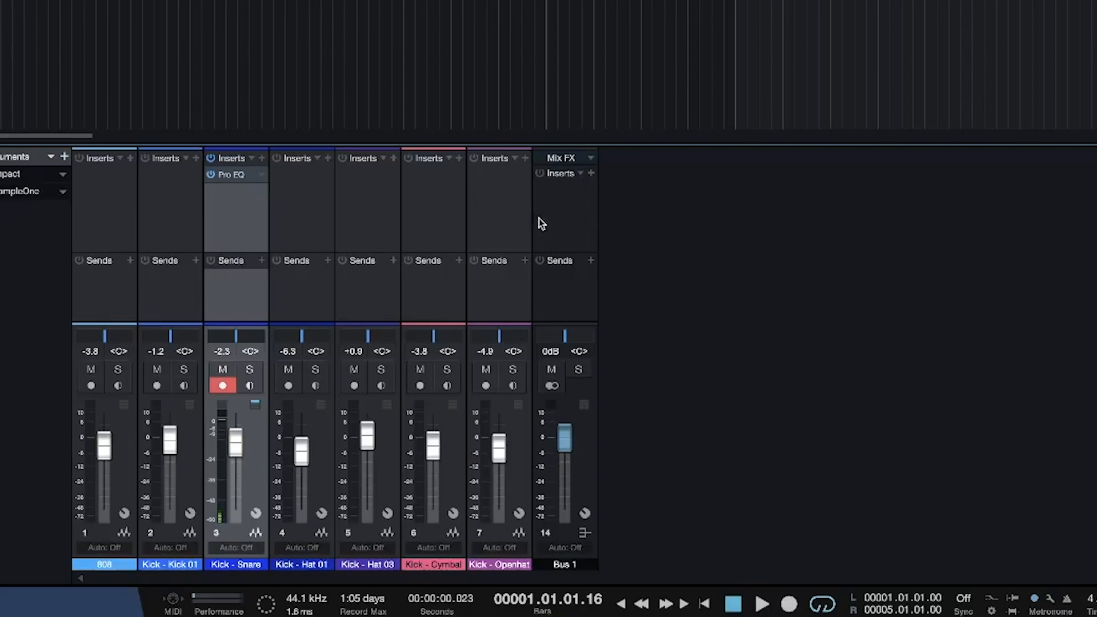
Add a Pro EQ insert to Bus 1, finding the plug-in by searching for "pro"
left_click(592, 174)
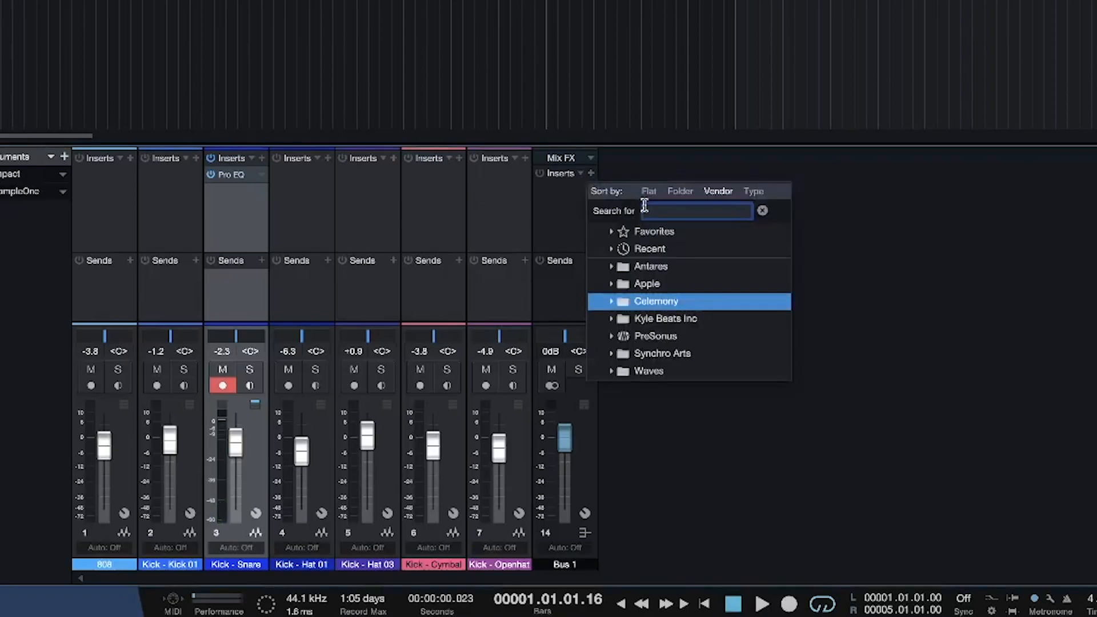
type("pro")
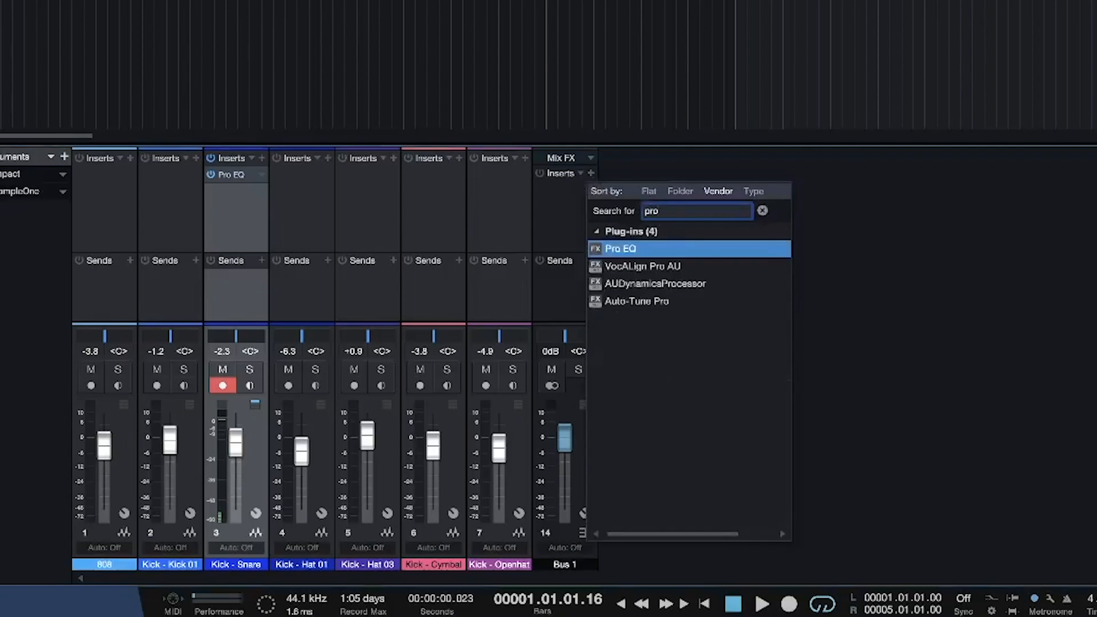
double_click(621, 249)
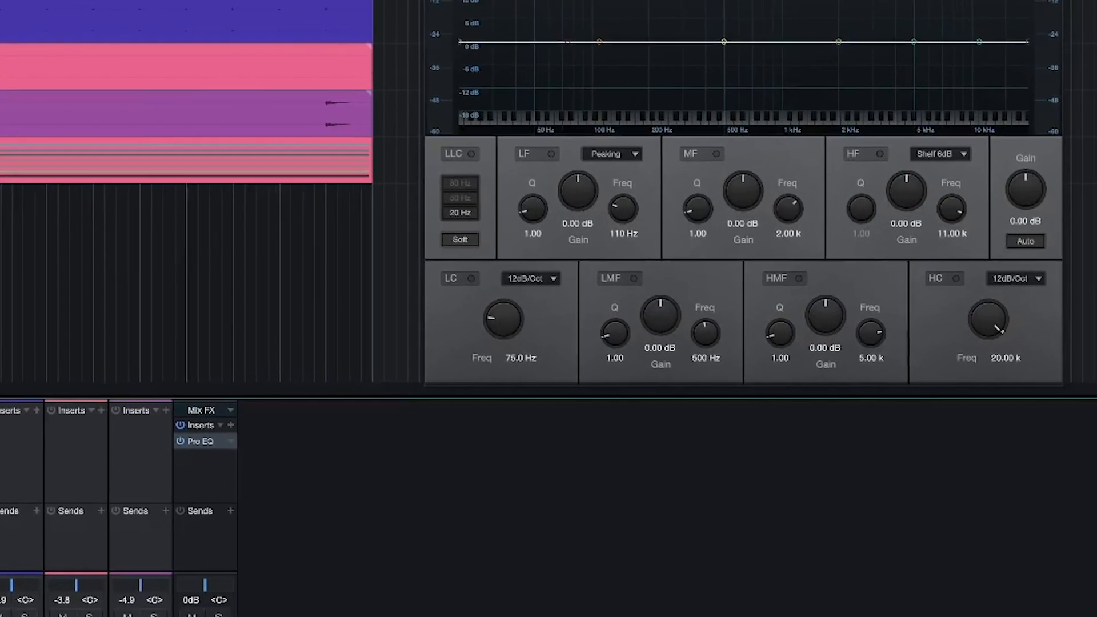
Play the full drum loop through the Bus 1 EQ with its spectrum display set to Third Octave
key("space")
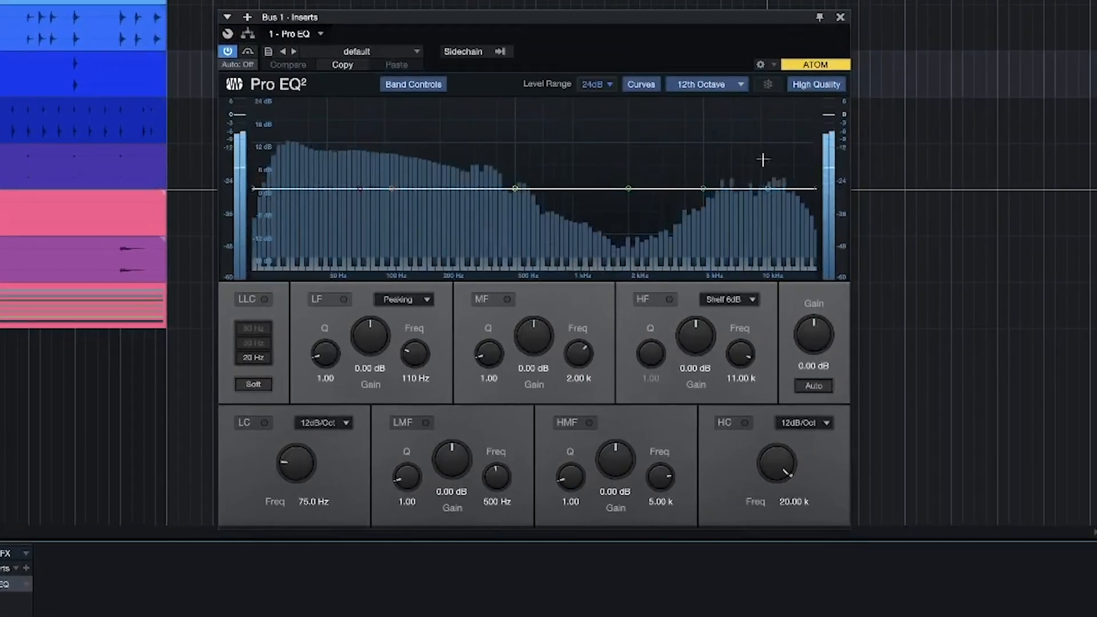
left_click(709, 84)
left_click(707, 117)
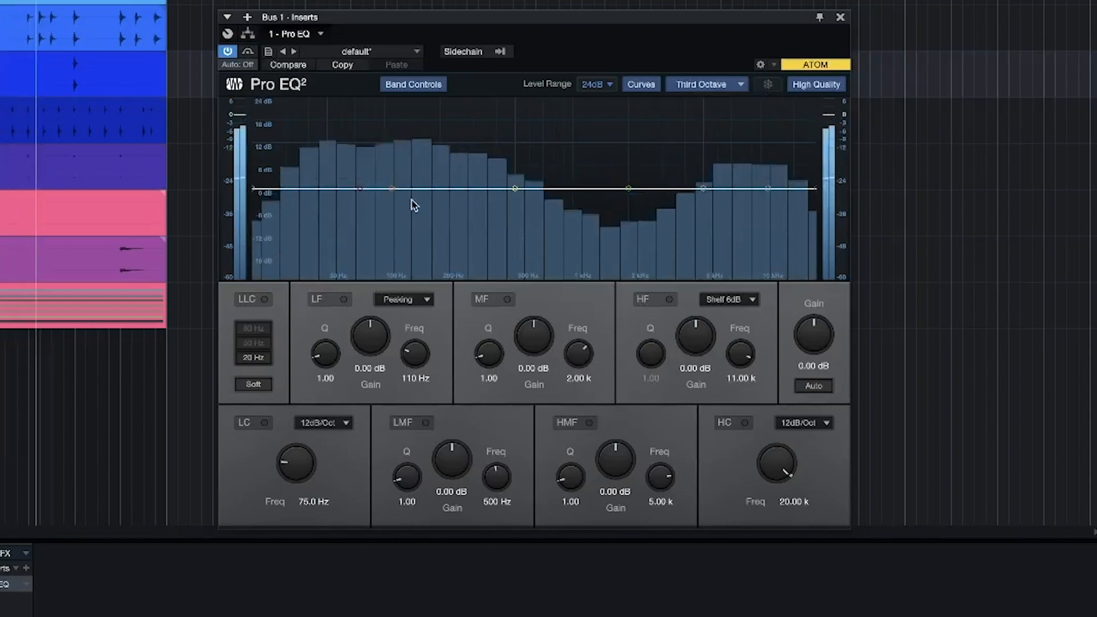
key("space")
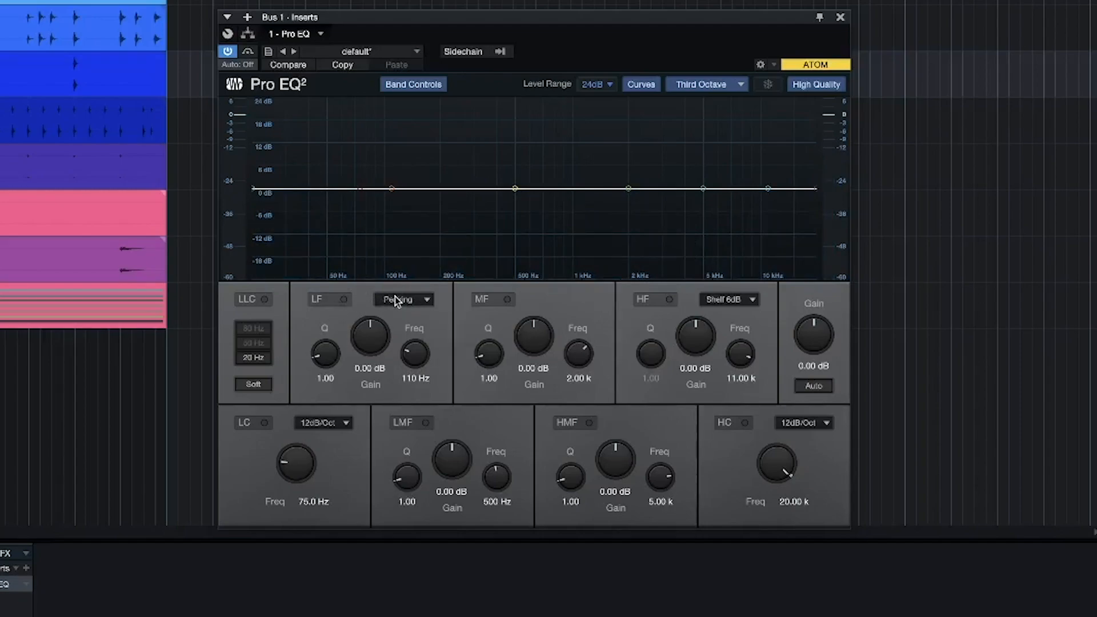
Compare Peaking and Shelf 12dB on the Bus 1 LF band at 6.48 dB gain, settling on Shelf 12dB
left_click(398, 301)
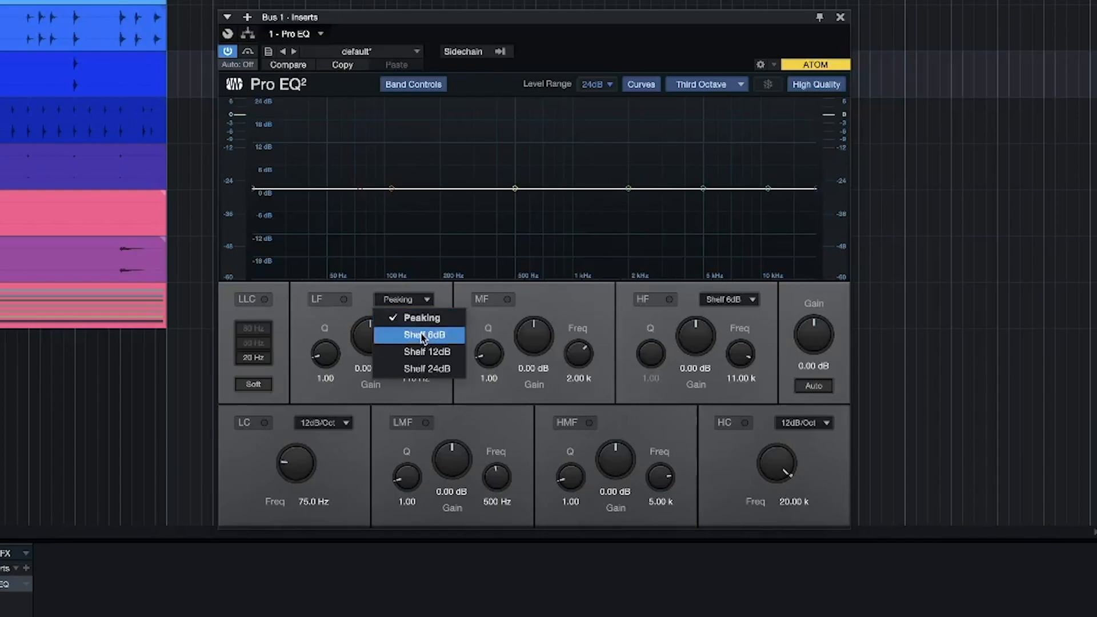
left_click(423, 353)
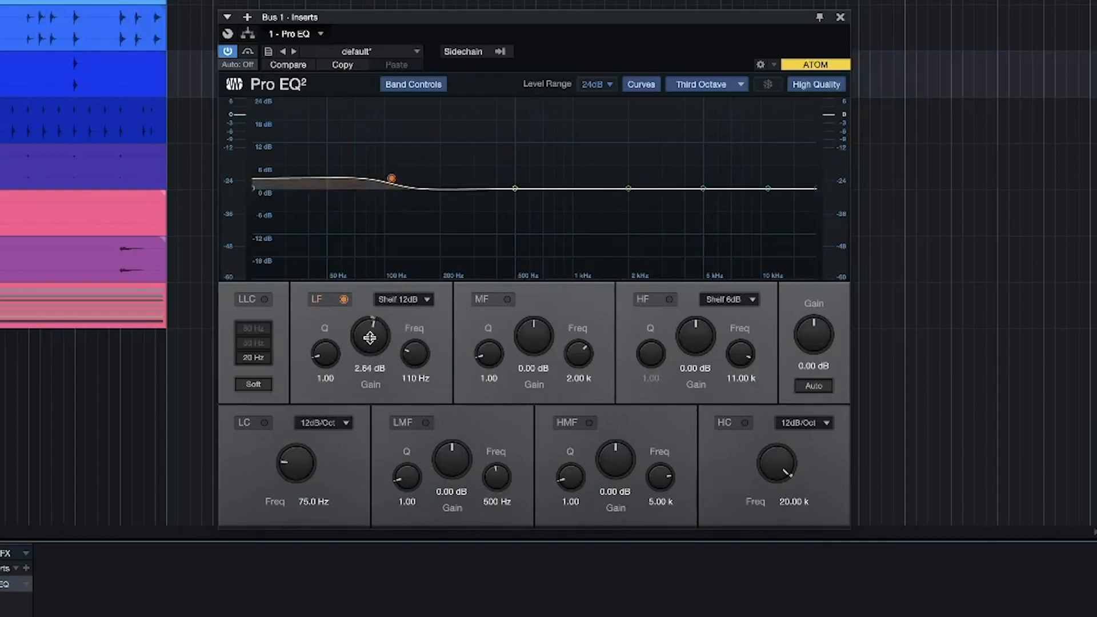
left_click(409, 301)
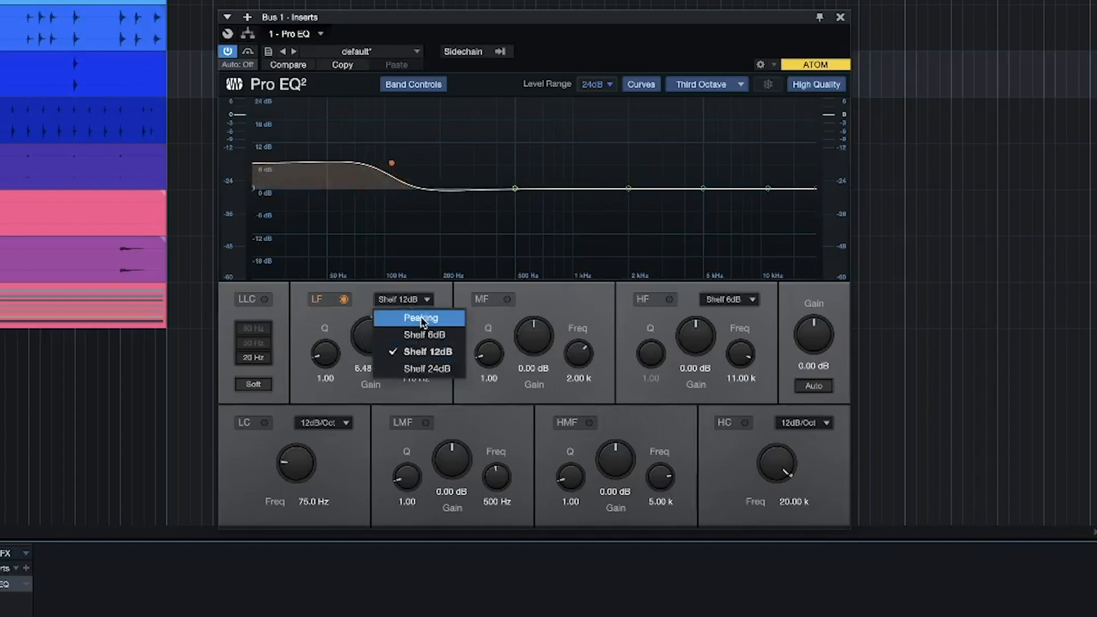
left_click(423, 320)
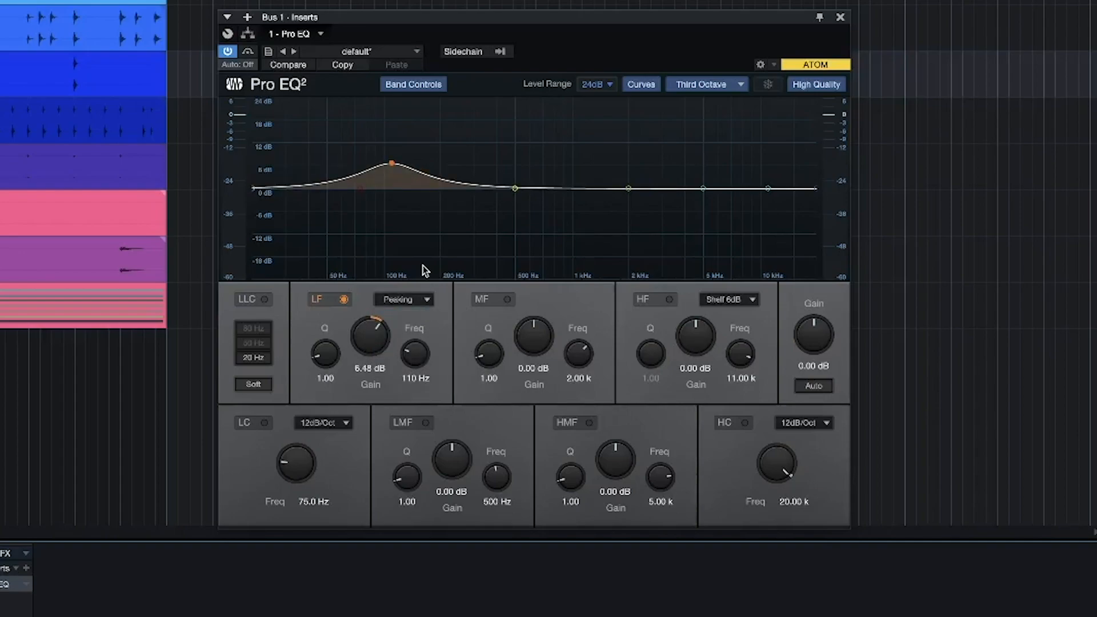
left_click(413, 300)
left_click(422, 352)
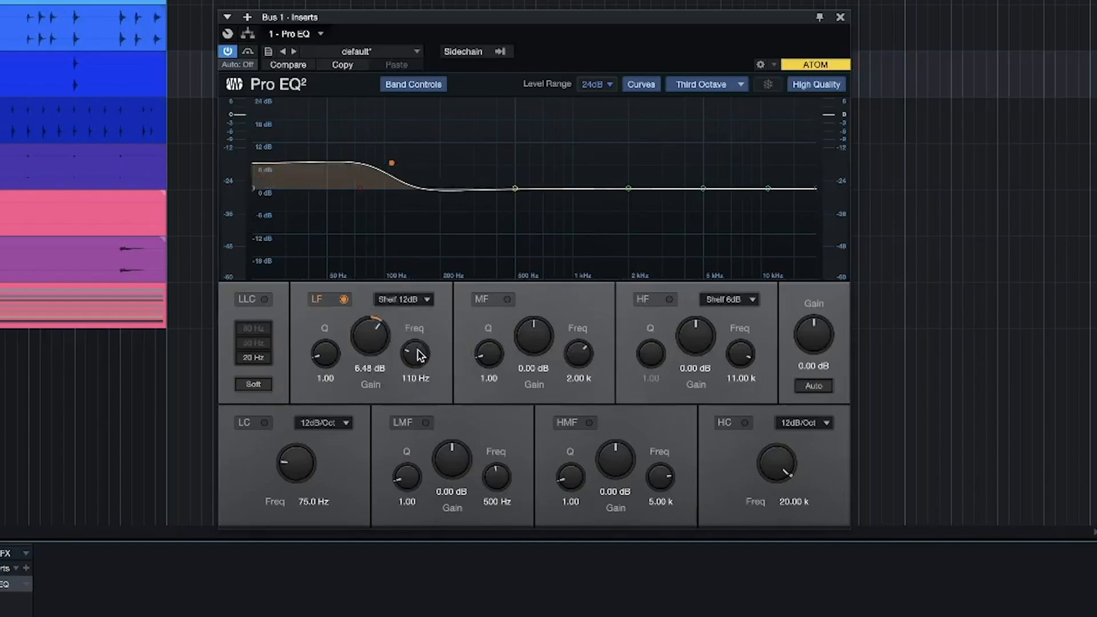
Adjust the Bus 1 LF shelf during playback to a gain of 7.34 dB at 184 Hz
key("space")
left_click_drag(378, 341, 421, 348)
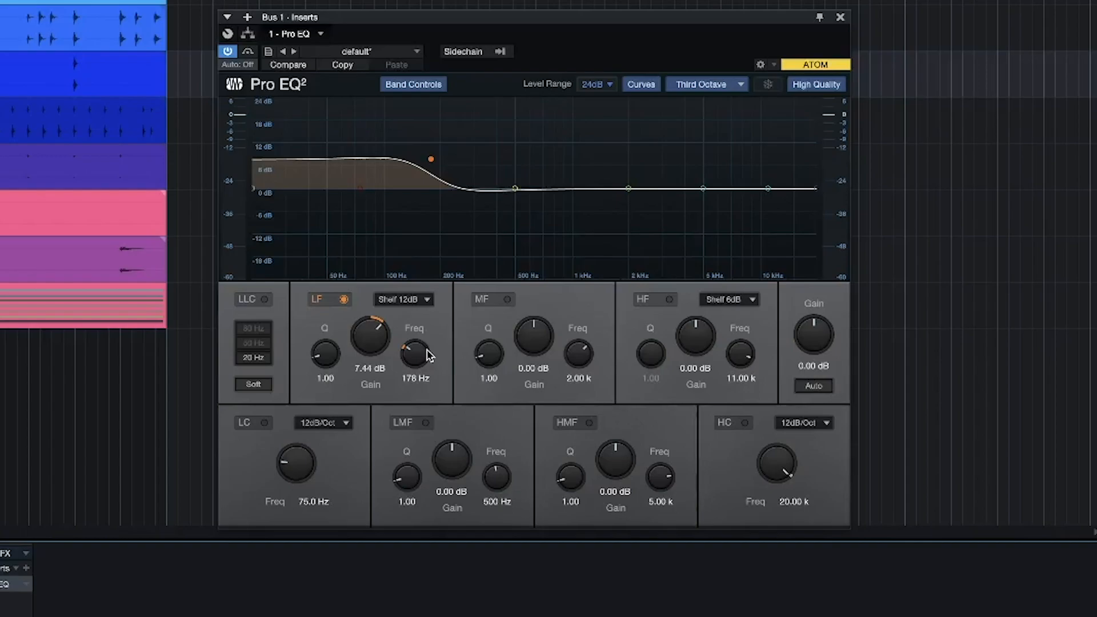
key("space")
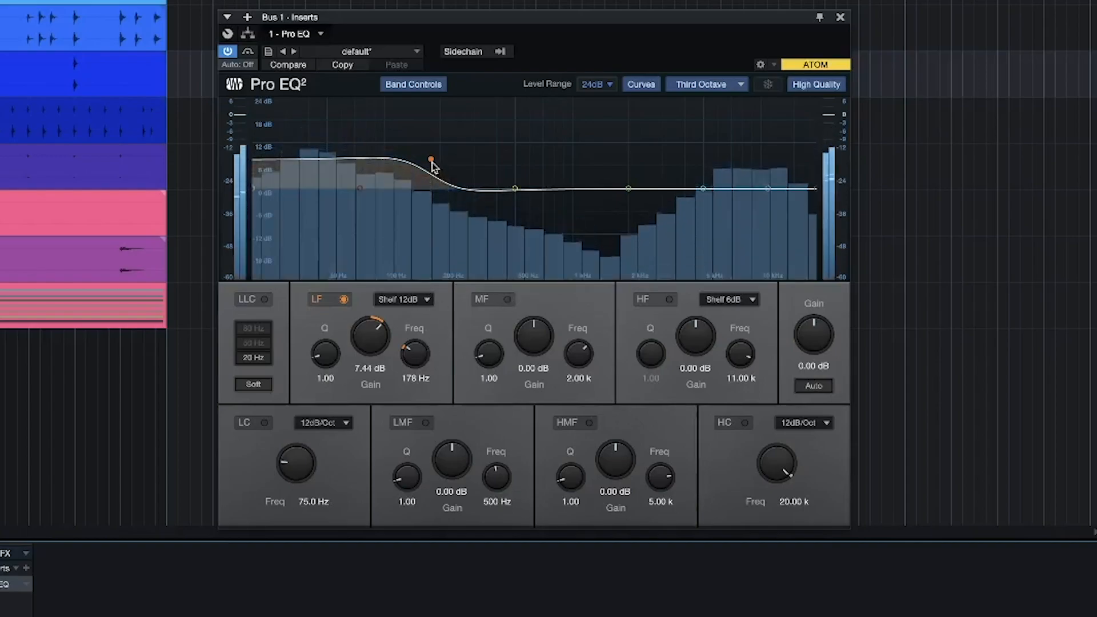
left_click_drag(432, 160, 434, 163)
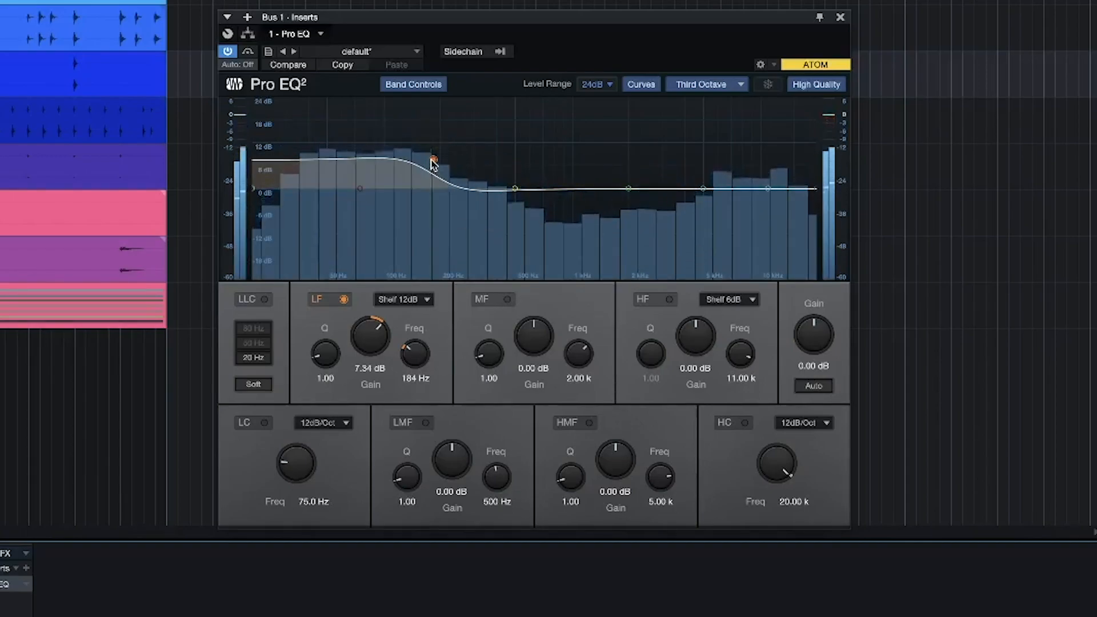
key("space")
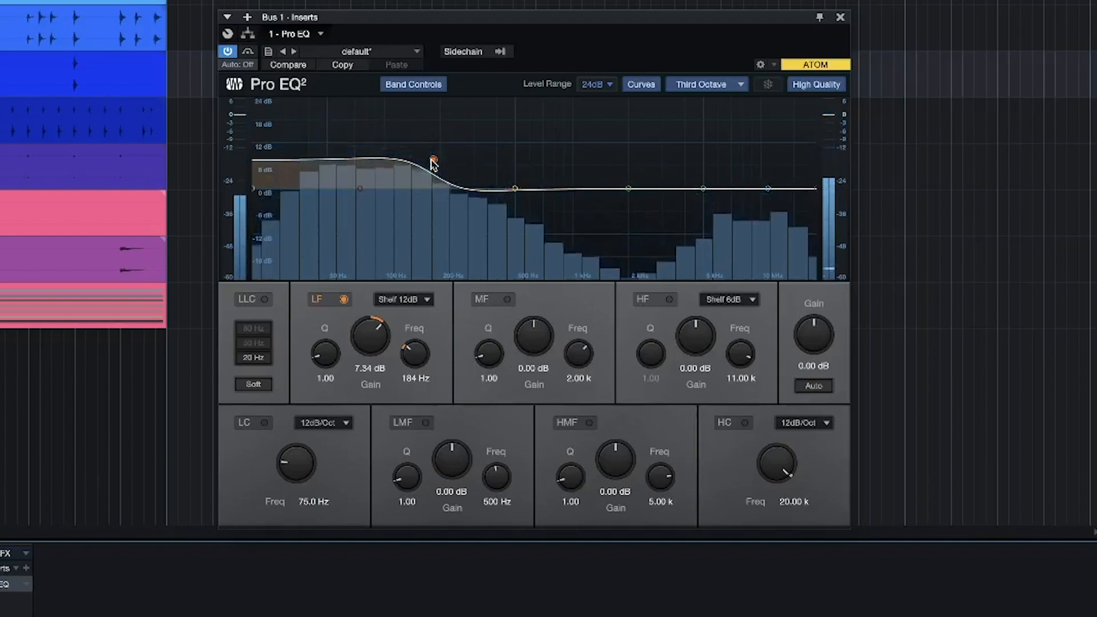
scroll(434, 161, "down", 5)
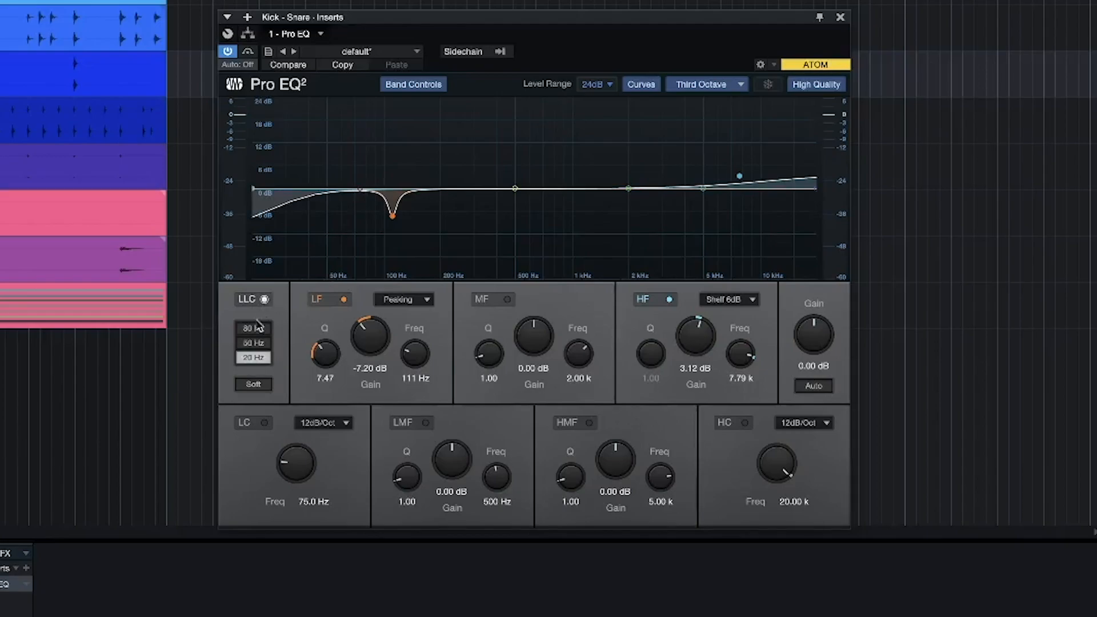
Roll off the snare's lows in its Pro EQ with LLC at 80 Hz and the LC filter enabled at 150 Hz
left_click(255, 330)
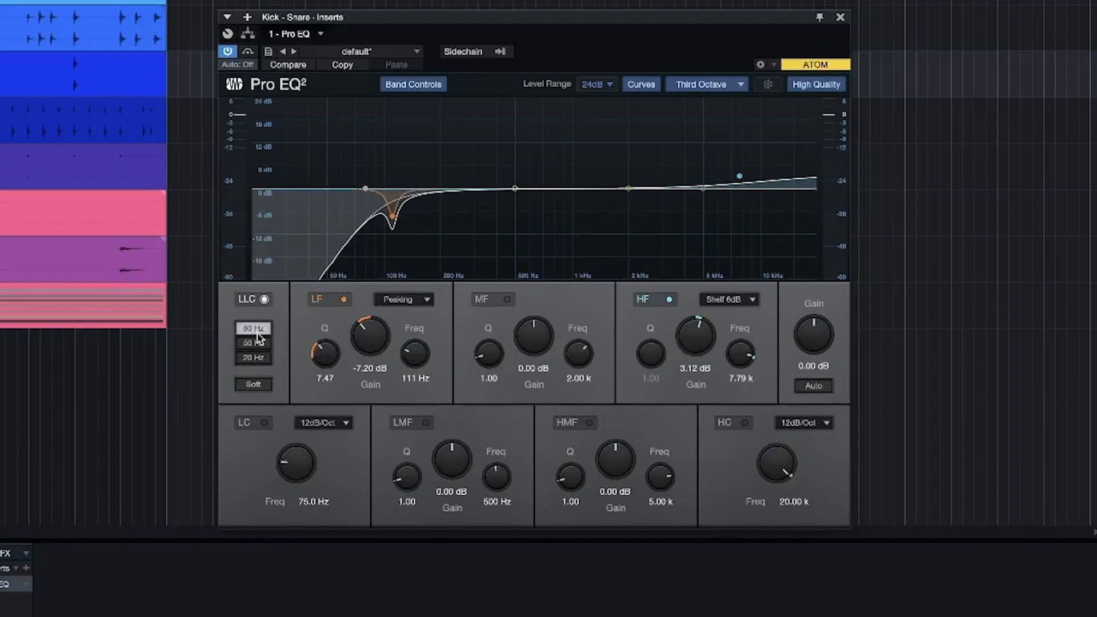
key("space")
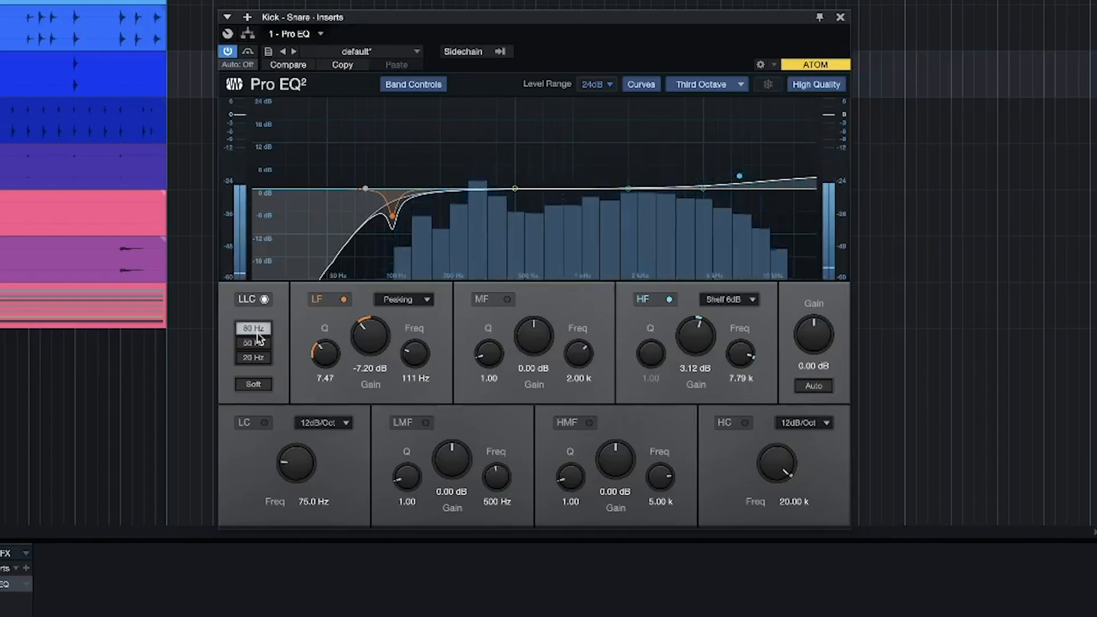
left_click(264, 423)
mouse_move(303, 472)
left_mouse_down()
mouse_move(286, 445)
mouse_move(291, 456)
left_mouse_up()
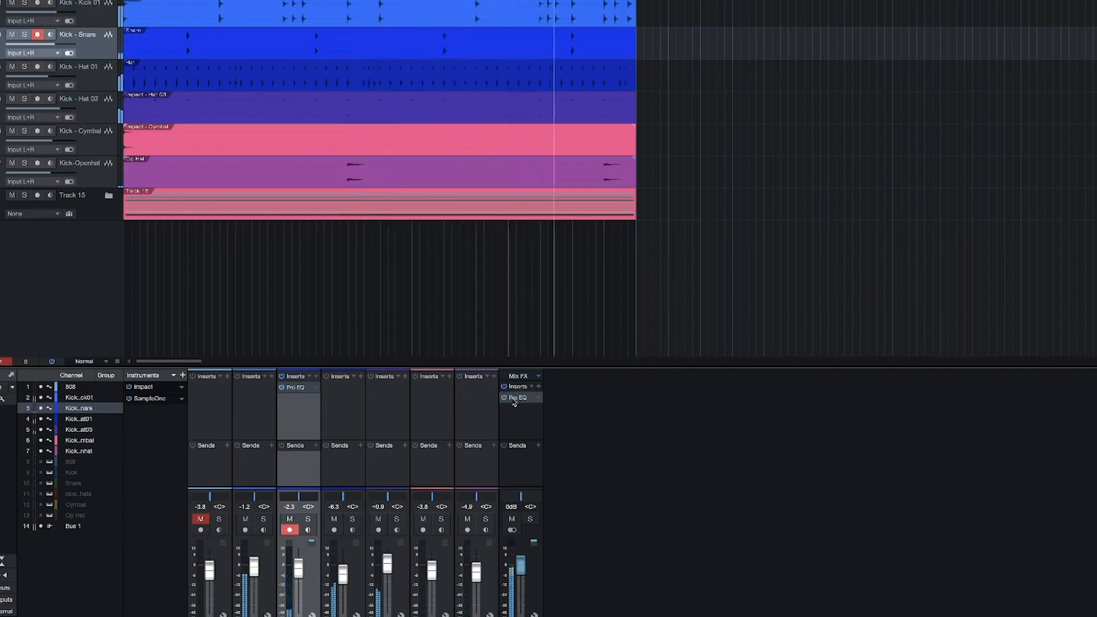
Readjust the Bus 1 Pro EQ to an LF shelf of 6.14 dB at 177 Hz and an HF shelf of 5.52 dB at 5.33 kHz
left_click(513, 399)
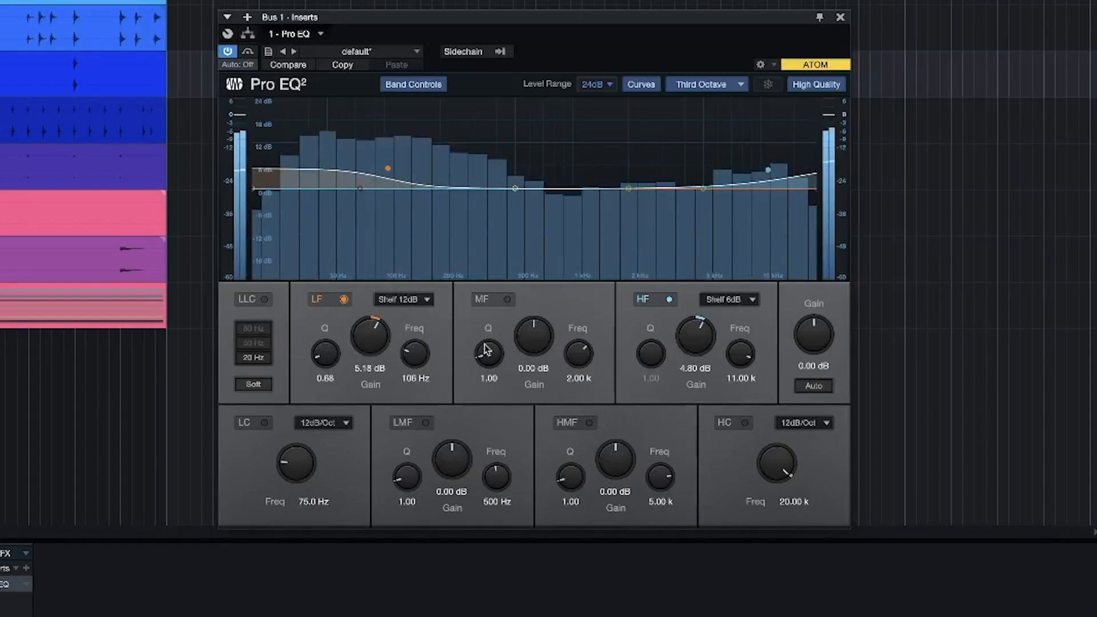
left_click_drag(416, 357, 422, 348)
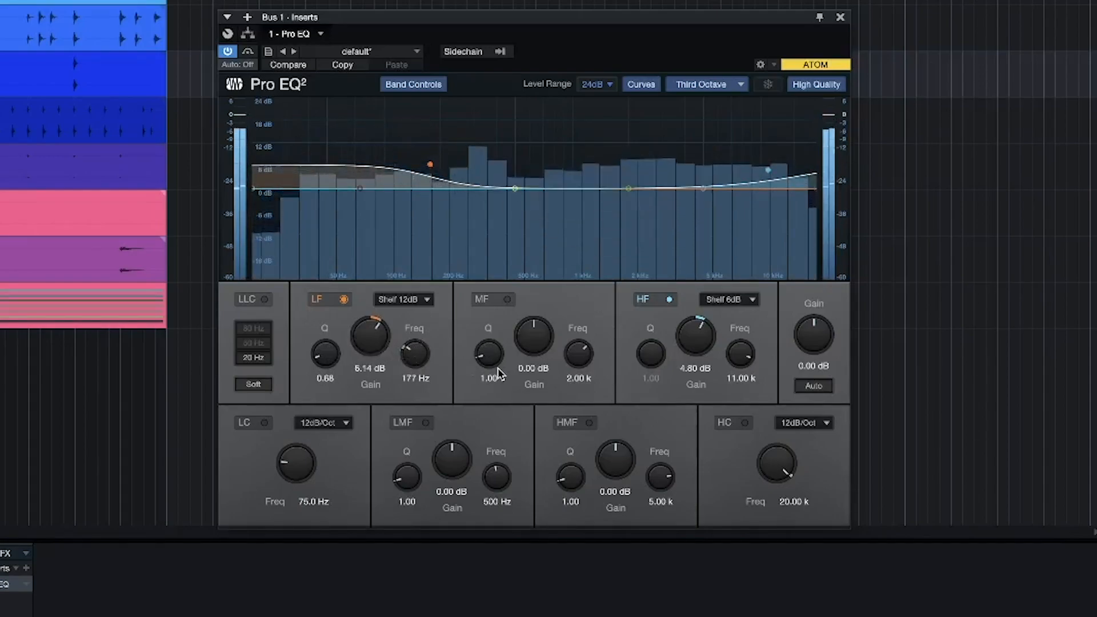
left_click_drag(700, 335, 733, 362)
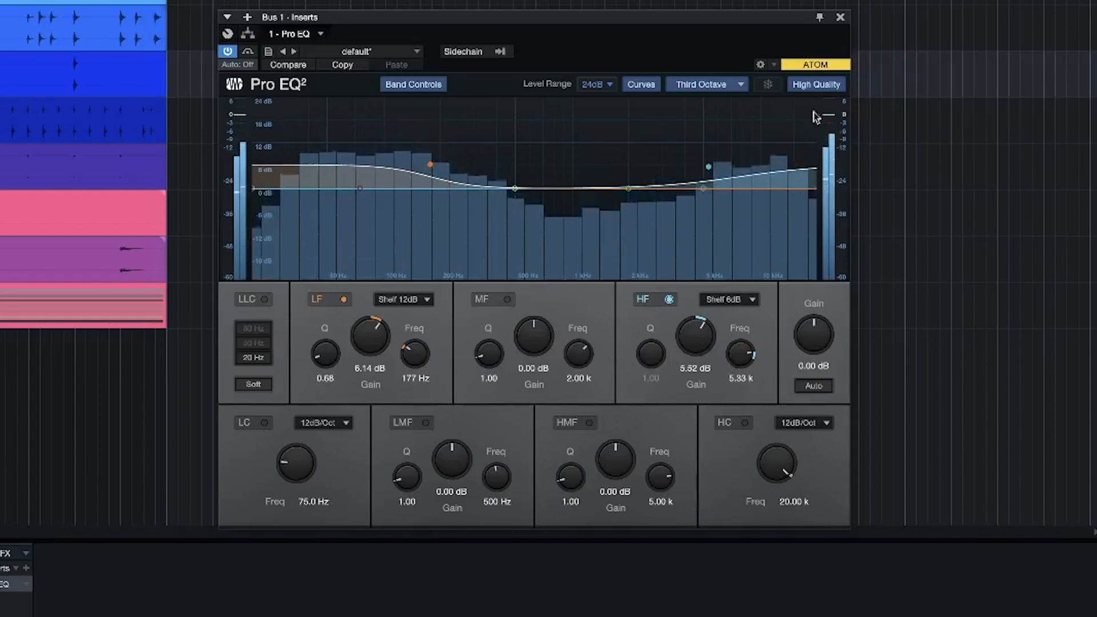
left_click(841, 20)
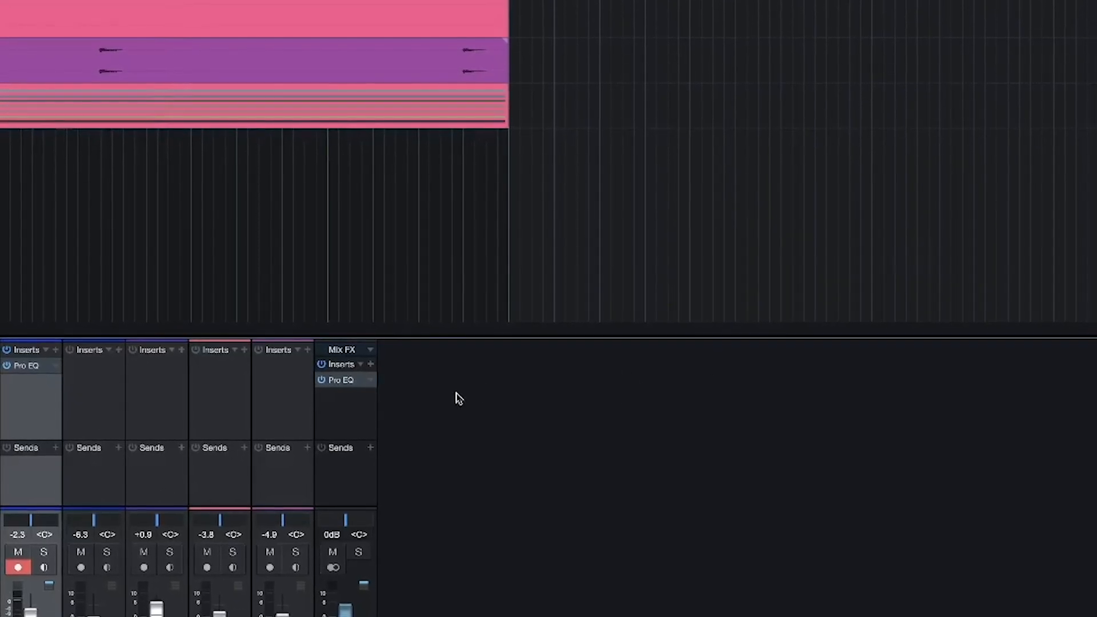
Add a Compressor insert to Bus 1 after the Pro EQ, finding the plug-in by searching for "compress"
left_click(372, 364)
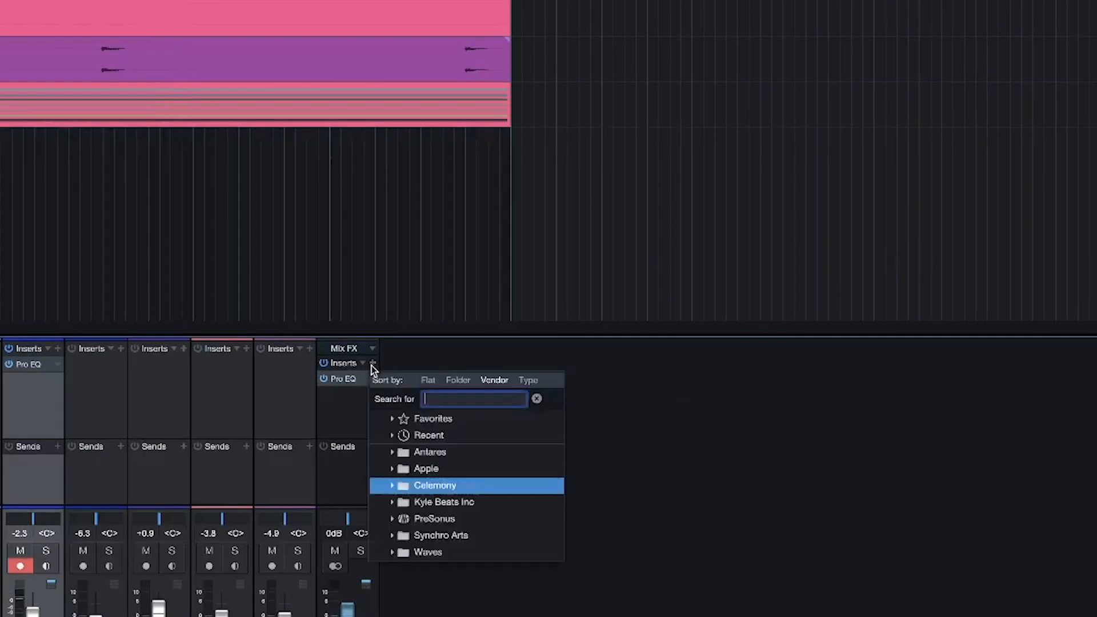
type("compress")
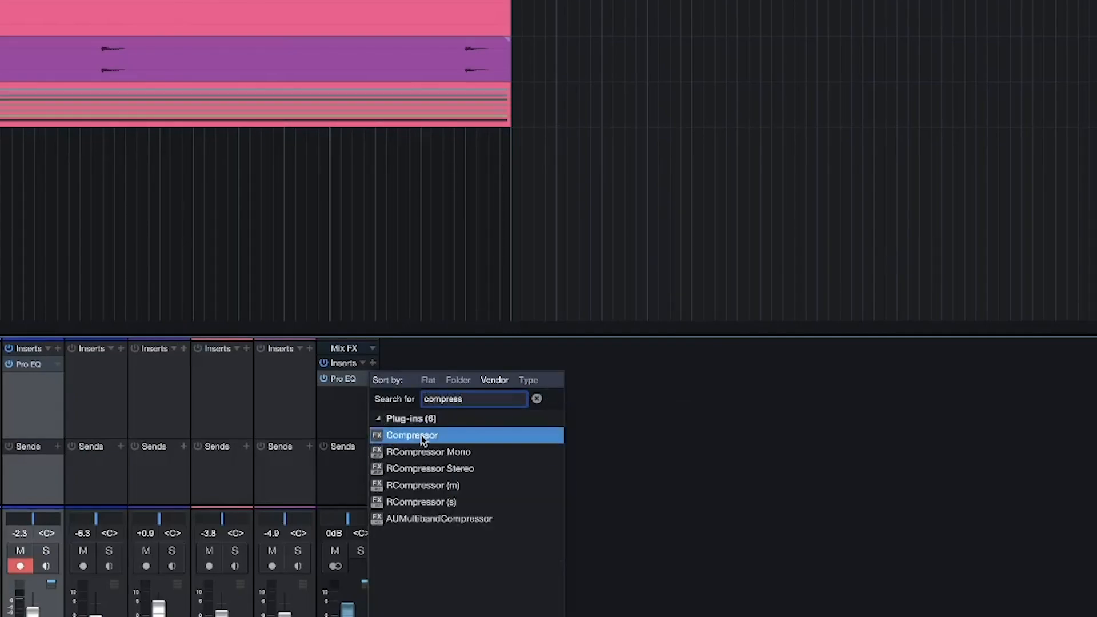
double_click(394, 437)
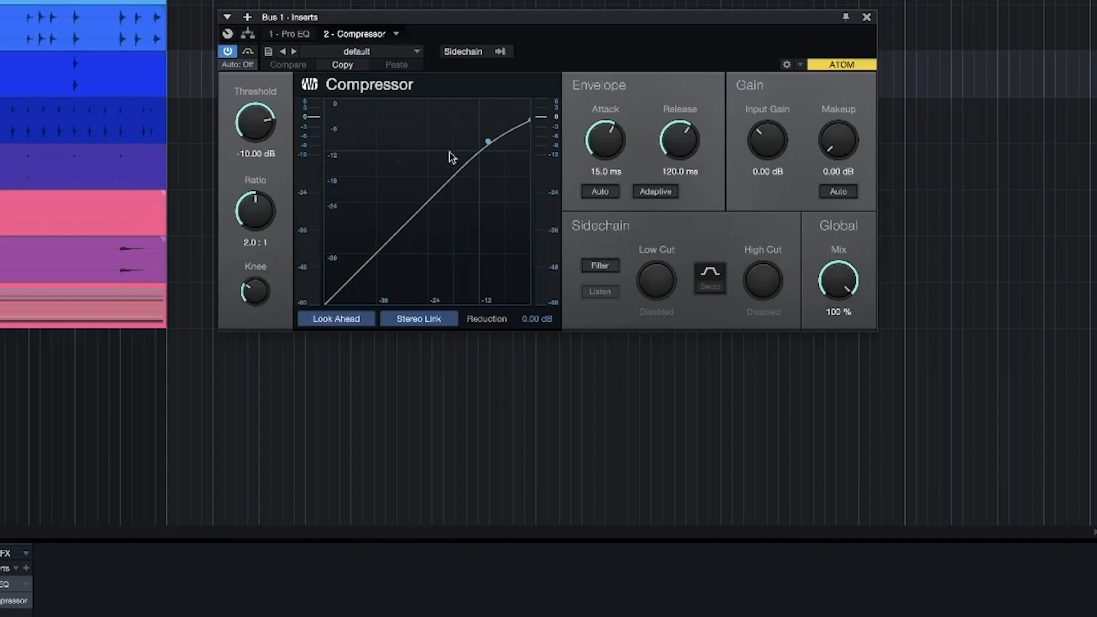
Adjust the Bus 1 compressor during playback to a threshold of -15.04 dB and a ratio of 1.9:1
key("space")
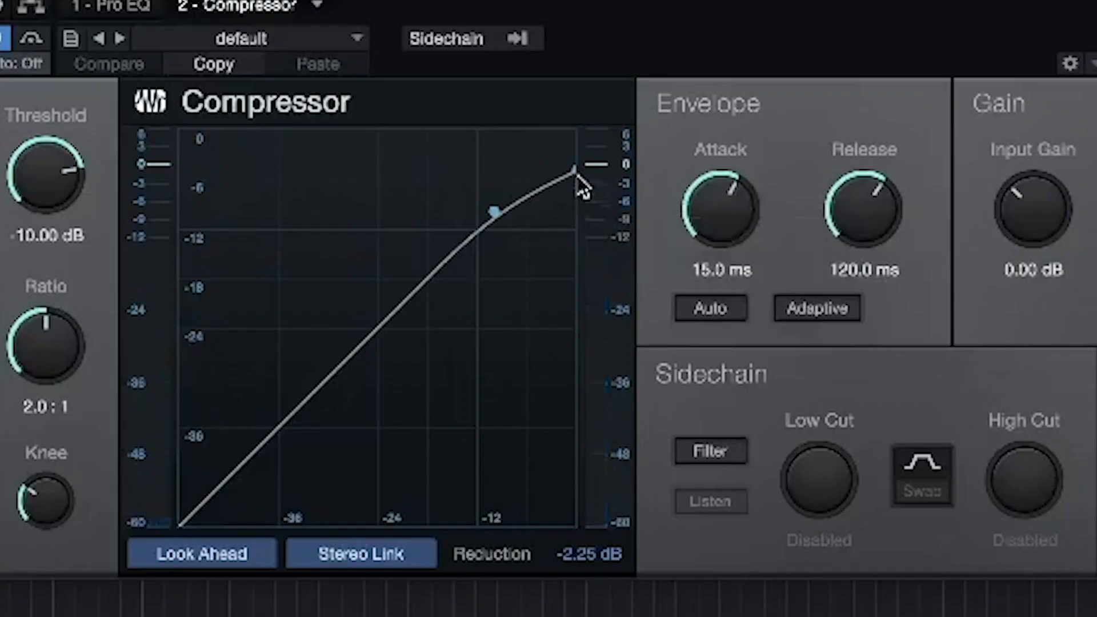
left_click_drag(80, 191, 66, 214)
left_click_drag(60, 320, 69, 275)
mouse_move(54, 197)
left_mouse_down()
mouse_move(49, 216)
mouse_move(54, 206)
left_mouse_up()
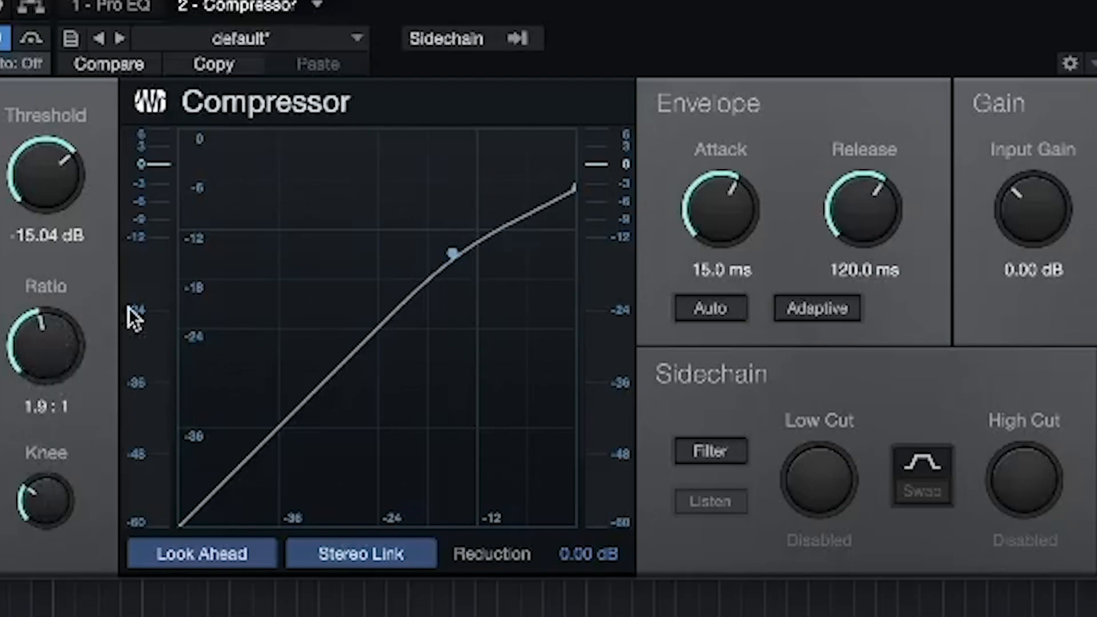
Play the loop through the Bus 1 compressor while adjusting its knee
key("space")
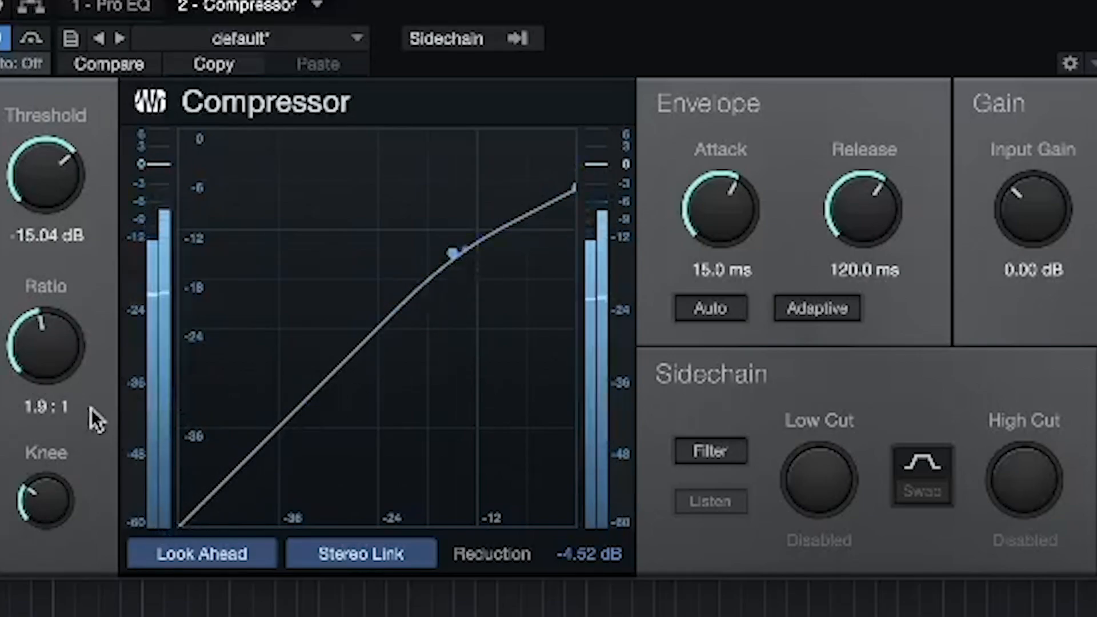
scroll(34, 184, "down", 2)
scroll(34, 184, "down", 1)
scroll(34, 184, "down", 1)
scroll(34, 184, "down", 1)
scroll(37, 310, "up", 2)
scroll(37, 317, "down", 1)
scroll(49, 490, "up", 2)
left_click_drag(49, 489, 34, 546)
left_click_drag(39, 507, 80, 435)
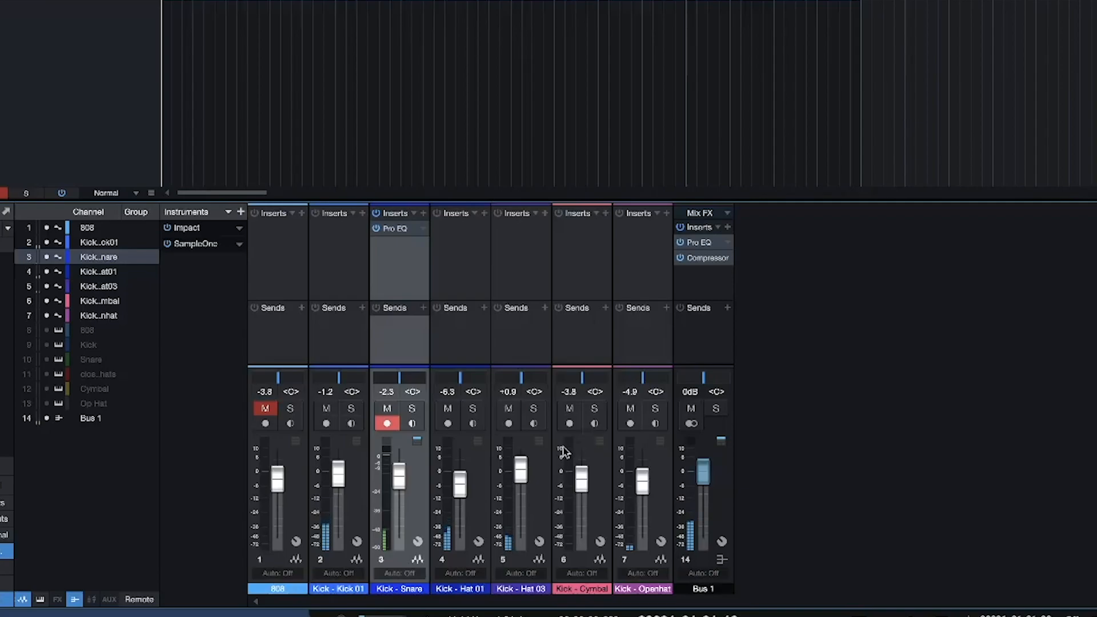
Add a Pro EQ to the open hat channel and boost its HF shelf by 5.36 dB at 3.69 kHz
left_click(474, 295)
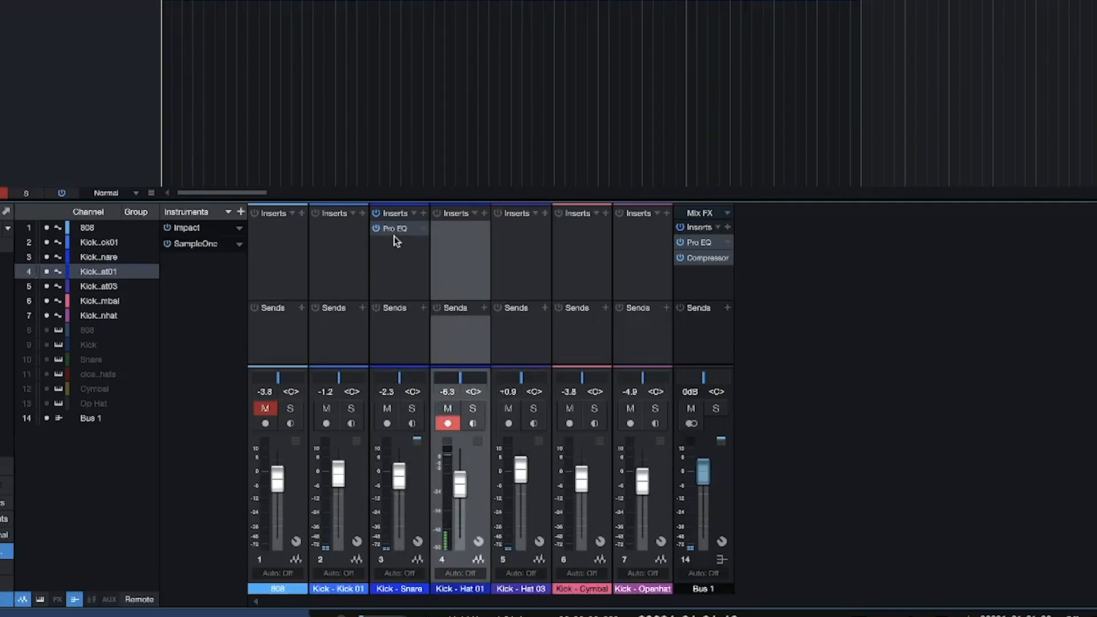
left_click(667, 213)
type("pro")
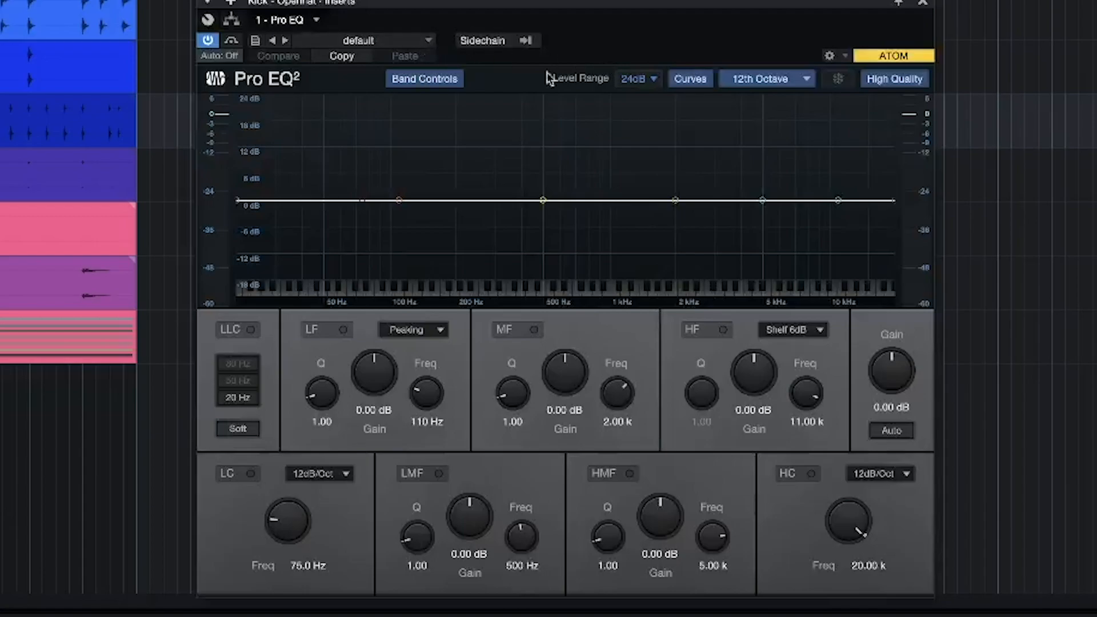
left_click_drag(837, 201, 735, 180)
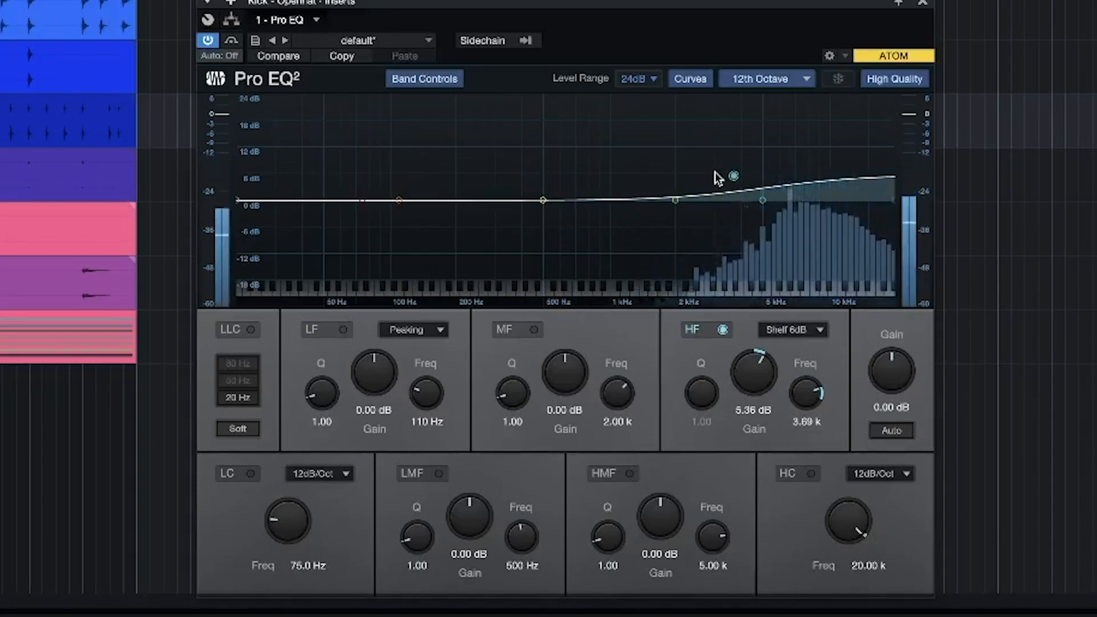
left_click(923, 3)
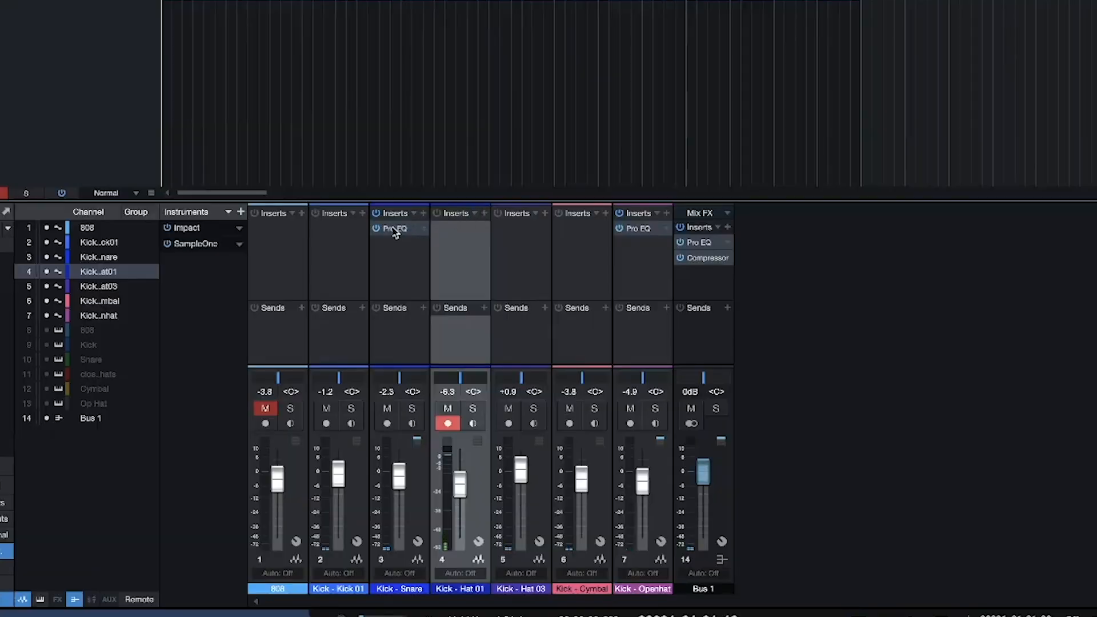
Copy the snare's Pro EQ onto the Hat 01 channel and reset the copy to the default preset
mouse_move(396, 232)
left_mouse_down()
mouse_move(455, 234)
mouse_move(404, 235)
left_mouse_up()
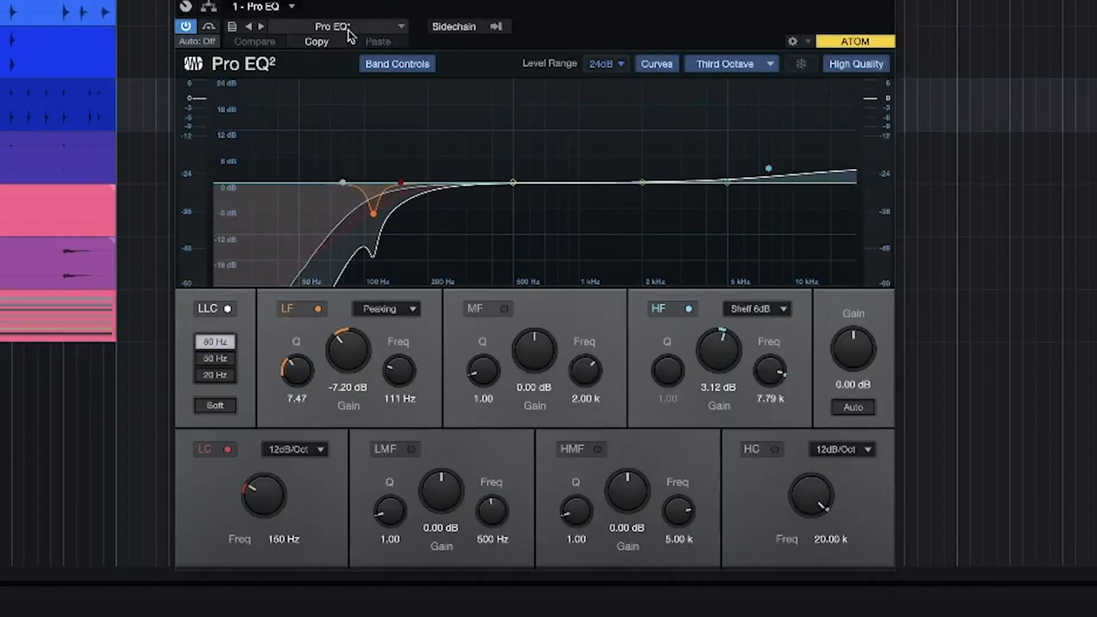
left_click(349, 30)
left_click(337, 44)
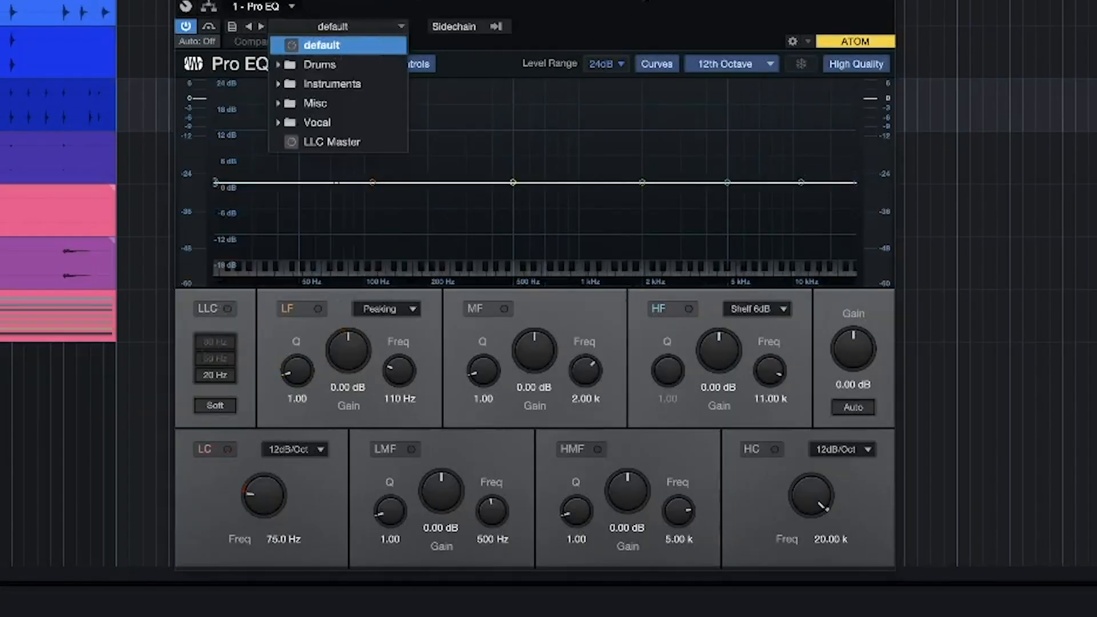
Set the spectrum display of the Hat 01 Pro EQ to Third Octave
left_click(736, 66)
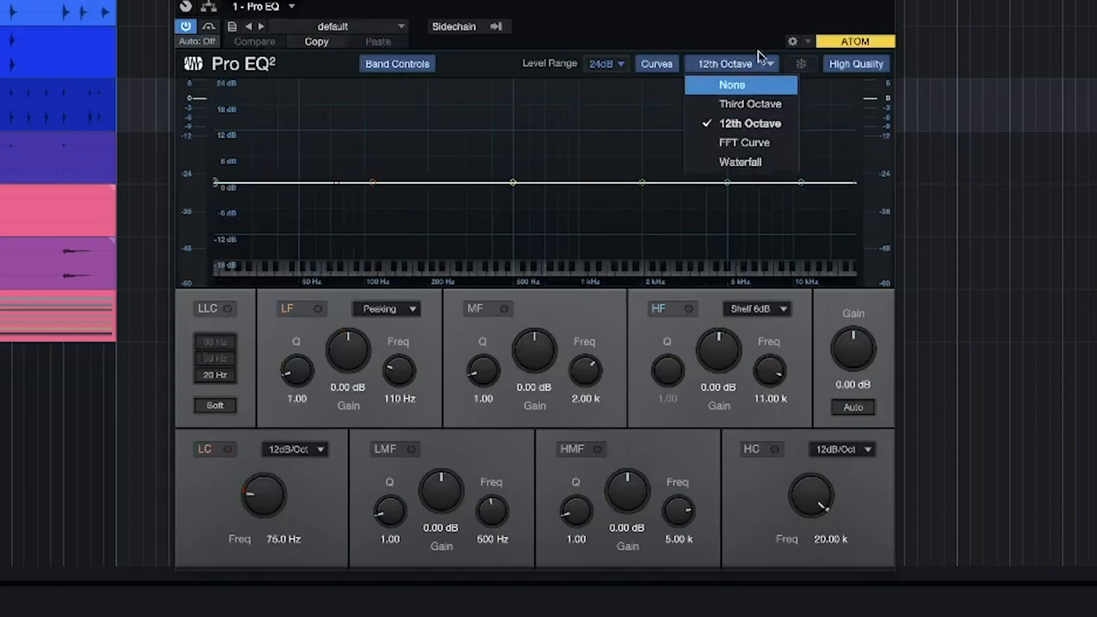
left_click(747, 61)
left_click(743, 63)
left_click(739, 102)
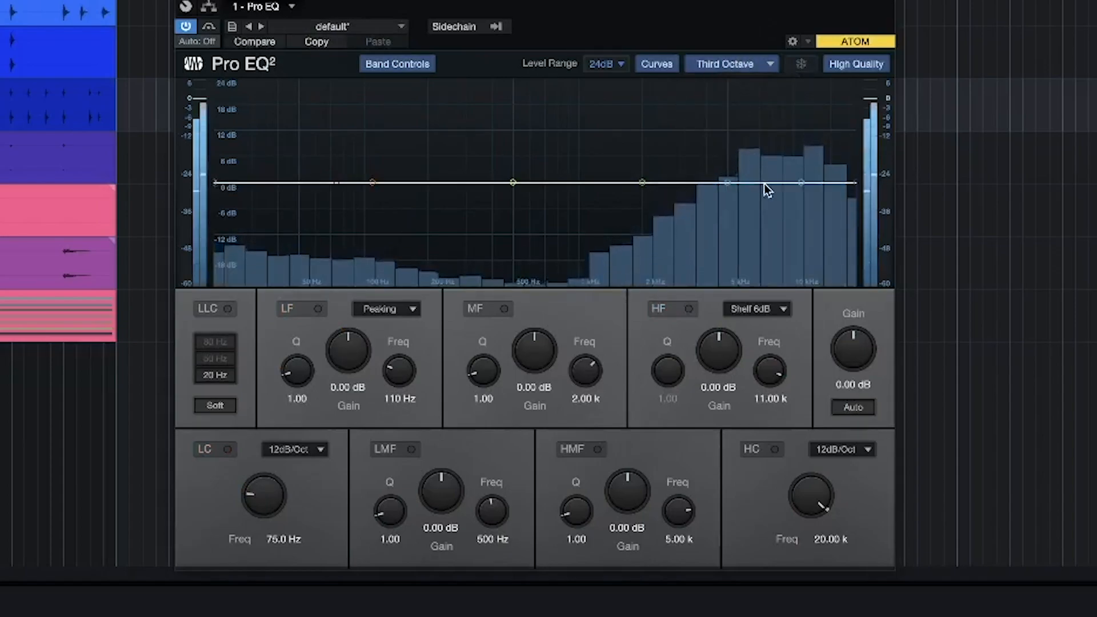
Boost the Hat 01 HF shelf 8.93 dB at 6.76 kHz and cut its lows with LF at -10.51 dB, LC at 158 Hz and LLC at 80 Hz
left_click_drag(803, 183, 756, 144)
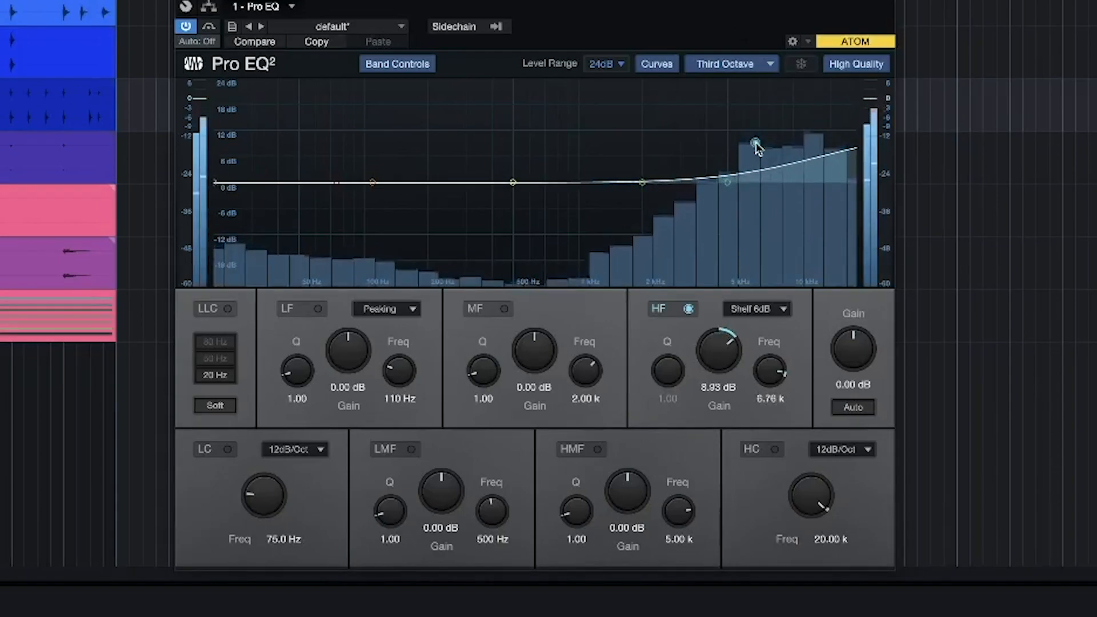
left_click_drag(350, 186, 431, 228)
left_click(227, 309)
left_click(216, 342)
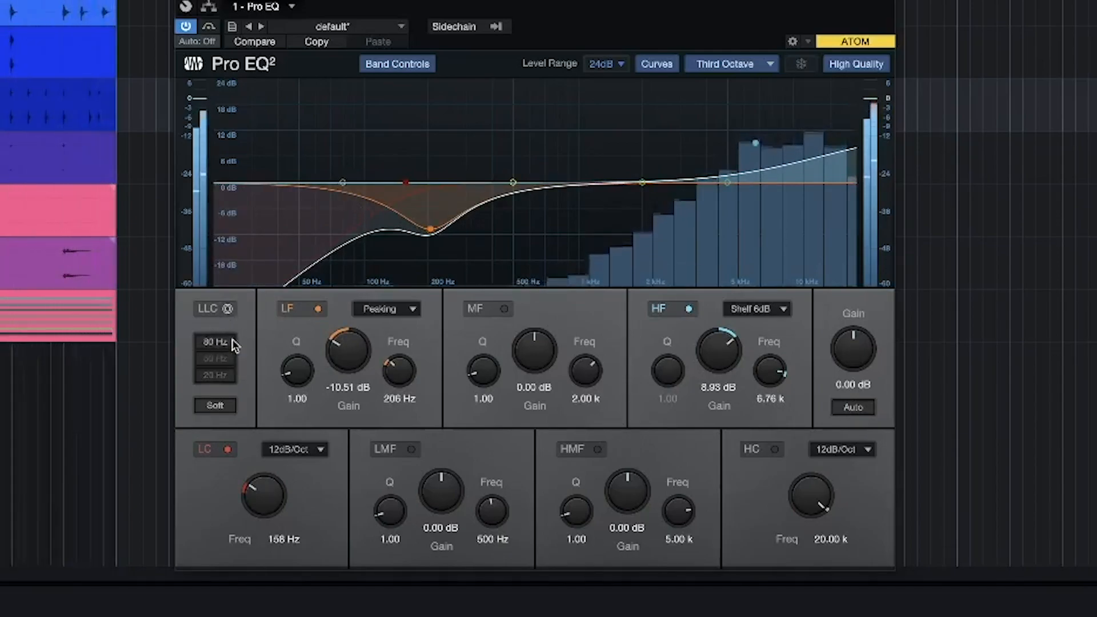
left_click(343, 184)
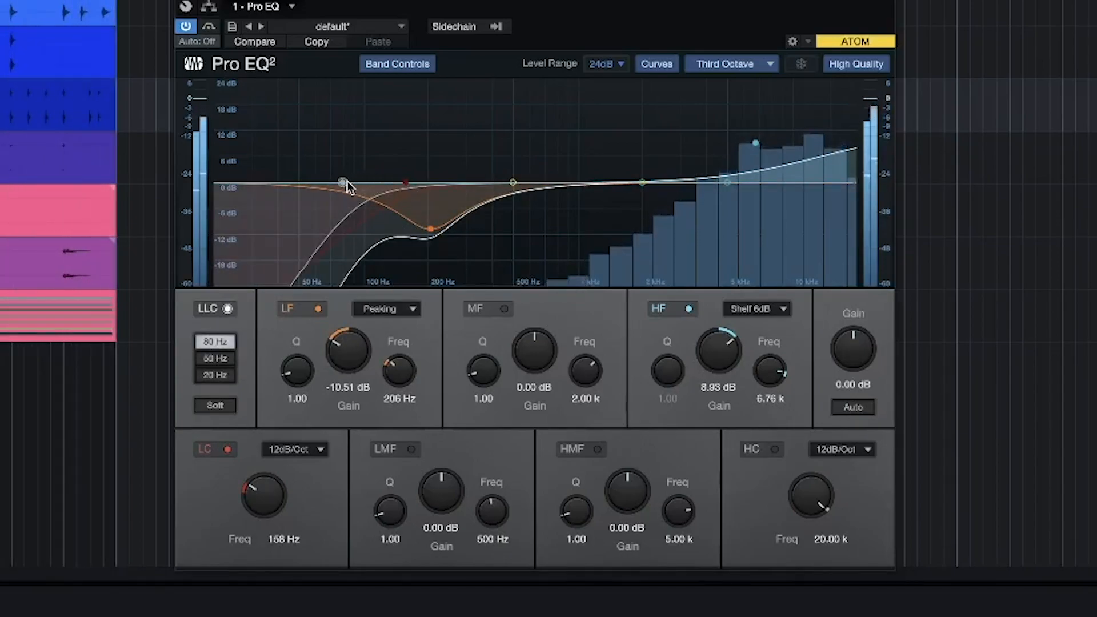
Deepen the Hat 01 low-end cut to -17.06 dB at 210 Hz with LC at 198 Hz, and dip the MF band near 2 kHz
left_click_drag(398, 197, 433, 259)
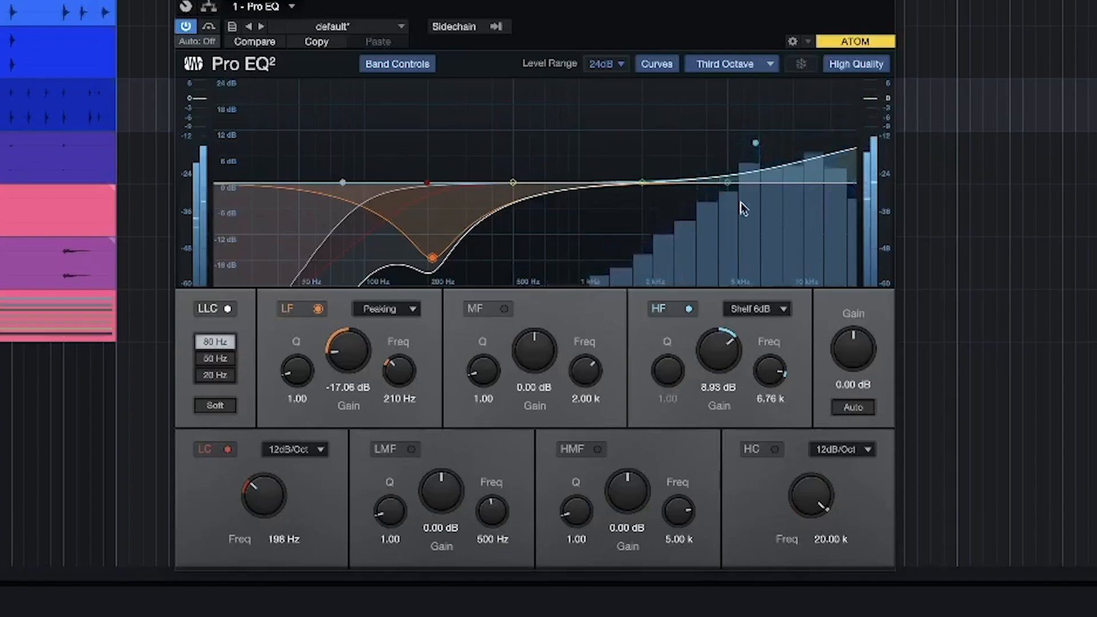
mouse_move(643, 183)
left_mouse_down()
mouse_move(615, 215)
mouse_move(637, 202)
left_mouse_up()
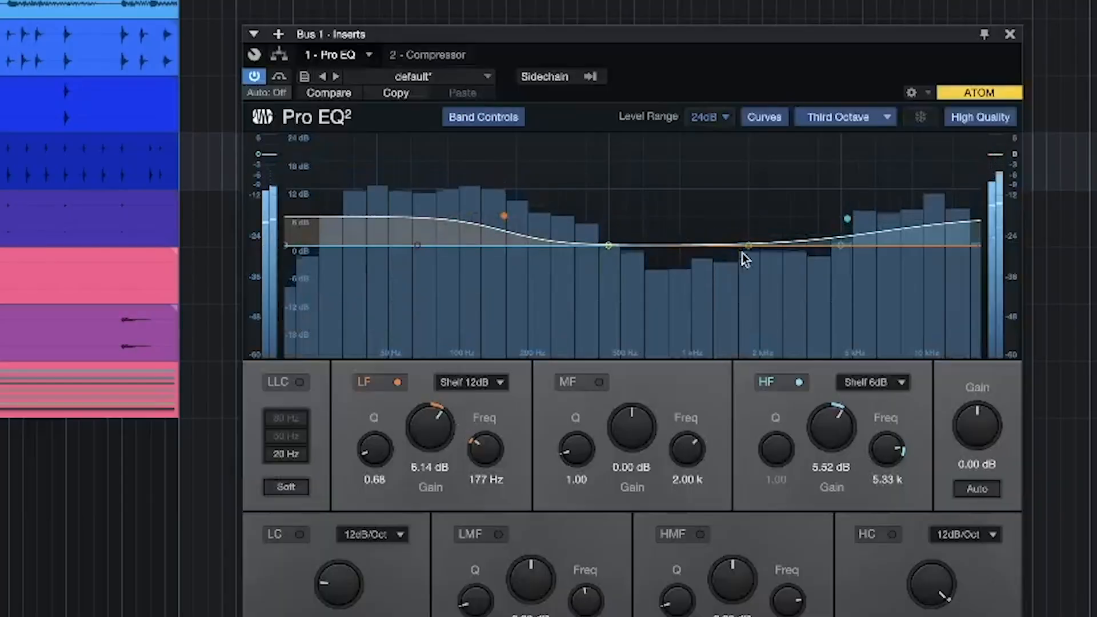
Cut the LMF band of the Bus 1 Pro EQ by about 6.75 dB near 1 kHz
left_click_drag(611, 246, 677, 284)
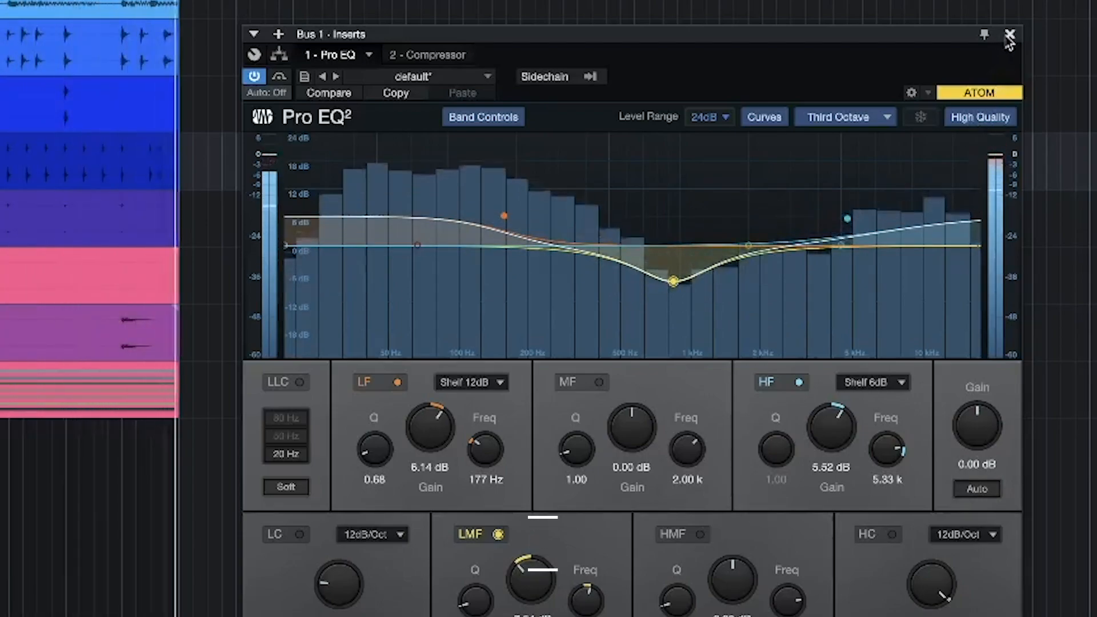
left_click_drag(682, 280, 684, 275)
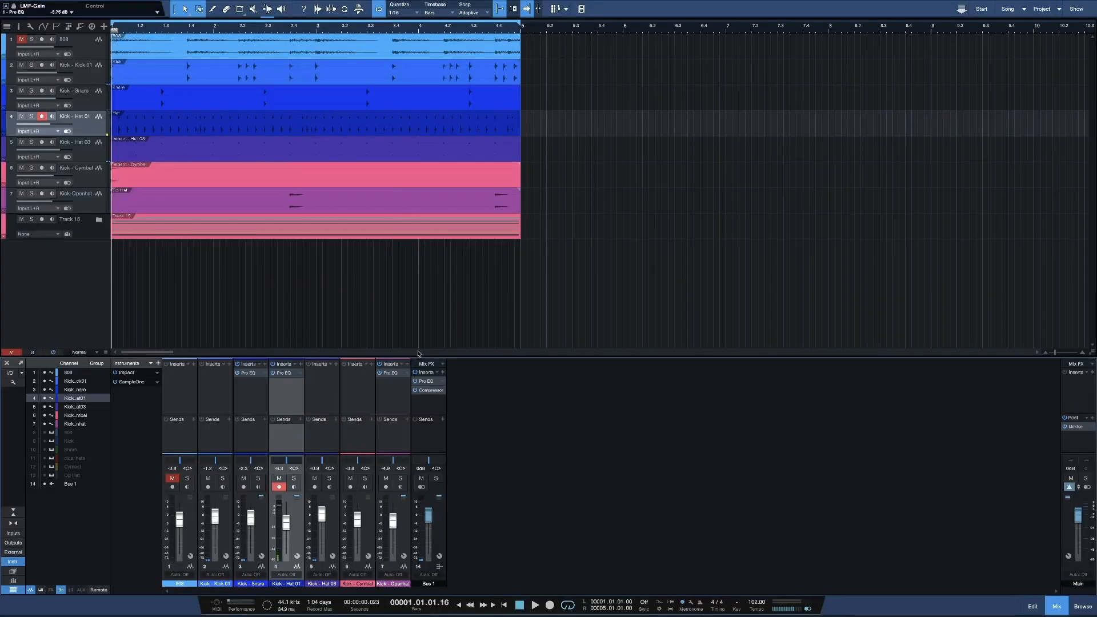
Unmute the 808 track and play it together with the drums
left_click(181, 446)
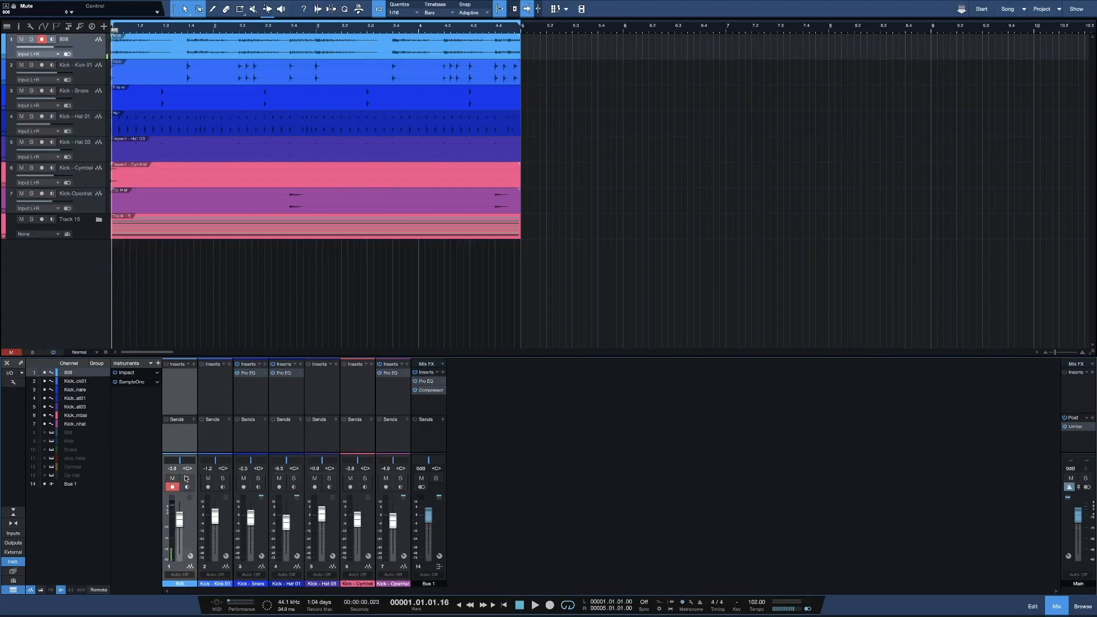
key("space")
Add the Compressor from the effects browser to the 808's sends as a new FX channel
left_click(1083, 607)
left_click_drag(1002, 286, 183, 442)
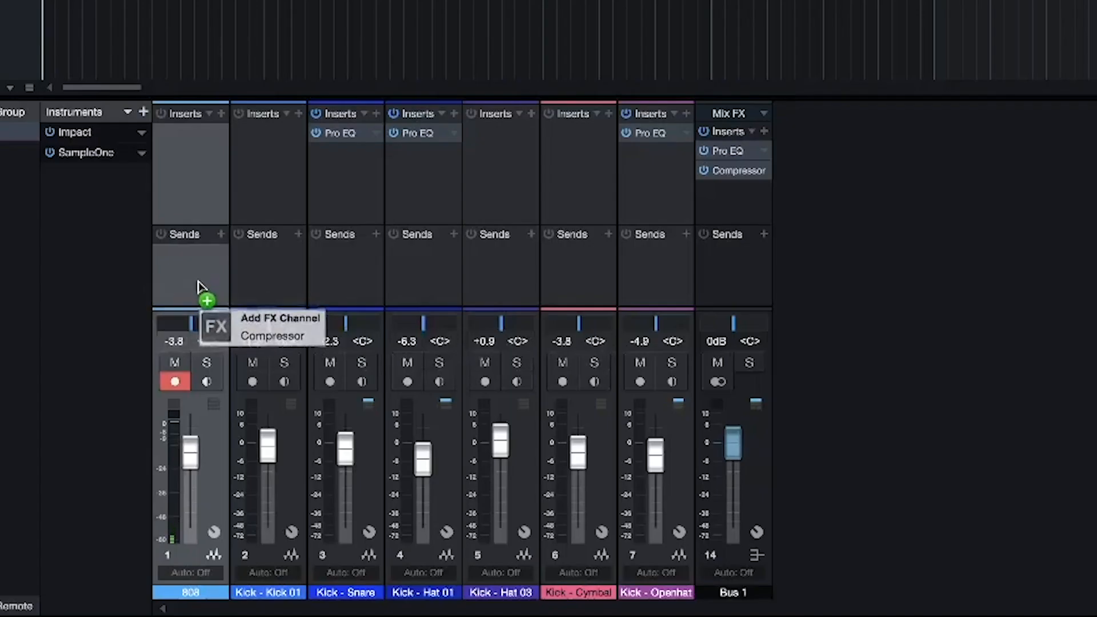
left_click_drag(199, 286, 200, 289)
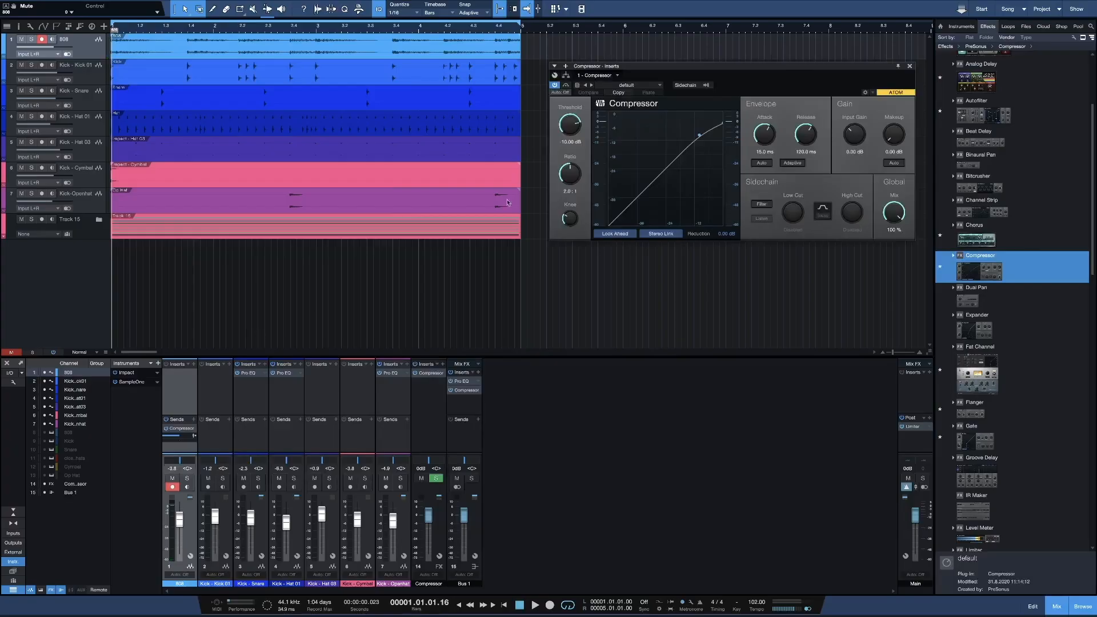
Enable the sidechain on the FX channel's compressor with Kick - Kick 01 as its source
left_click(690, 87)
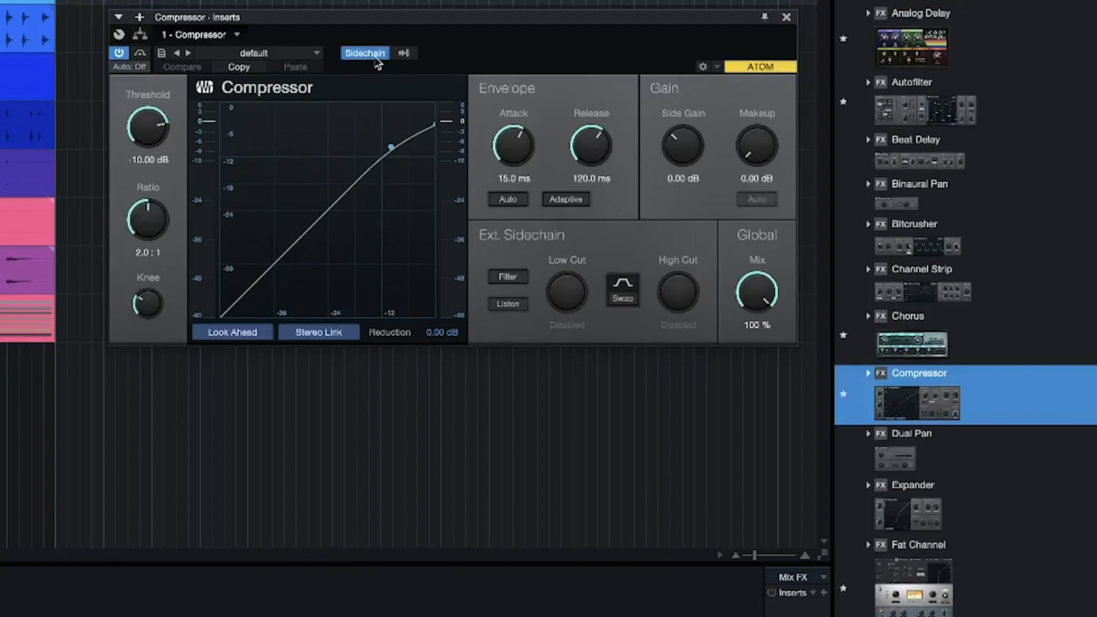
left_click(405, 54)
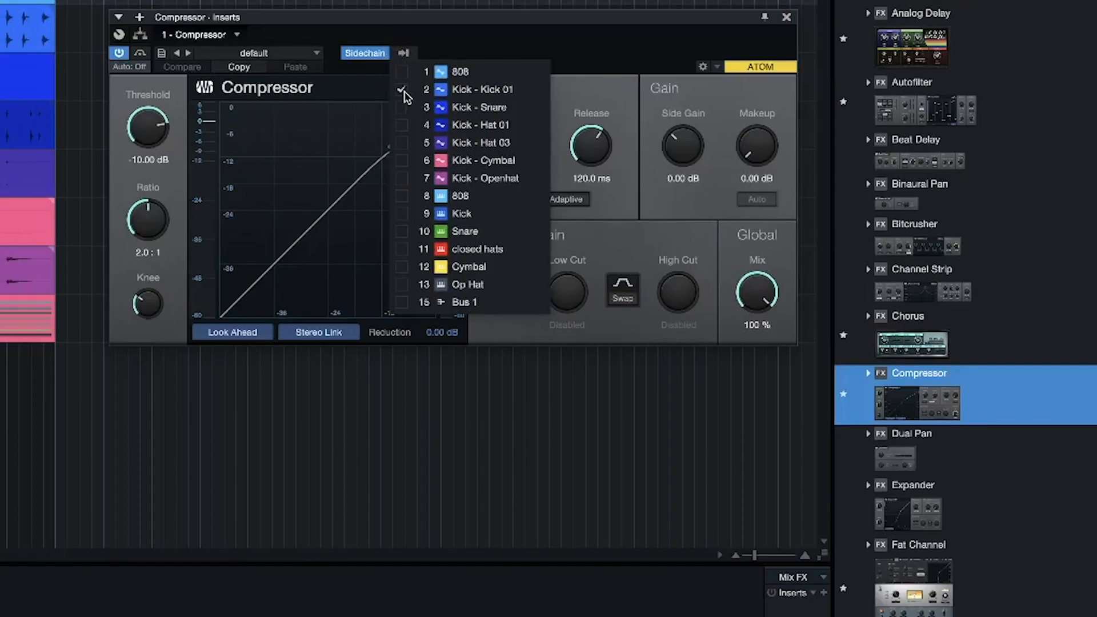
left_click(562, 44)
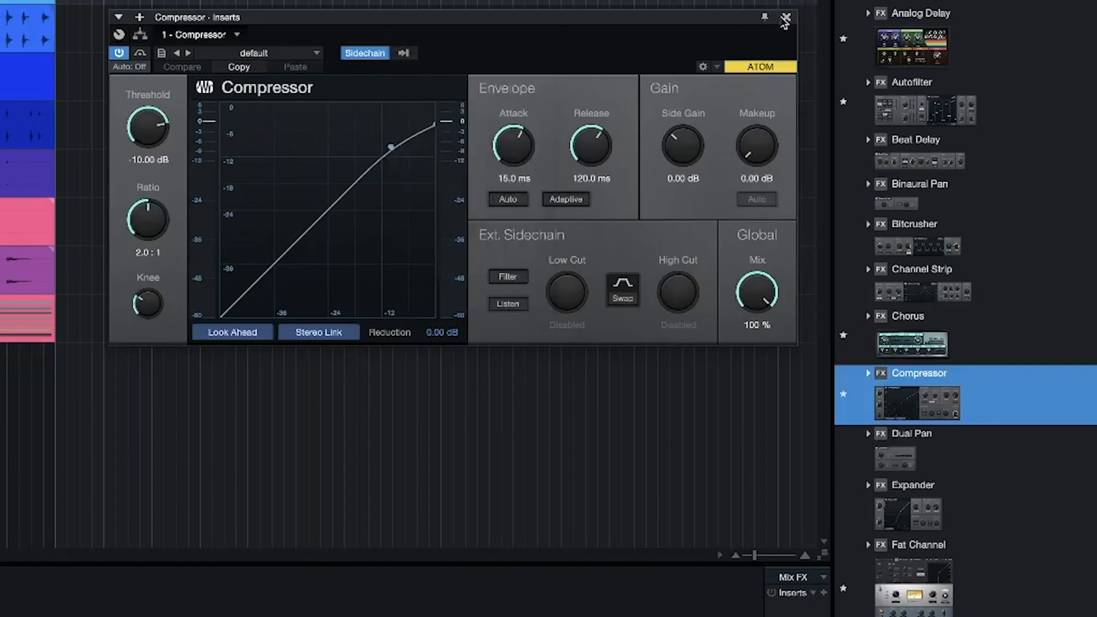
left_click(786, 18)
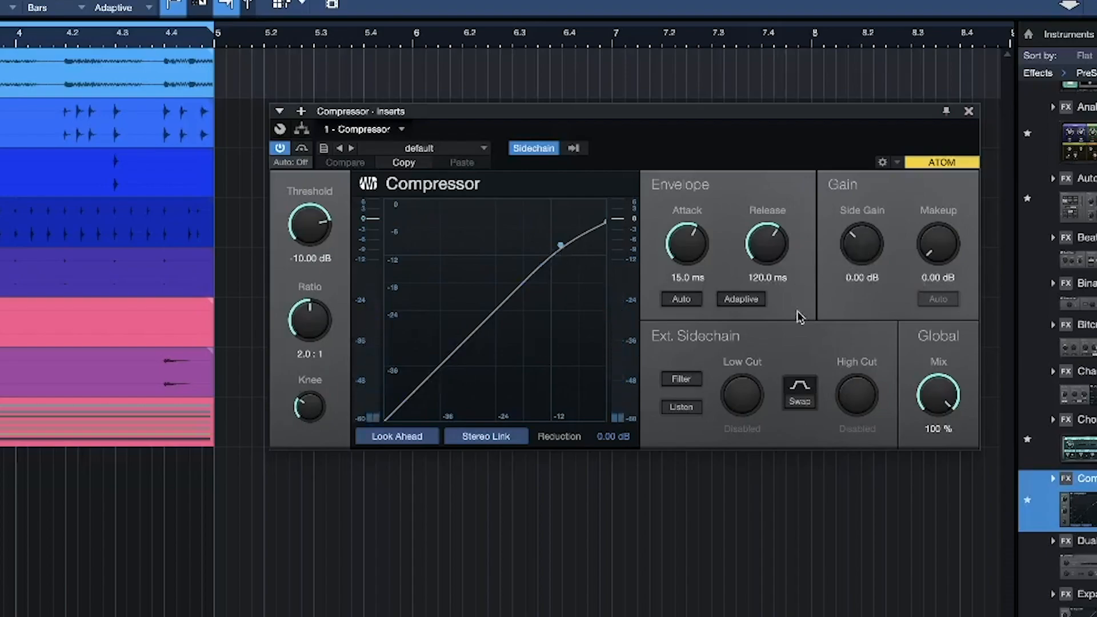
Turn on sidechain Listen, set the compressor's Side Gain to -2.52 dB and play the full mix
left_click(687, 409)
left_click_drag(863, 239, 865, 242)
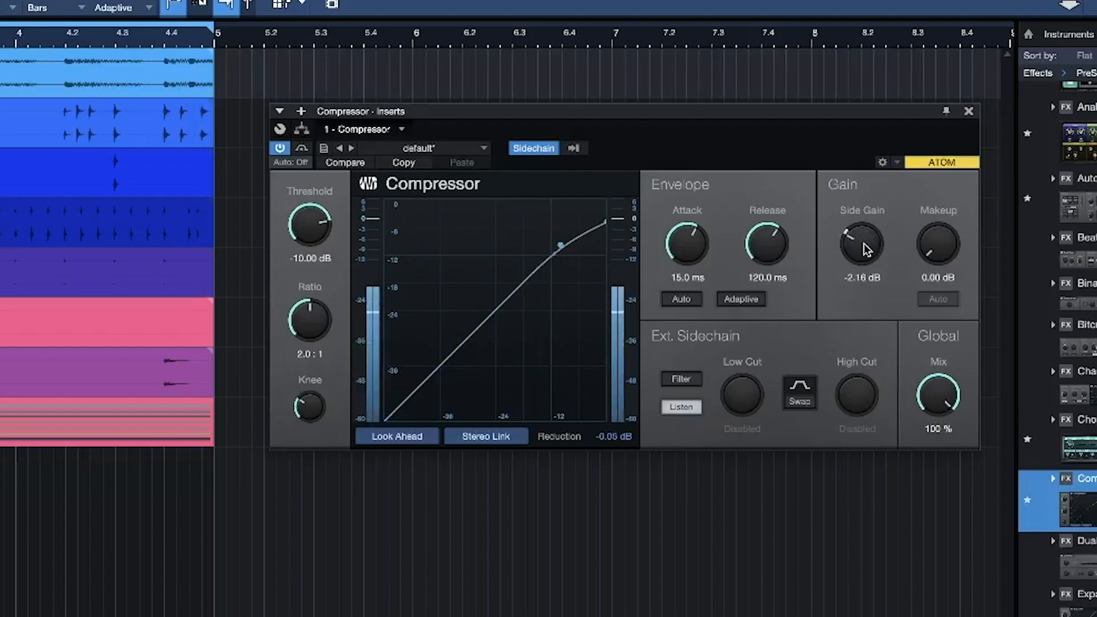
left_click_drag(863, 244, 863, 245)
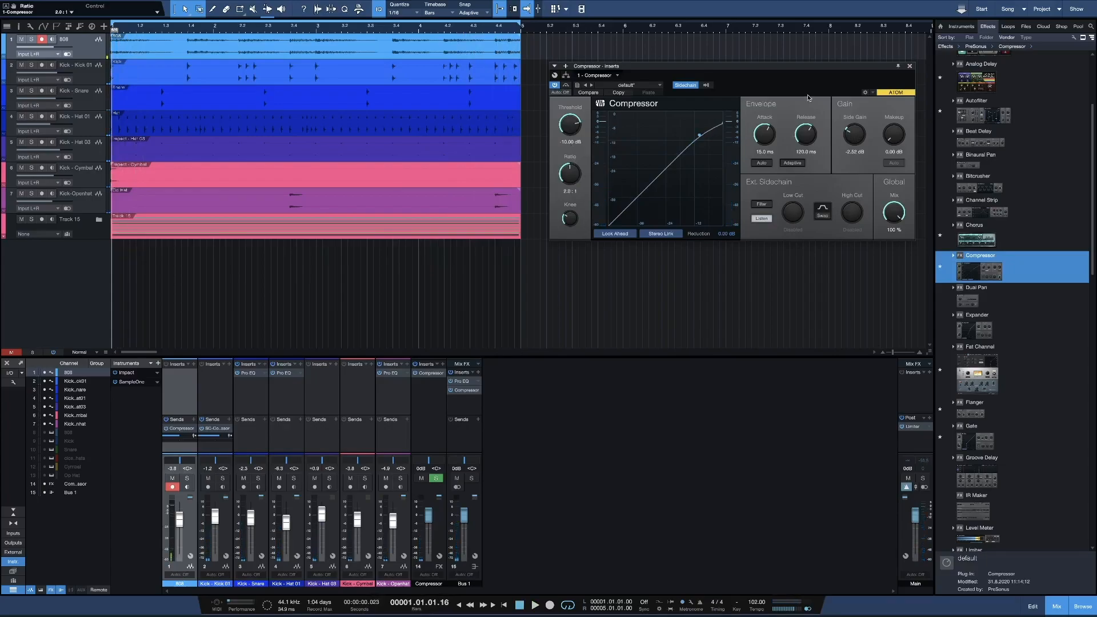
key("space")
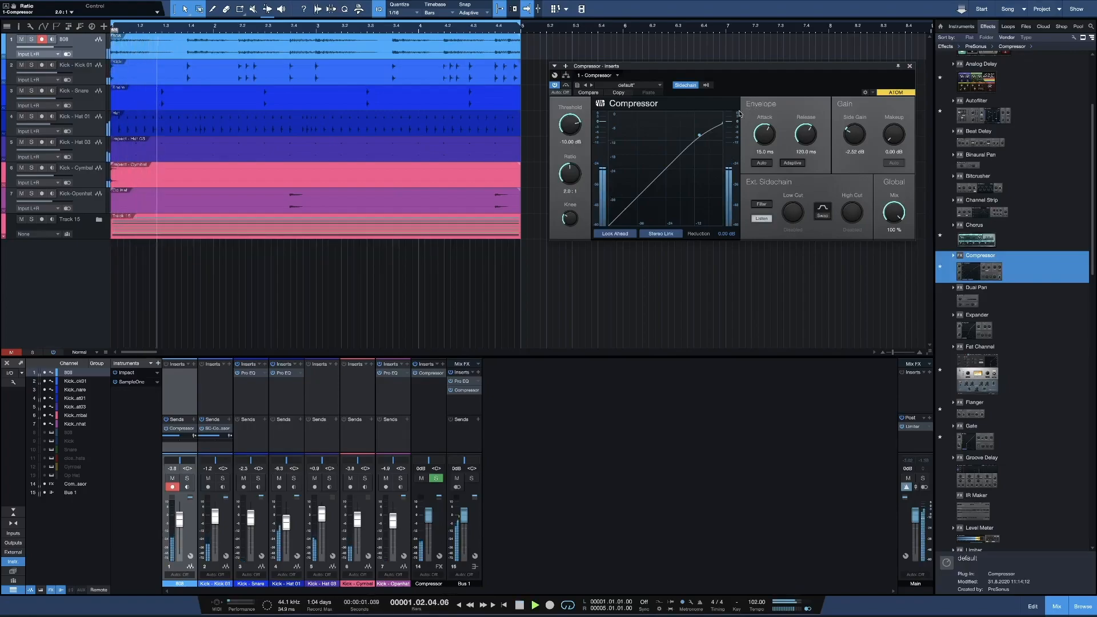
left_click(909, 67)
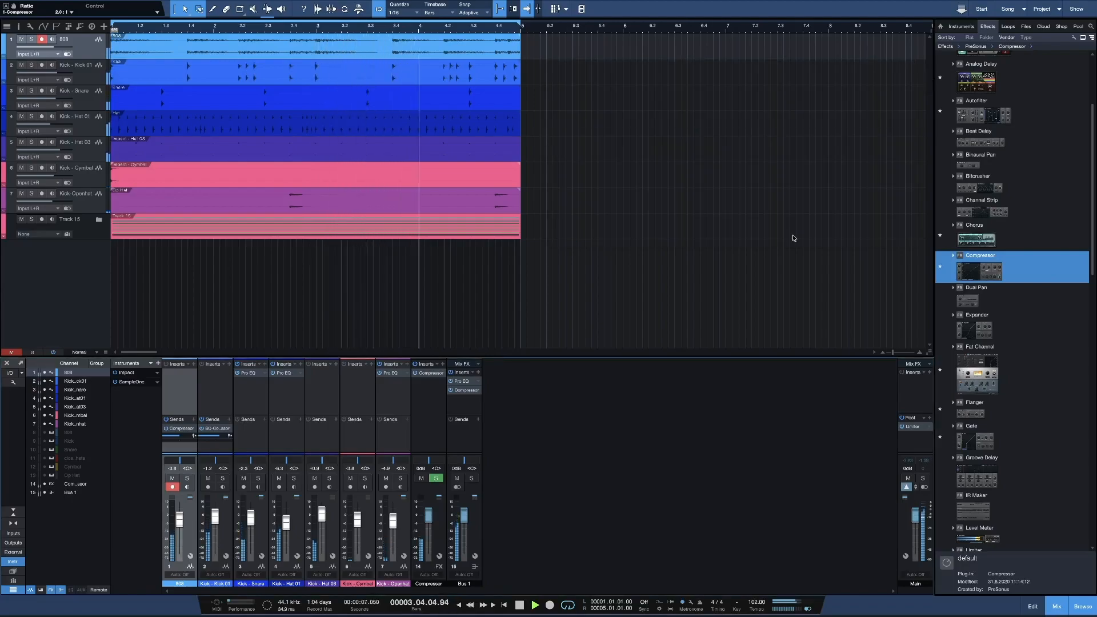